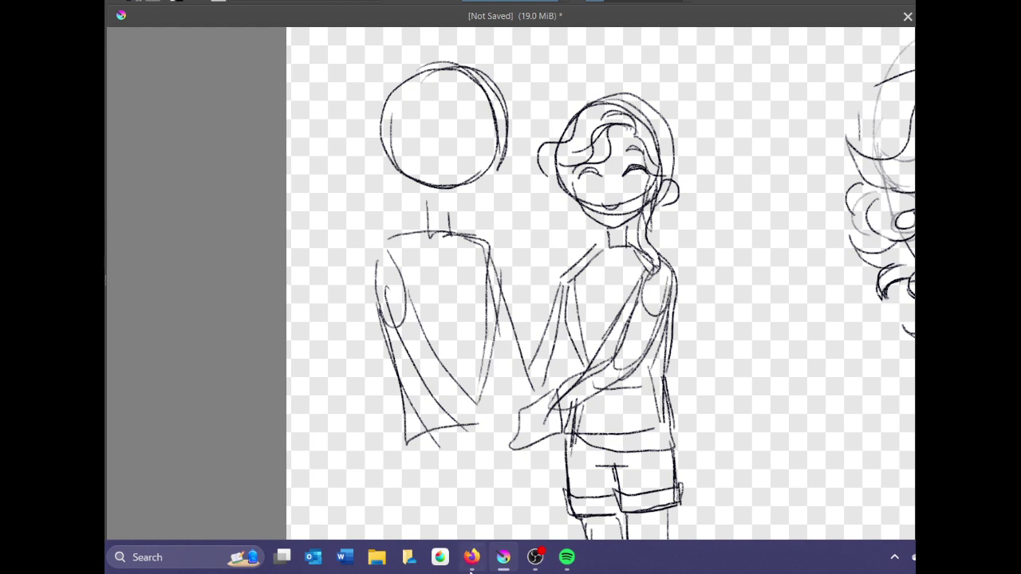
left_click(472, 558)
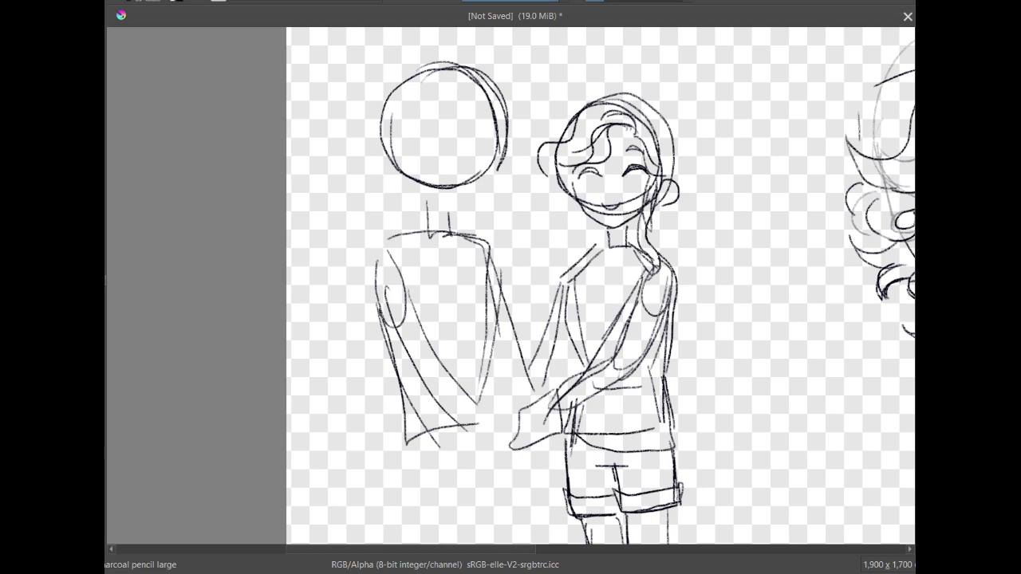
Redraw the outer line of the girl's left-hand leg from the shorts cuff to the ankle, bridging the gap at the knee
left_click_drag(591, 399, 579, 143)
key("minus")
key("minus")
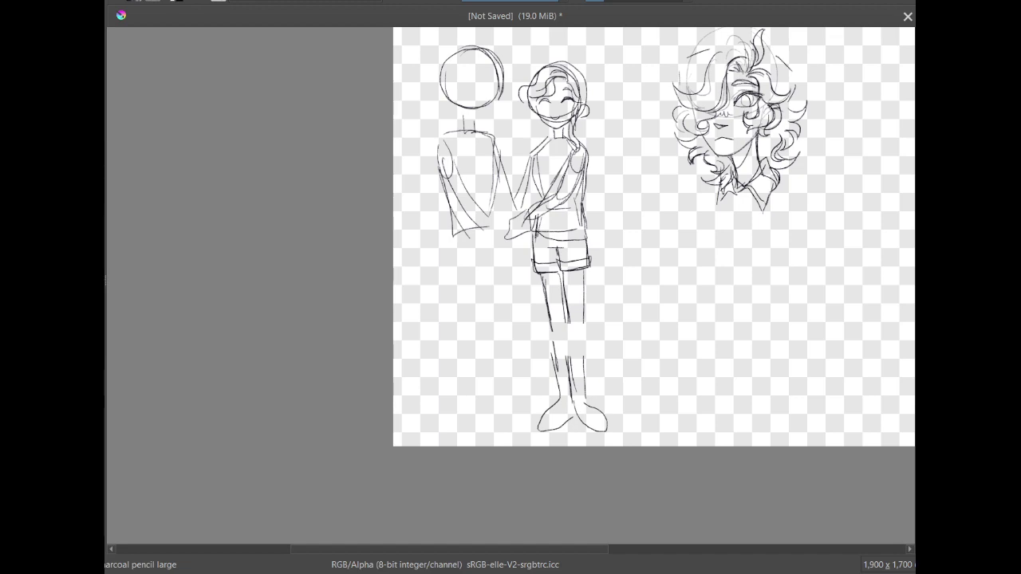
left_click_drag(511, 287, 528, 306)
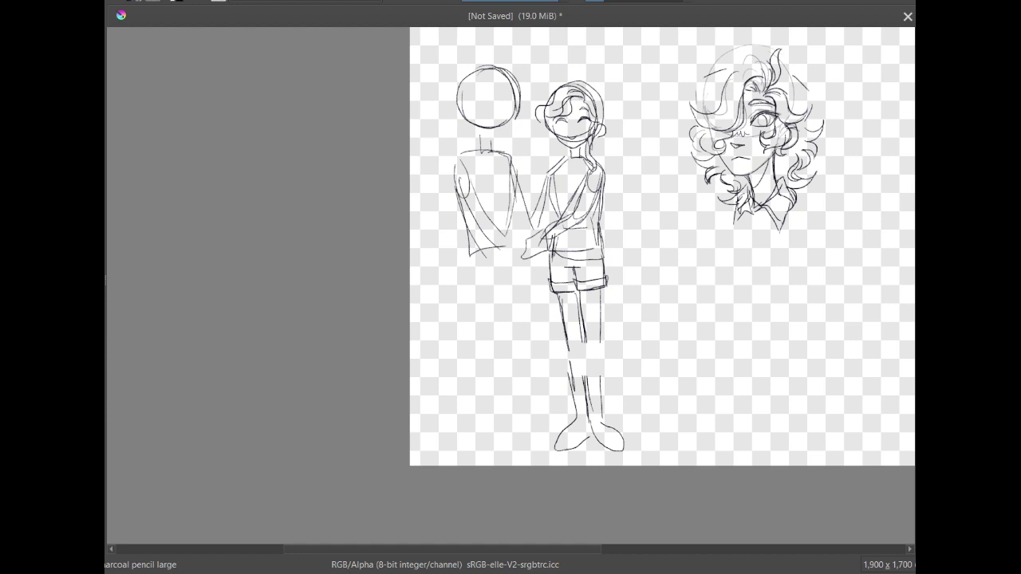
key("ctrl+plus")
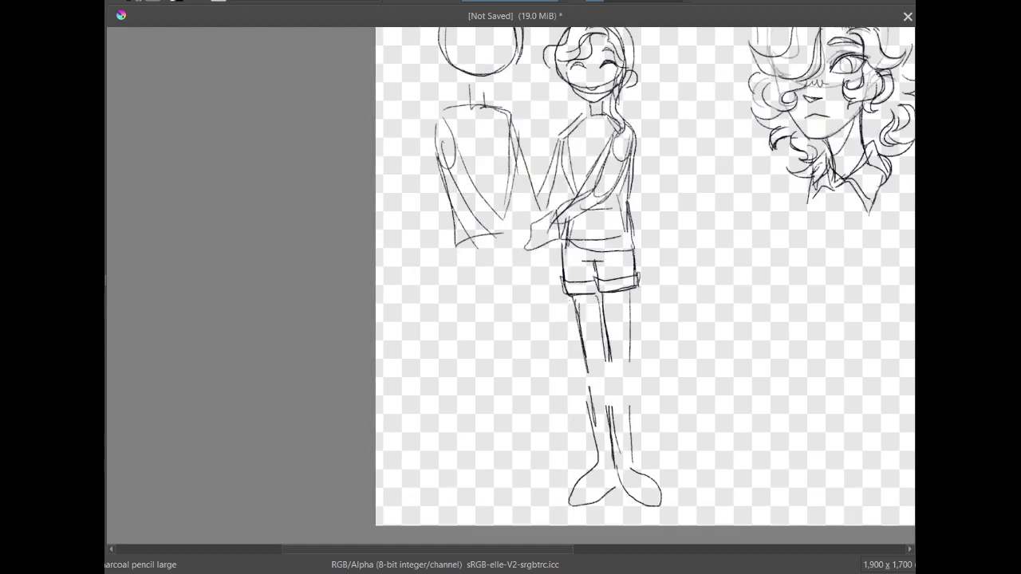
left_click_drag(570, 302, 589, 410)
key("ctrl+z")
left_click_drag(572, 298, 595, 414)
key("ctrl+z")
left_click_drag(573, 299, 601, 430)
Connect the right-hand leg's inner and outer lines down to the foot and add a short line across the ankle
left_click_drag(600, 287, 611, 409)
key("ctrl+z")
left_click_drag(628, 253, 633, 430)
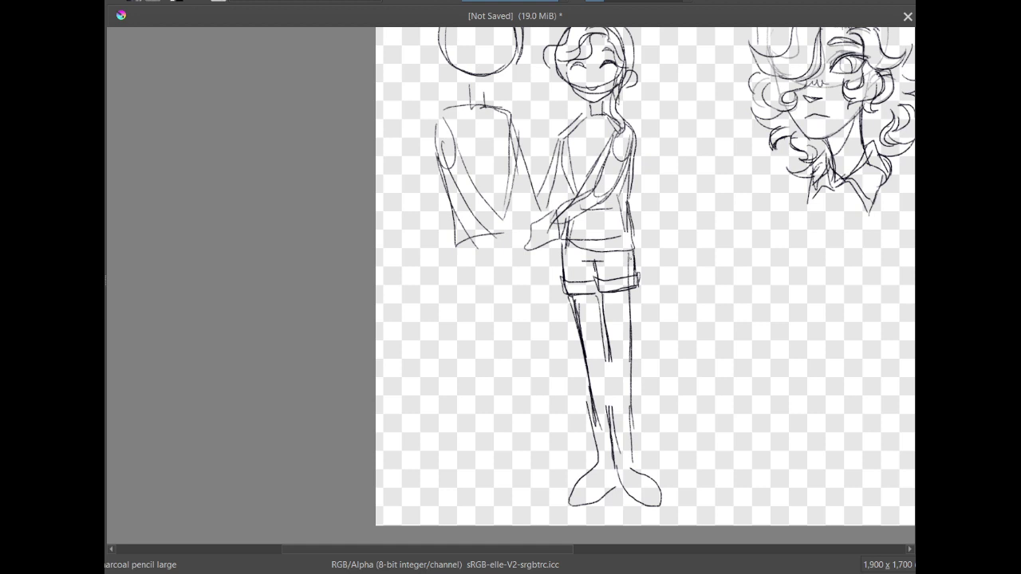
left_click_drag(629, 250, 635, 429)
mouse_move(597, 289)
left_mouse_down()
mouse_move(627, 465)
mouse_move(678, 498)
mouse_move(637, 465)
left_mouse_up()
key("ctrl+z")
mouse_move(614, 397)
left_mouse_down()
mouse_move(622, 483)
mouse_move(660, 501)
left_mouse_up()
left_click_drag(617, 420, 642, 423)
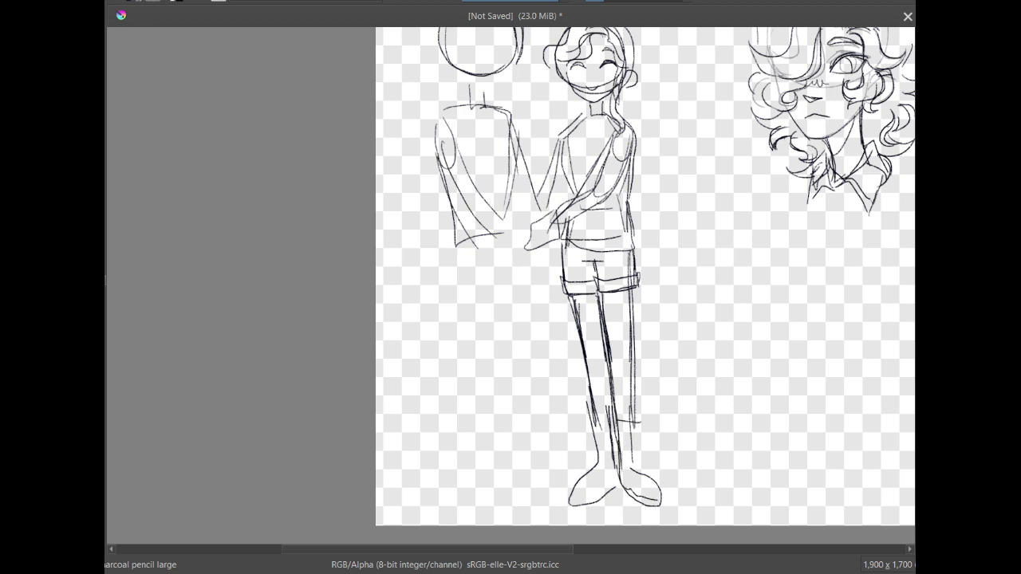
Slant the right-hand leg's outer line outward and sketch a boot with an ankle collar and rounded toe on the left-hand foot
left_click_drag(627, 286, 630, 317)
mouse_move(632, 330)
left_mouse_down()
mouse_move(643, 426)
mouse_move(595, 464)
left_mouse_up()
left_click_drag(592, 431, 612, 441)
mouse_move(587, 433)
left_mouse_down()
mouse_move(596, 458)
mouse_move(558, 506)
mouse_move(600, 507)
mouse_move(597, 483)
mouse_move(582, 482)
mouse_move(614, 506)
left_mouse_up()
mouse_move(633, 473)
left_mouse_down()
mouse_move(654, 477)
mouse_move(630, 503)
left_mouse_up()
mouse_move(629, 504)
left_mouse_down()
mouse_move(662, 507)
mouse_move(664, 491)
left_mouse_up()
left_click_drag(662, 490, 647, 473)
key("ctrl+z")
mouse_move(617, 421)
left_mouse_down()
mouse_move(635, 491)
mouse_move(653, 506)
left_mouse_up()
key("ctrl+z")
Extend the right-hand leg's outer line down to the foot and sketch a rounded toe cap
mouse_move(617, 418)
left_mouse_down()
mouse_move(627, 487)
mouse_move(627, 477)
left_mouse_up()
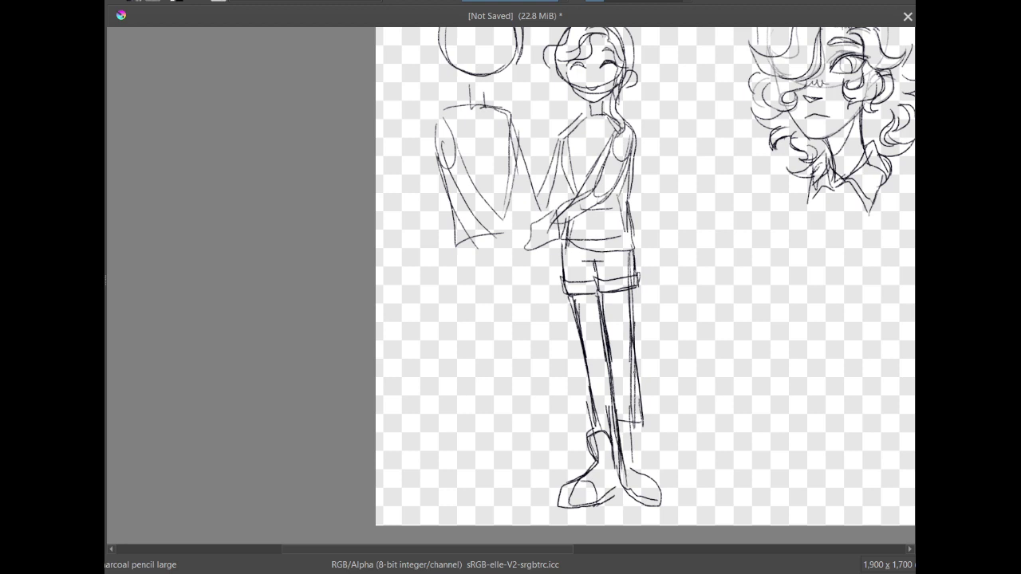
left_click_drag(641, 362, 633, 441)
mouse_move(636, 390)
left_mouse_down()
mouse_move(634, 443)
mouse_move(648, 472)
left_mouse_up()
mouse_move(646, 471)
left_mouse_down()
mouse_move(649, 483)
mouse_move(670, 479)
mouse_move(638, 504)
left_mouse_up()
left_click_drag(672, 483, 643, 506)
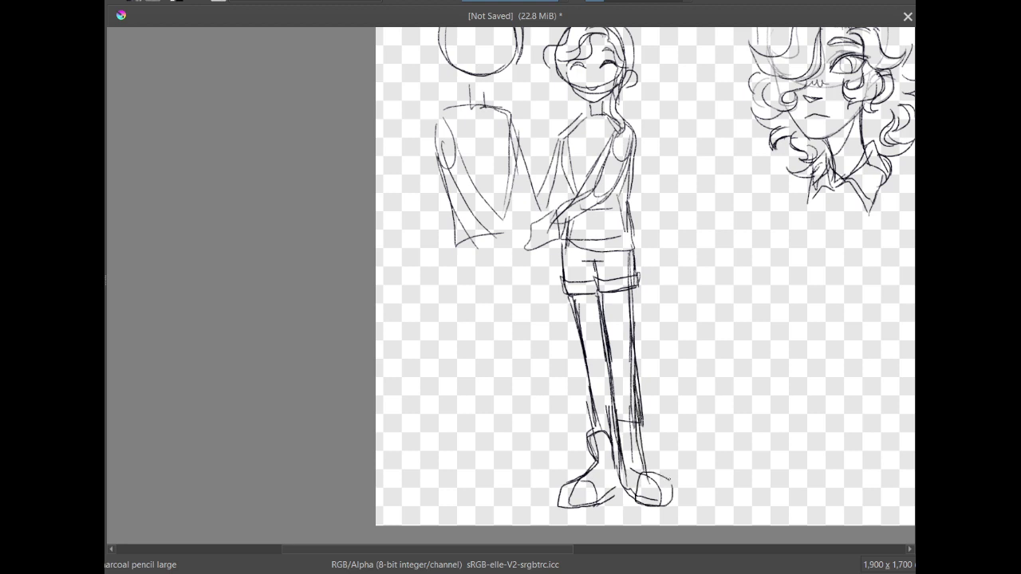
Sketch the right-hand boot's ankle collar and body, and reinforce the lines of the left-hand boot and leg
left_click_drag(622, 429, 632, 479)
left_click_drag(628, 431, 648, 434)
mouse_move(643, 433)
left_mouse_down()
mouse_move(646, 468)
mouse_move(655, 439)
mouse_move(658, 476)
mouse_move(640, 477)
mouse_move(671, 484)
left_mouse_up()
mouse_move(644, 463)
left_mouse_down()
mouse_move(670, 482)
mouse_move(642, 502)
mouse_move(651, 505)
left_mouse_up()
mouse_move(574, 475)
left_mouse_down()
mouse_move(598, 460)
mouse_move(575, 475)
mouse_move(613, 467)
left_mouse_up()
left_click_drag(570, 298, 599, 424)
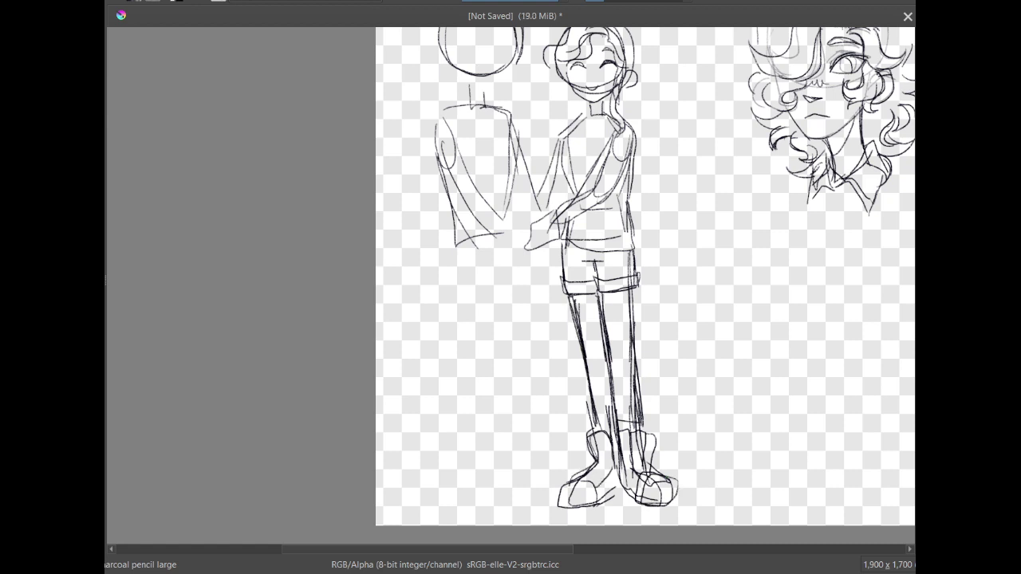
Sketch the open jacket's lower front edge and hem over the girl's waist and shorts
mouse_move(602, 292)
left_mouse_down()
mouse_move(637, 290)
mouse_move(667, 342)
mouse_move(651, 382)
left_mouse_up()
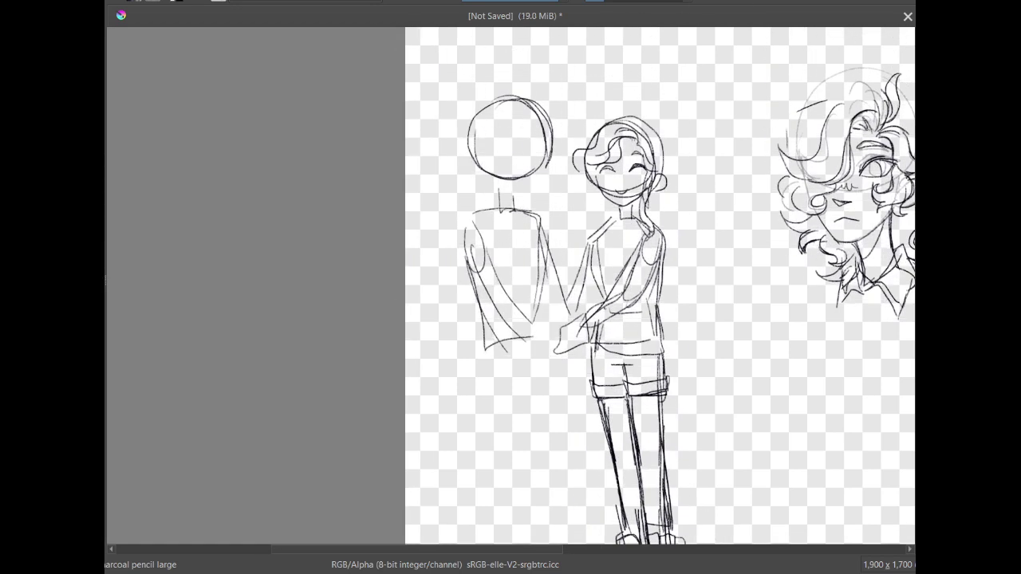
mouse_move(634, 303)
left_mouse_down()
mouse_move(639, 369)
mouse_move(667, 365)
left_mouse_up()
mouse_move(667, 316)
left_mouse_down()
mouse_move(665, 364)
mouse_move(664, 307)
left_mouse_up()
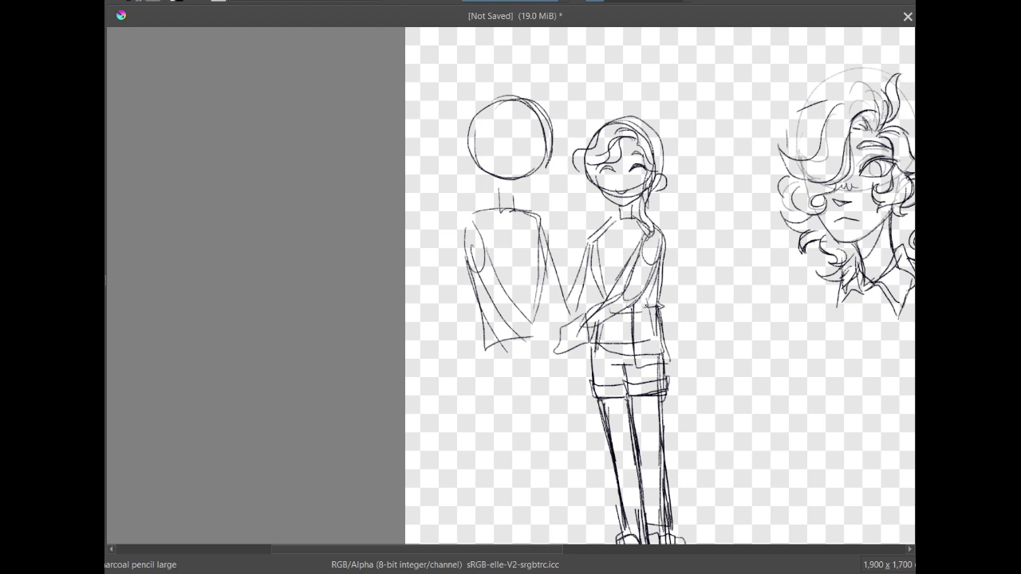
Sketch a rolled sleeve cuff at the elbow of the arm crossing the girl's body
left_click_drag(635, 242, 612, 284)
key("ctrl+z")
mouse_move(649, 238)
left_mouse_down()
mouse_move(613, 301)
mouse_move(630, 299)
mouse_move(612, 291)
mouse_move(639, 304)
mouse_move(656, 333)
mouse_move(630, 252)
mouse_move(557, 353)
left_mouse_up()
key("ctrl+z")
key("ctrl+z")
Sketch a rounded curve beside the left-hand cheek and a wavy lock of hair falling onto the shoulder
key("ctrl+plus")
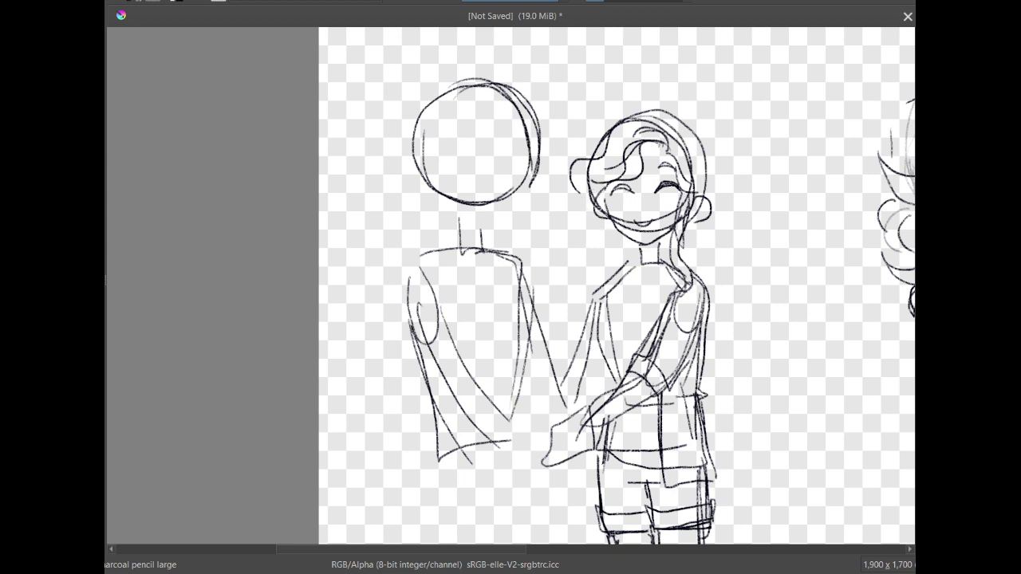
mouse_move(577, 185)
left_mouse_down()
mouse_move(589, 220)
mouse_move(601, 226)
mouse_move(590, 251)
mouse_move(604, 287)
left_mouse_up()
key("ctrl+z")
key("ctrl+z")
key("ctrl+z")
left_click_drag(604, 206, 588, 234)
mouse_move(609, 222)
left_mouse_down()
mouse_move(596, 234)
mouse_move(599, 268)
left_mouse_up()
key("ctrl+z")
key("ctrl+z")
key("ctrl+z")
mouse_move(603, 203)
left_mouse_down()
mouse_move(595, 253)
mouse_move(608, 265)
left_mouse_up()
mouse_move(615, 222)
left_mouse_down()
mouse_move(610, 265)
mouse_move(622, 296)
left_mouse_up()
left_click_drag(596, 260, 611, 302)
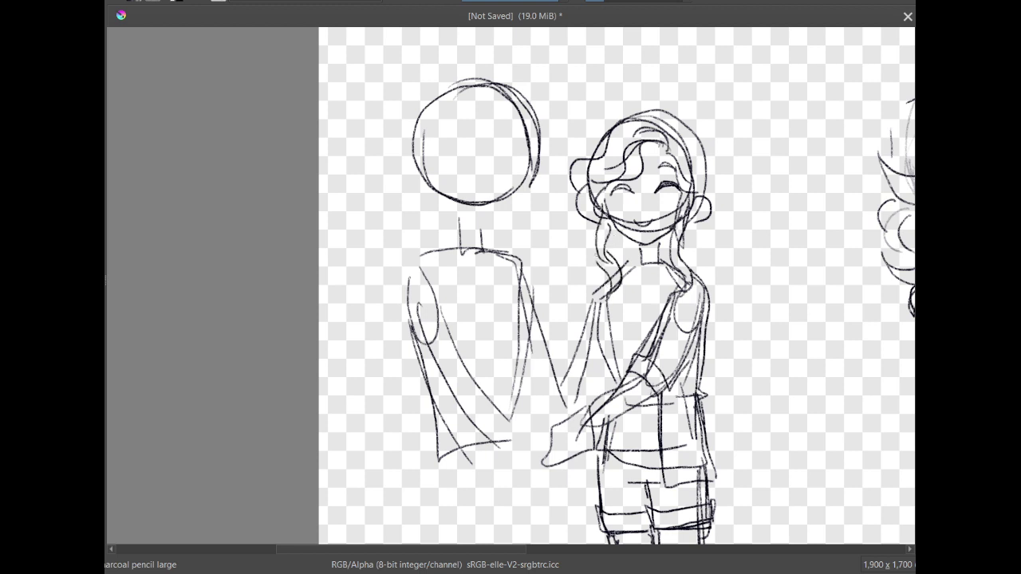
Replace the left-hand wavy lock with a shorter curved lock ending near the collar
key("ctrl+z")
key("ctrl+z")
key("ctrl+z")
mouse_move(602, 210)
left_mouse_down()
mouse_move(597, 263)
mouse_move(611, 267)
left_mouse_up()
mouse_move(612, 226)
left_mouse_down()
mouse_move(609, 253)
mouse_move(621, 266)
left_mouse_up()
key("ctrl+z")
key("ctrl+z")
mouse_move(603, 213)
left_mouse_down()
mouse_move(612, 276)
mouse_move(604, 255)
mouse_move(620, 267)
left_mouse_up()
key("ctrl+z")
left_click_drag(609, 230, 619, 264)
key("ctrl+z")
mouse_move(611, 226)
left_mouse_down()
mouse_move(614, 263)
mouse_move(627, 260)
left_mouse_up()
left_click_drag(619, 247, 624, 261)
key("ctrl+z")
key("ctrl+z")
key("ctrl+z")
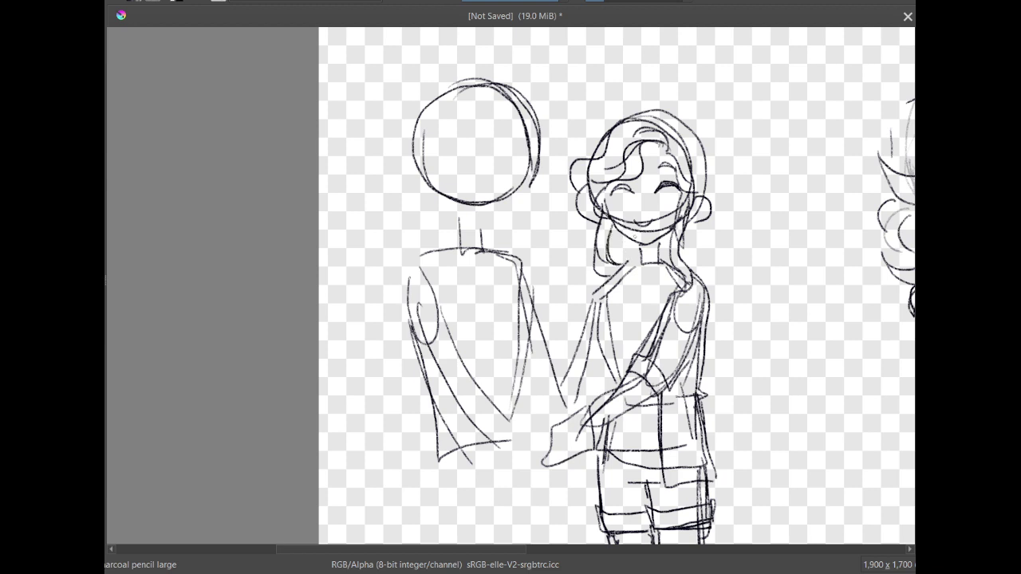
Draw a choker and round neckline on the girl, plus the left-hand front edge of her open jacket
mouse_move(634, 263)
left_mouse_down()
mouse_move(667, 266)
mouse_move(662, 259)
left_mouse_up()
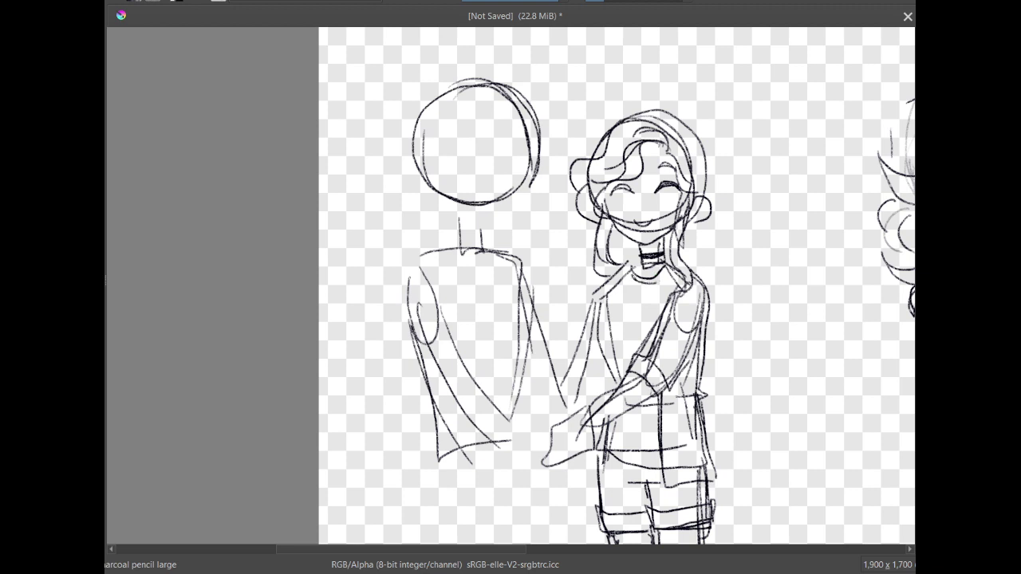
left_click_drag(630, 258, 629, 356)
key("ctrl+z")
key("ctrl+shift+z")
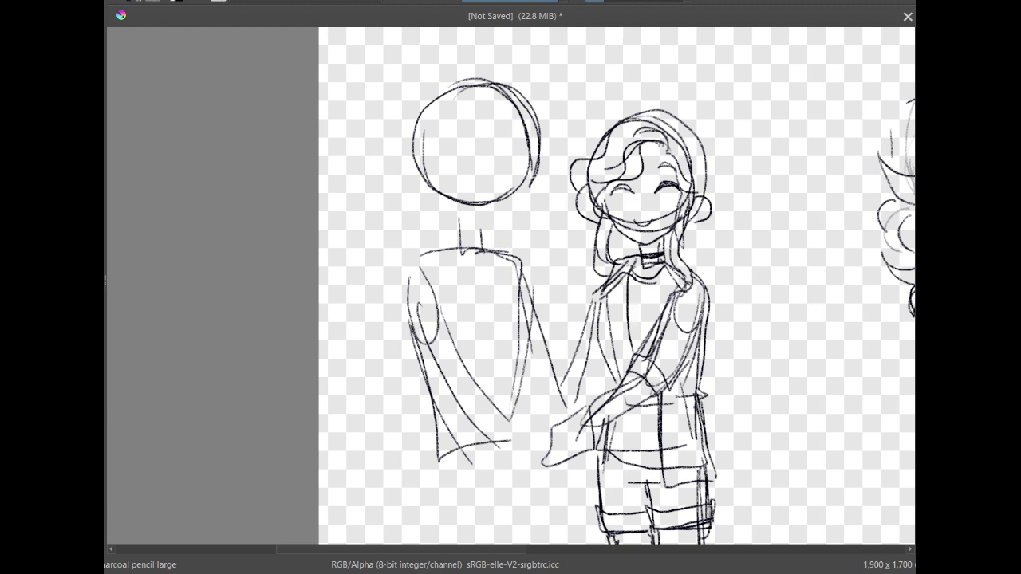
key("ctrl+z")
left_click_drag(635, 258, 626, 368)
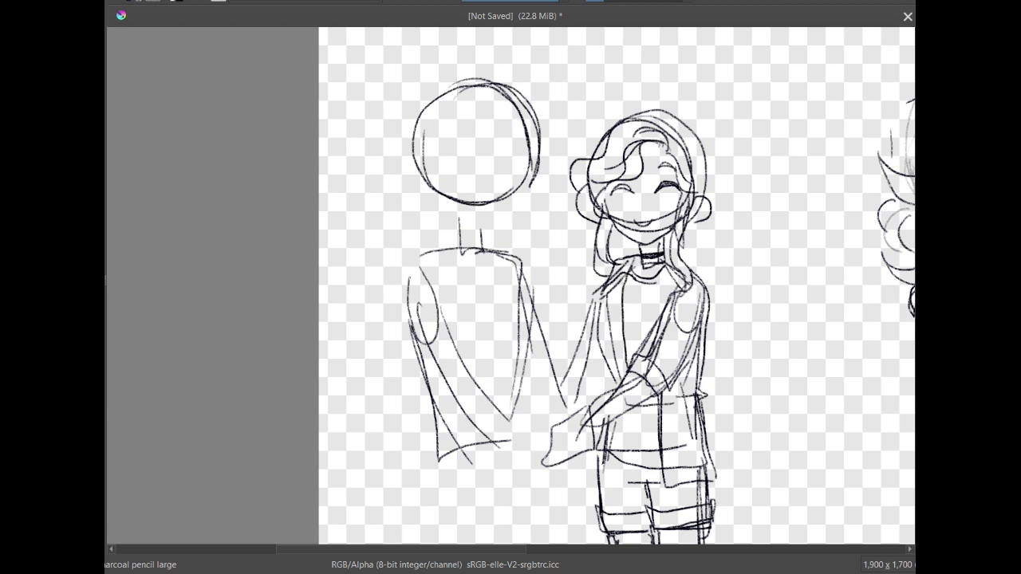
Draw the right-hand collar of the jacket curving from the neck onto the shoulder
left_click_drag(666, 259, 663, 318)
key("ctrl+z")
left_click_drag(663, 256, 688, 289)
mouse_move(680, 272)
left_mouse_down()
mouse_move(688, 289)
mouse_move(660, 326)
left_mouse_up()
left_click_drag(666, 253, 681, 268)
Sketch long wavy hair falling behind the girl's right-hand shoulder and add a small earring to that ear
left_click_drag(695, 228, 702, 279)
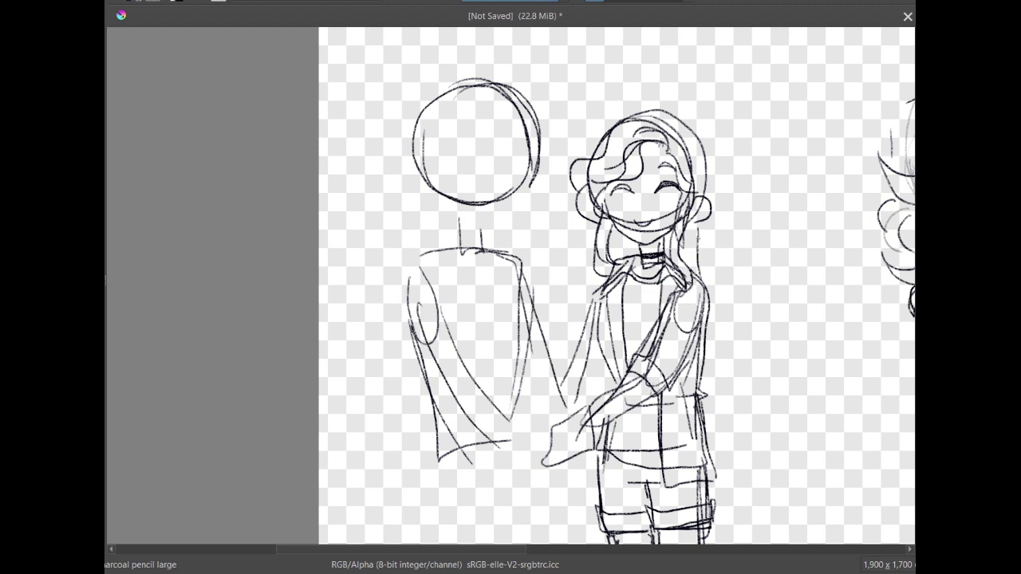
left_click_drag(702, 219, 709, 277)
left_click_drag(702, 233, 722, 344)
left_click_drag(716, 279, 725, 346)
mouse_move(703, 249)
left_mouse_down()
mouse_move(732, 338)
mouse_move(712, 364)
mouse_move(702, 359)
left_mouse_up()
left_click_drag(709, 184, 701, 255)
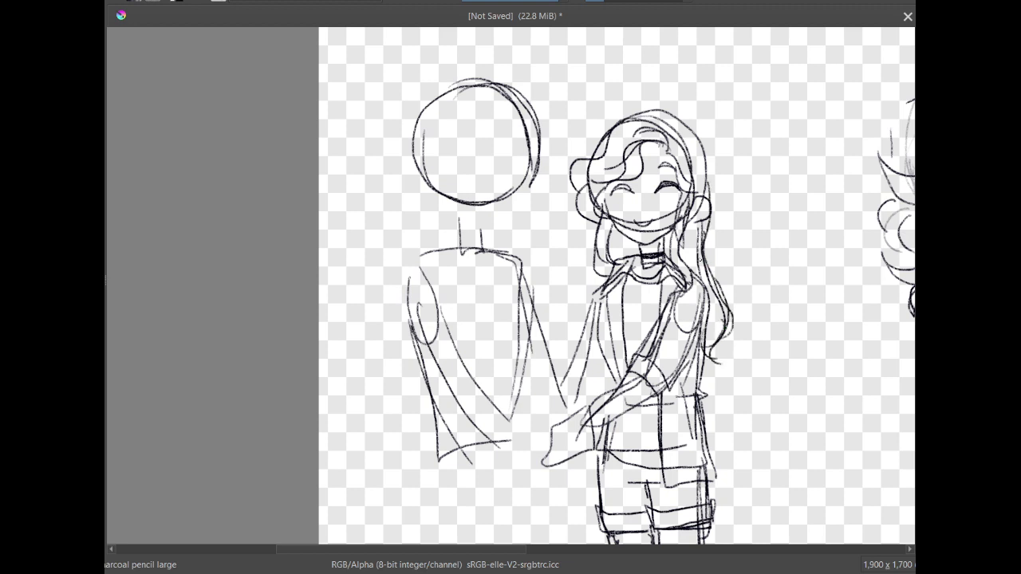
key("ctrl+z")
mouse_move(691, 202)
left_mouse_down()
mouse_move(698, 193)
mouse_move(685, 225)
mouse_move(693, 215)
left_mouse_up()
Switch to Spotify, move its window off the canvas, and return to the drawing
left_click(565, 556)
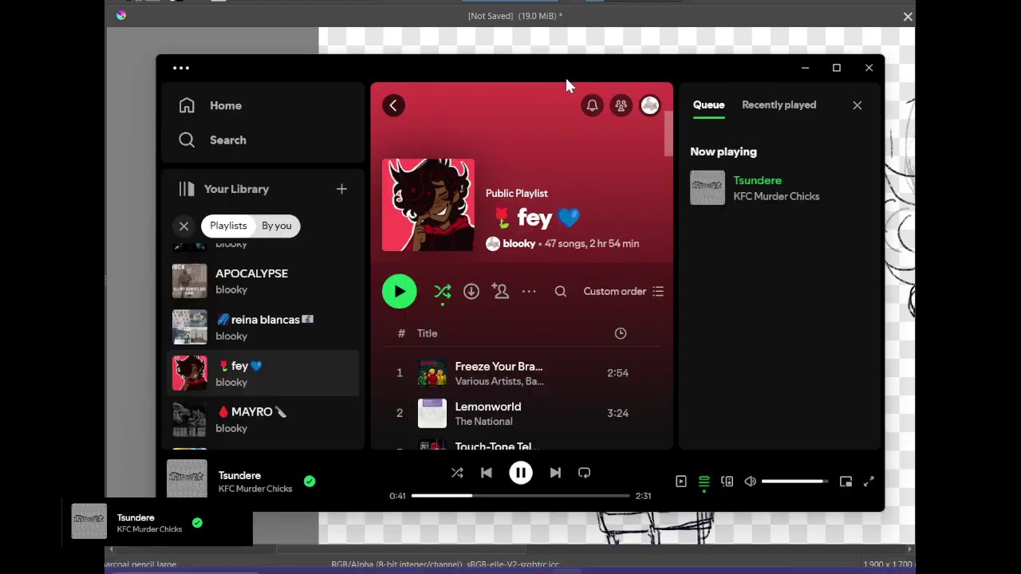
left_click_drag(565, 75, 0, 67)
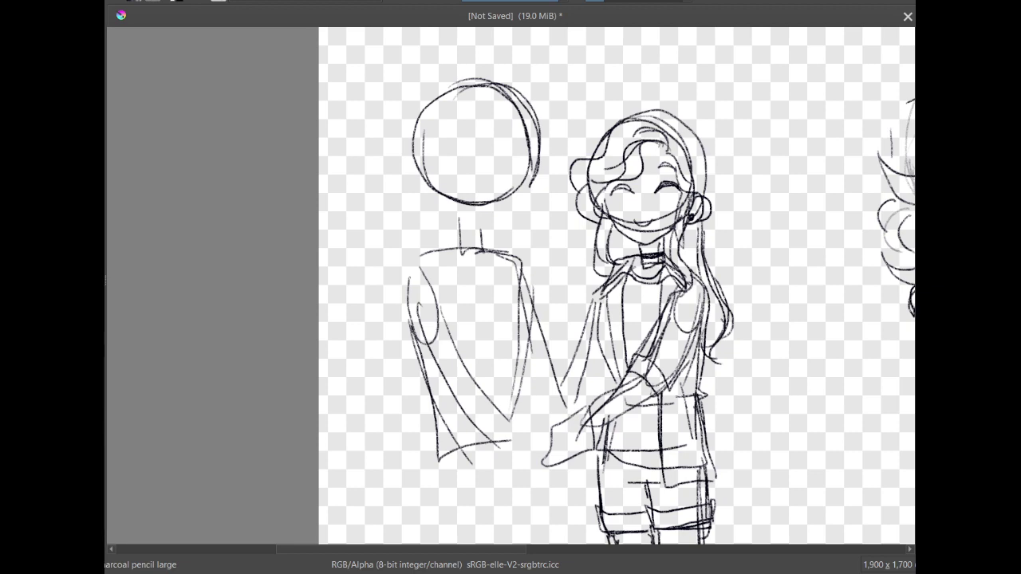
mouse_move(0, 91)
left_mouse_down()
mouse_move(563, 101)
mouse_move(1, 92)
mouse_move(554, 89)
mouse_move(0, 95)
mouse_move(768, 77)
mouse_move(745, 65)
left_mouse_up()
left_click(718, 38)
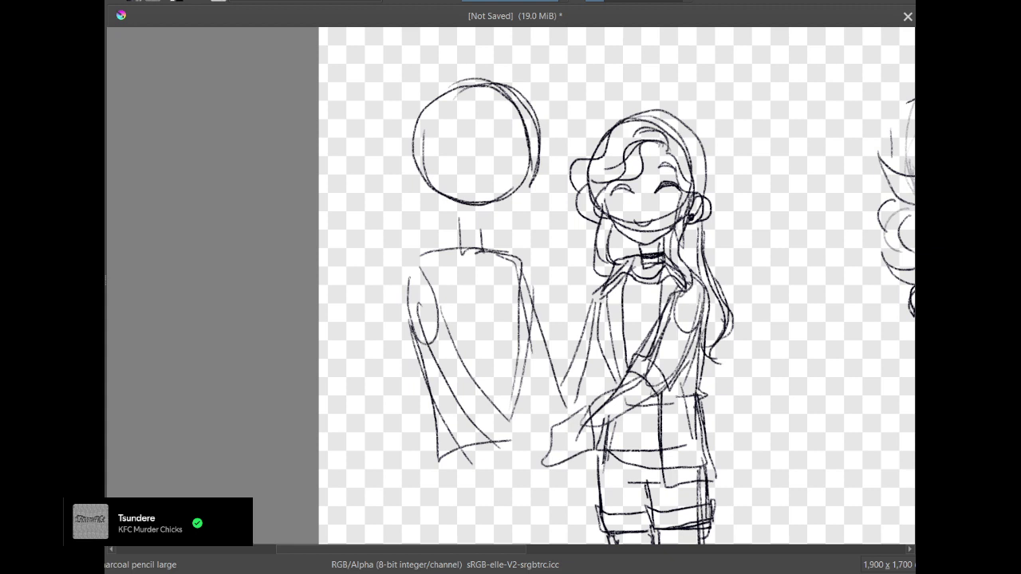
Add wavy hair volume around the crown of the girl's head and a longer outer strand down the right-hand side
mouse_move(674, 146)
left_mouse_down()
mouse_move(665, 106)
mouse_move(631, 111)
mouse_move(586, 130)
mouse_move(572, 165)
left_mouse_up()
key("ctrl+z")
mouse_move(618, 119)
left_mouse_down()
mouse_move(566, 149)
mouse_move(566, 187)
left_mouse_up()
mouse_move(612, 124)
left_mouse_down()
mouse_move(580, 113)
mouse_move(597, 135)
mouse_move(668, 113)
mouse_move(670, 155)
mouse_move(703, 150)
mouse_move(712, 203)
left_mouse_up()
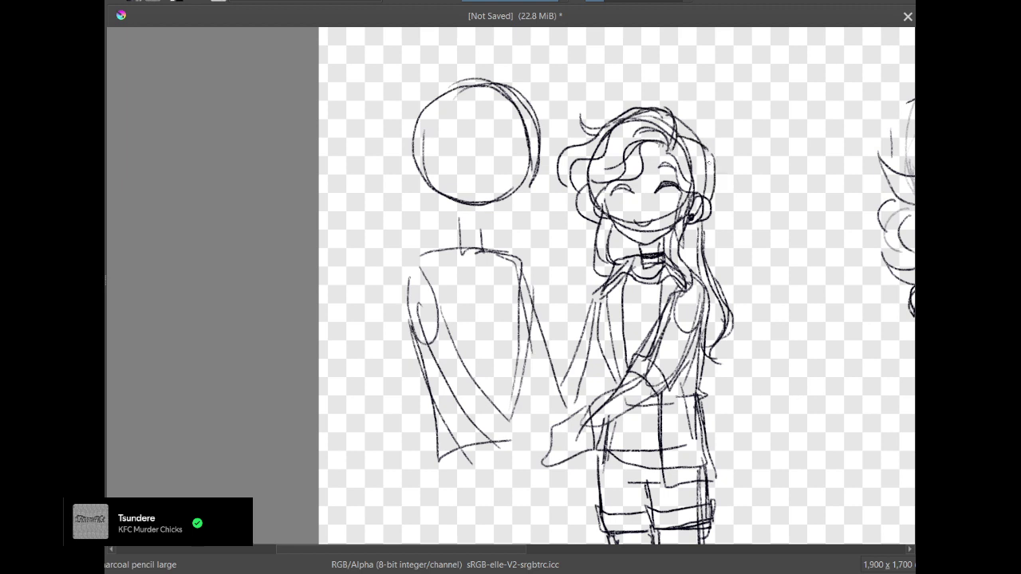
mouse_move(708, 159)
left_mouse_down()
mouse_move(718, 277)
mouse_move(735, 314)
left_mouse_up()
left_click_drag(718, 275, 730, 305)
key("ctrl+z")
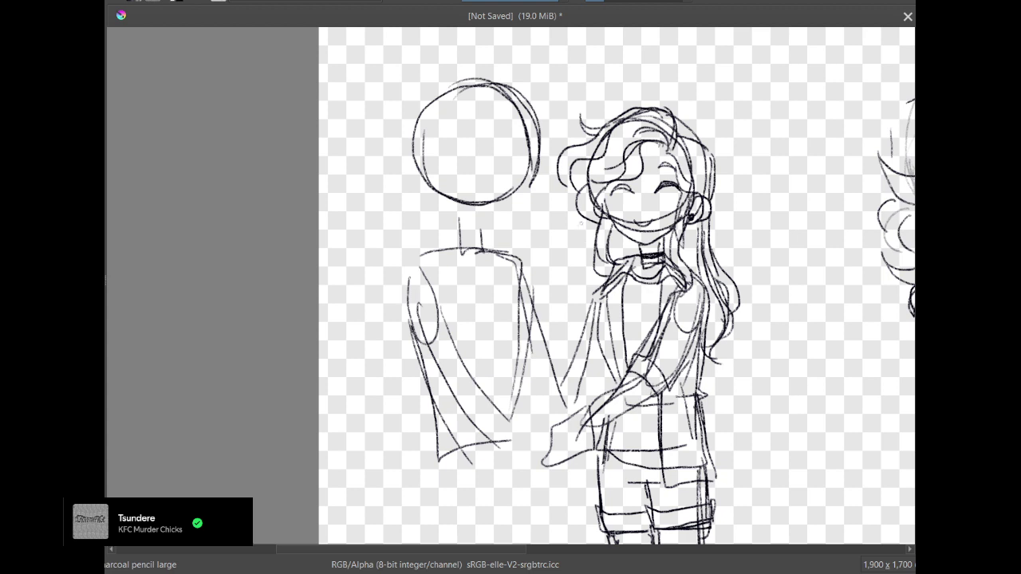
Sketch long wavy hair down the left-hand side past the shoulder and darken the visible eyebrow
left_click_drag(582, 214, 566, 279)
mouse_move(588, 236)
left_mouse_down()
mouse_move(545, 285)
mouse_move(580, 292)
mouse_move(564, 343)
left_mouse_up()
left_click_drag(584, 305, 578, 338)
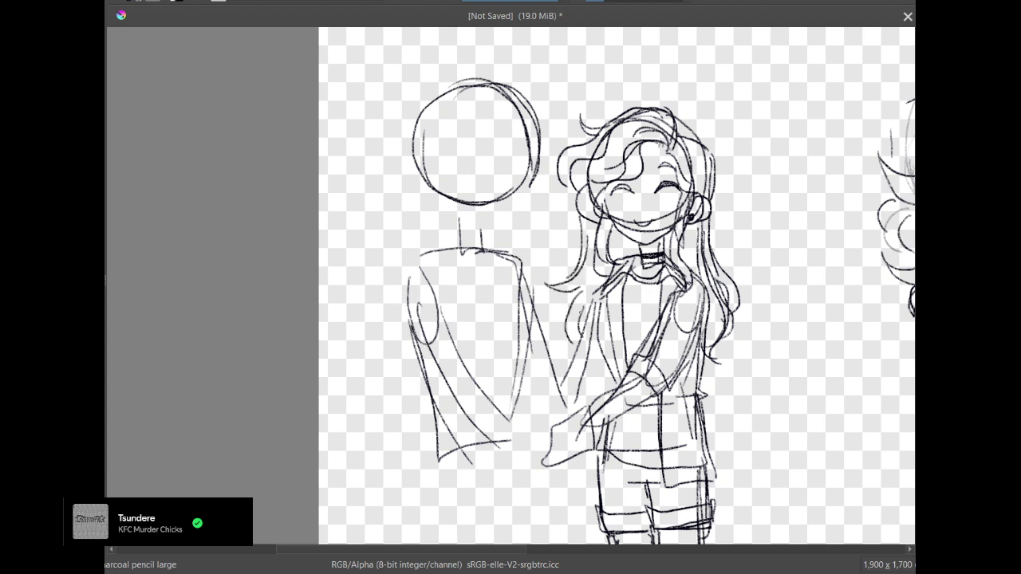
mouse_move(579, 286)
left_mouse_down()
mouse_move(562, 300)
mouse_move(557, 346)
left_mouse_up()
mouse_move(659, 166)
left_mouse_down()
mouse_move(675, 168)
mouse_move(661, 155)
left_mouse_up()
left_click_drag(449, 120, 477, 111)
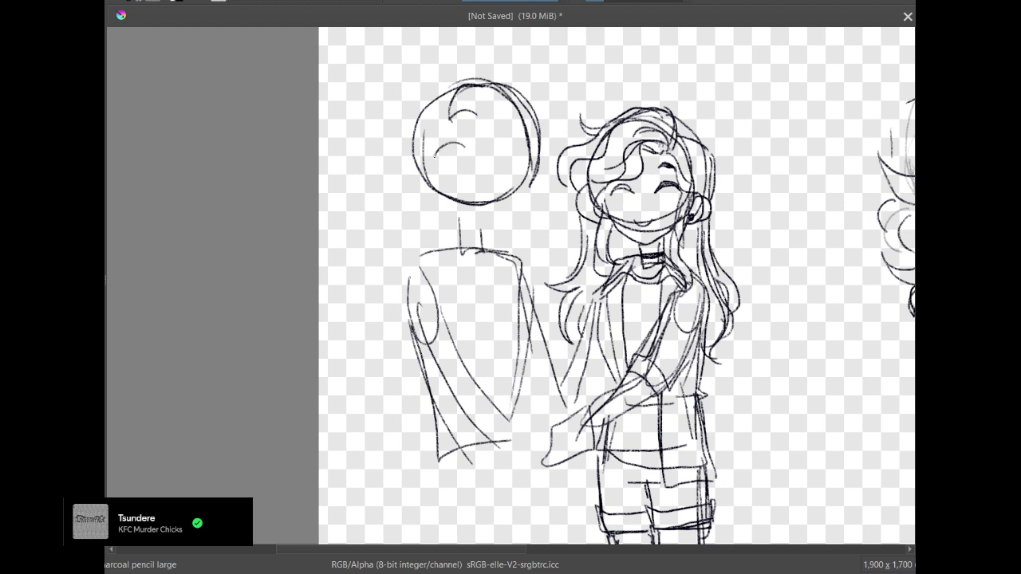
key("ctrl+z")
key("ctrl+z")
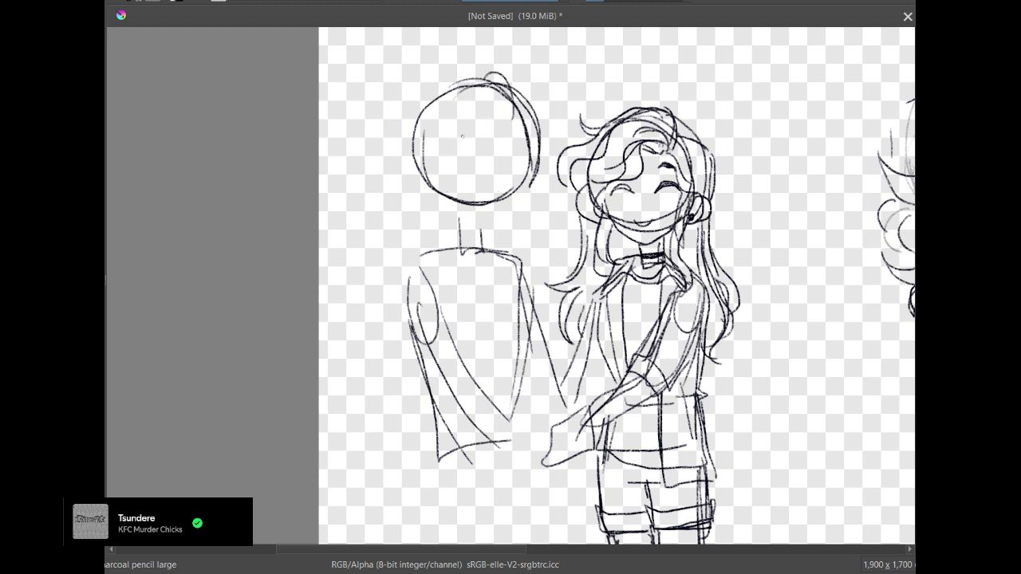
mouse_move(423, 171)
left_mouse_down()
mouse_move(427, 207)
mouse_move(408, 187)
mouse_move(475, 224)
mouse_move(514, 200)
left_mouse_up()
key("ctrl+z")
key("ctrl+z")
key("ctrl+z")
mouse_move(433, 192)
left_mouse_down()
mouse_move(487, 229)
mouse_move(519, 186)
left_mouse_up()
key("ctrl+z")
key("ctrl+z")
mouse_move(437, 207)
left_mouse_down()
mouse_move(493, 237)
mouse_move(524, 189)
left_mouse_up()
key("ctrl+z")
mouse_move(489, 238)
left_mouse_down()
mouse_move(513, 218)
mouse_move(524, 178)
left_mouse_up()
key("ctrl+z")
key("ctrl+z")
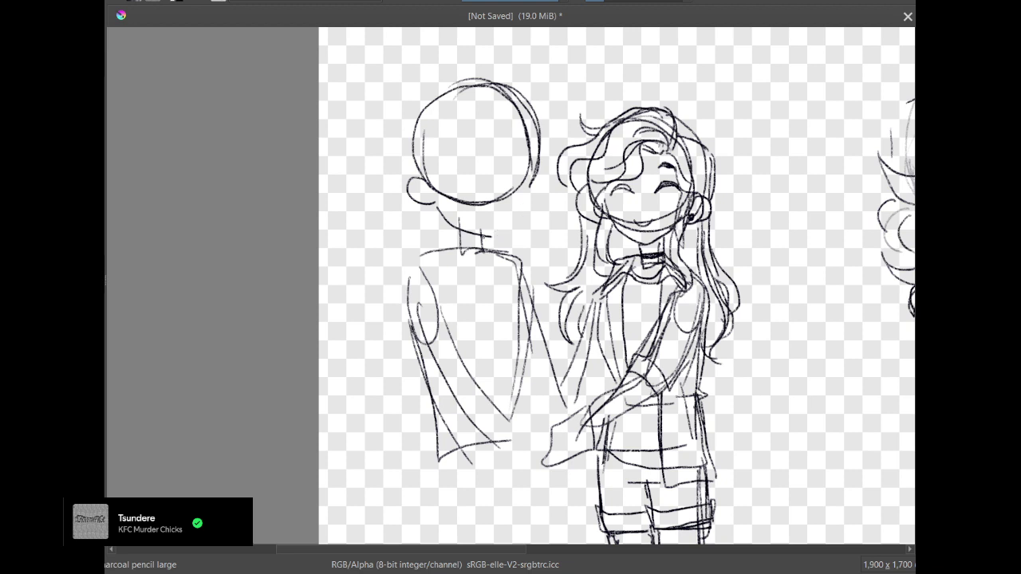
mouse_move(483, 237)
left_mouse_down()
mouse_move(517, 198)
mouse_move(520, 176)
left_mouse_up()
Undo the jaw strokes and erase the ear curve, upper neck lines and inner right-hand head line of the second figure
key("slash")
key("ctrl+z")
key("ctrl+z")
key("ctrl+z")
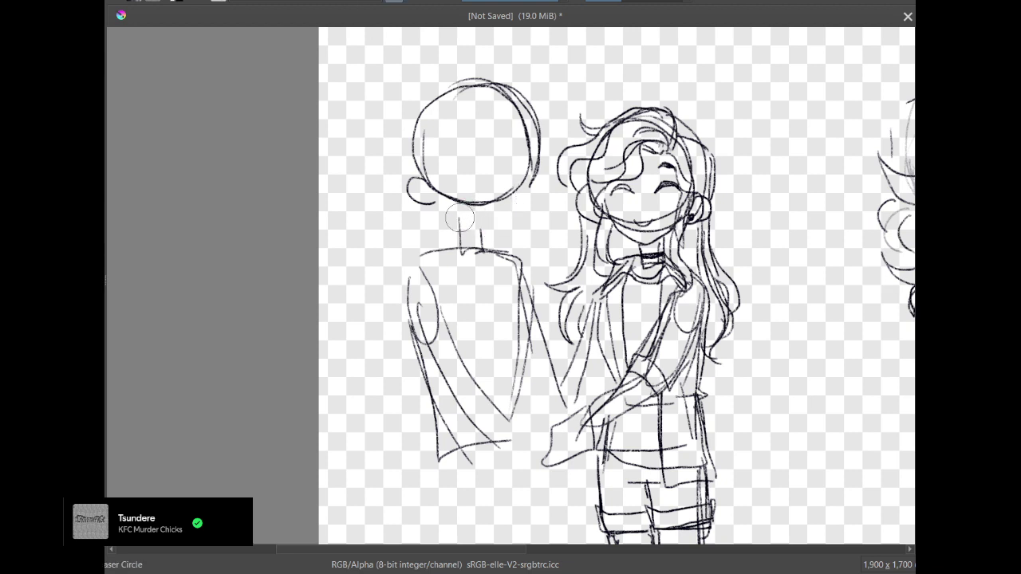
left_click_drag(460, 218, 480, 220)
left_click_drag(410, 185, 444, 217)
mouse_move(493, 112)
left_mouse_down()
mouse_move(516, 190)
mouse_move(490, 193)
left_mouse_up()
key("e")
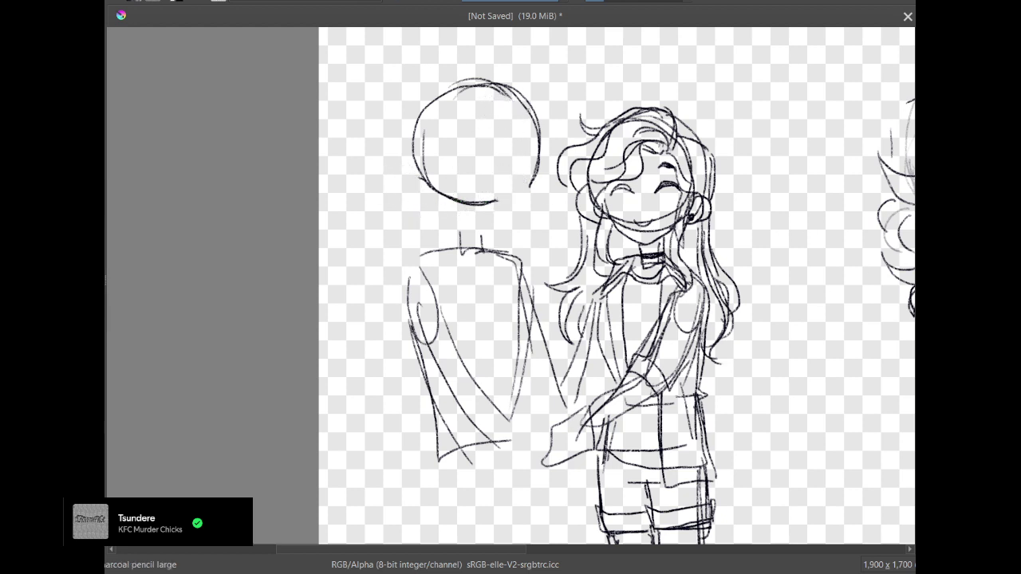
Erase the second figure's head circle and redraw it slightly lower above the torso, with a short curved stroke inside
mouse_move(517, 85)
left_mouse_down()
mouse_move(537, 180)
mouse_move(510, 204)
mouse_move(482, 209)
mouse_move(530, 182)
left_mouse_up()
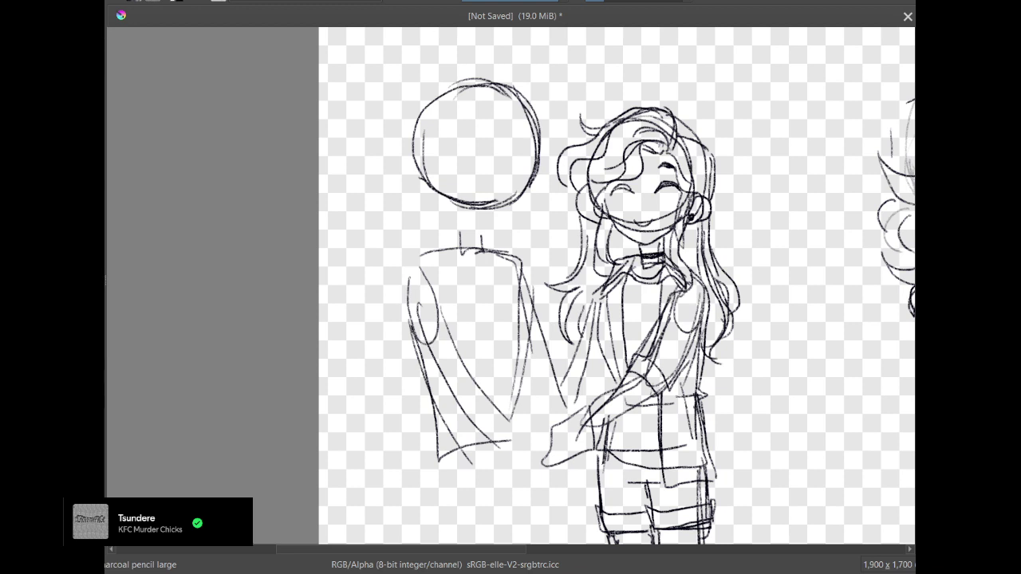
key("e")
mouse_move(494, 85)
left_mouse_down()
mouse_move(425, 177)
mouse_move(503, 193)
mouse_move(465, 81)
mouse_move(525, 167)
mouse_move(493, 199)
left_mouse_up()
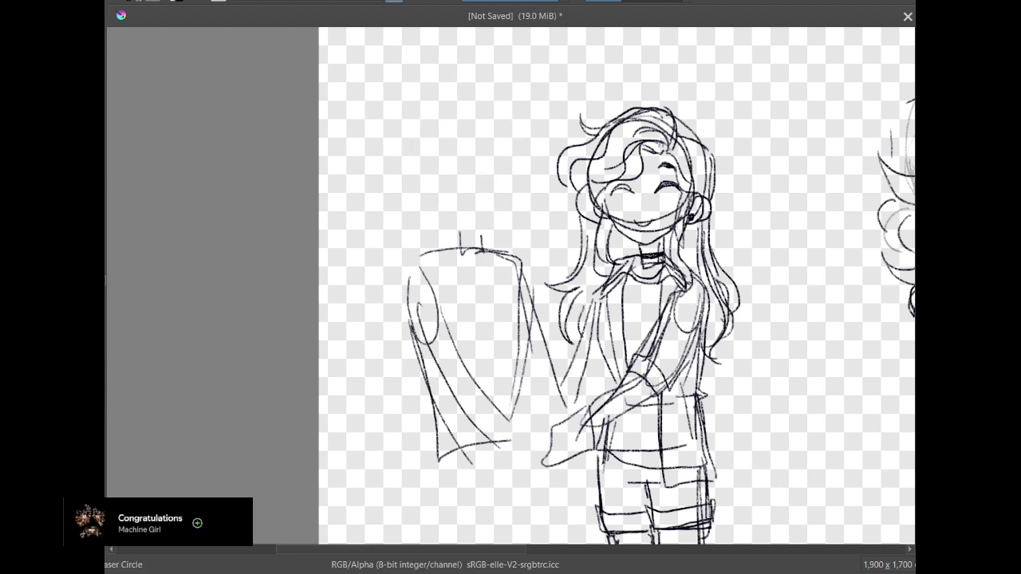
key("e")
mouse_move(488, 107)
left_mouse_down()
mouse_move(449, 210)
mouse_move(418, 132)
mouse_move(415, 193)
mouse_move(444, 214)
mouse_move(478, 92)
mouse_move(512, 187)
mouse_move(498, 95)
mouse_move(530, 185)
left_mouse_up()
key("ctrl+z")
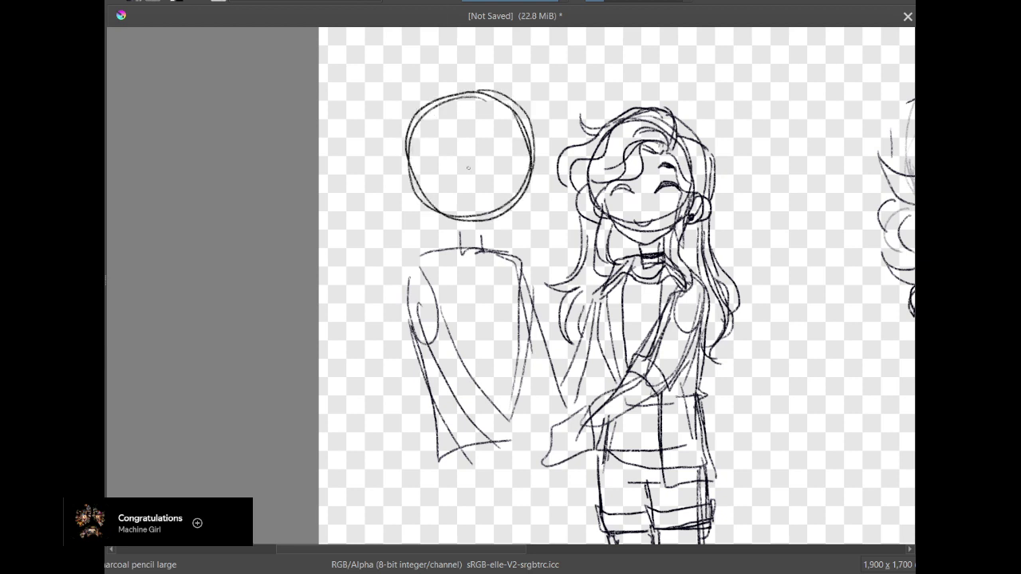
mouse_move(444, 126)
left_mouse_down()
mouse_move(456, 95)
mouse_move(457, 122)
left_mouse_up()
Switch to Spotify and play the fey playlist
left_click(567, 556)
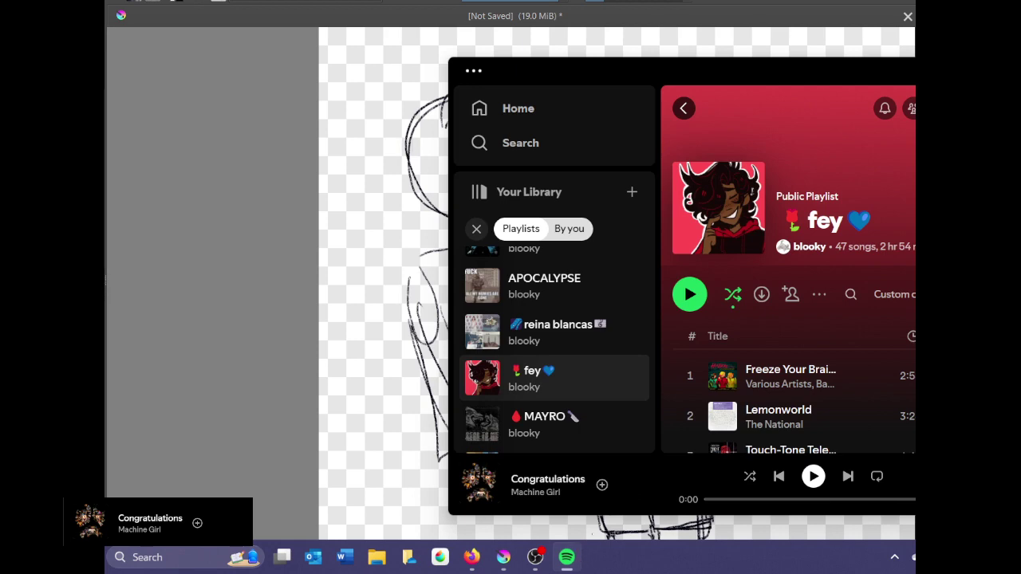
left_click(689, 294)
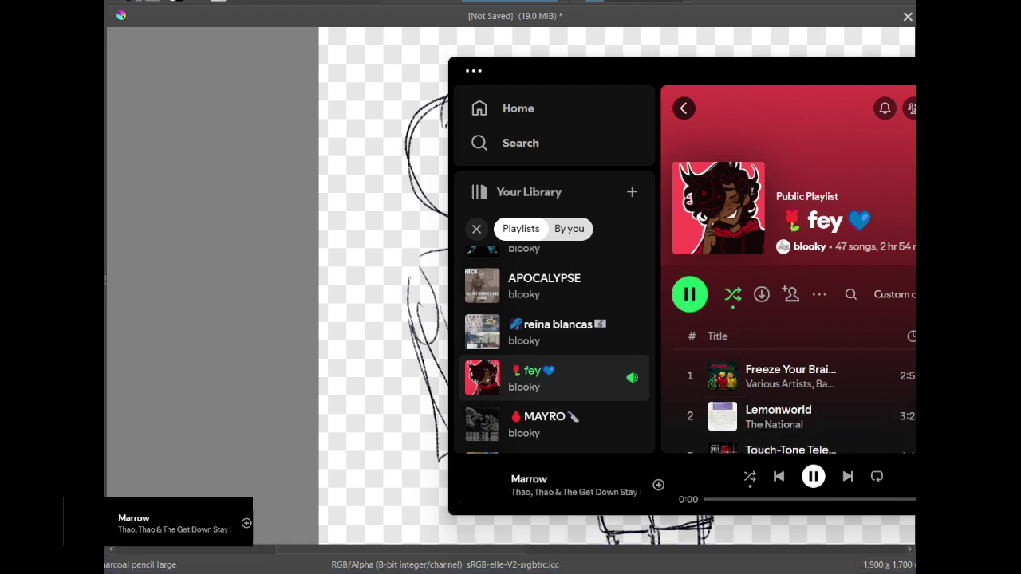
Switch back to the Krita drawing and try out jaw curves beneath the second figure's head circle
left_click(969, 71)
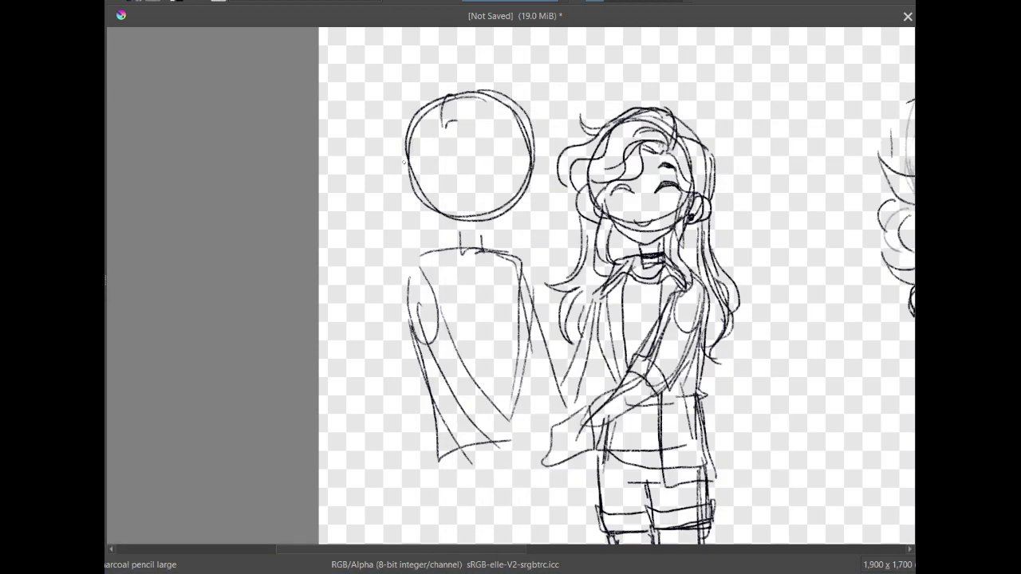
left_click_drag(445, 127, 420, 171)
key("ctrl+z")
key("ctrl+z")
mouse_move(424, 184)
left_mouse_down()
mouse_move(450, 188)
mouse_move(430, 200)
mouse_move(439, 216)
left_mouse_up()
mouse_move(439, 218)
left_mouse_down()
mouse_move(410, 193)
mouse_move(473, 232)
left_mouse_up()
key("ctrl+z")
key("ctrl+z")
key("ctrl+z")
key("ctrl+z")
Try a longer jaw line on the second figure, then undo the strokes including the head circle
mouse_move(417, 188)
left_mouse_down()
mouse_move(443, 227)
mouse_move(480, 242)
left_mouse_up()
mouse_move(509, 206)
left_mouse_down()
mouse_move(472, 241)
mouse_move(515, 200)
left_mouse_up()
key("ctrl+z")
key("ctrl+z")
key("ctrl+z")
key("ctrl+z")
key("ctrl+shift+z")
key("ctrl+z")
key("ctrl+z")
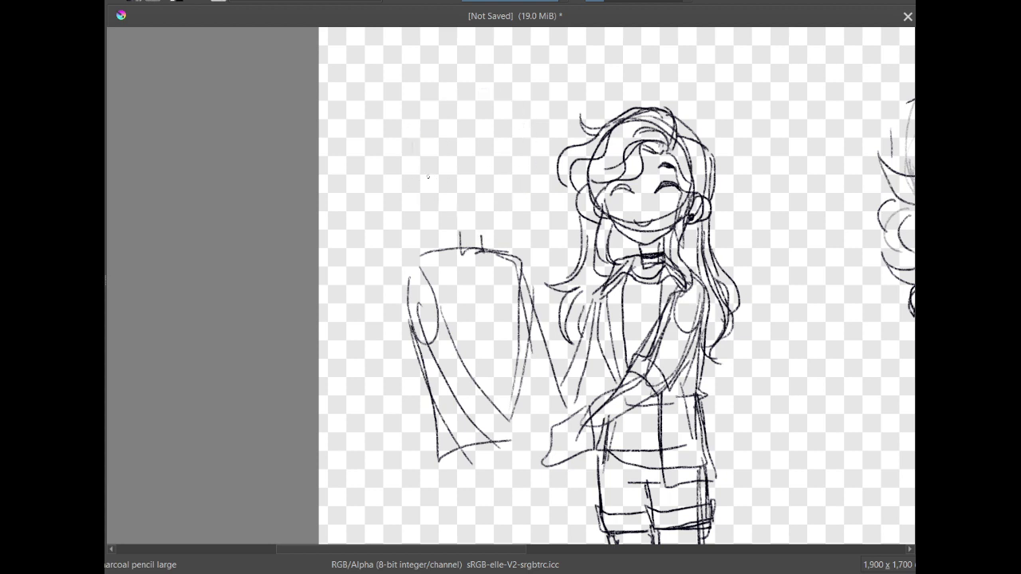
Sketch a U-shaped jaw above the second figure's neck, with a rounded ear on each side
mouse_move(418, 175)
left_mouse_down()
mouse_move(431, 214)
mouse_move(475, 236)
left_mouse_up()
mouse_move(477, 237)
left_mouse_down()
mouse_move(511, 195)
mouse_move(515, 160)
mouse_move(508, 205)
left_mouse_up()
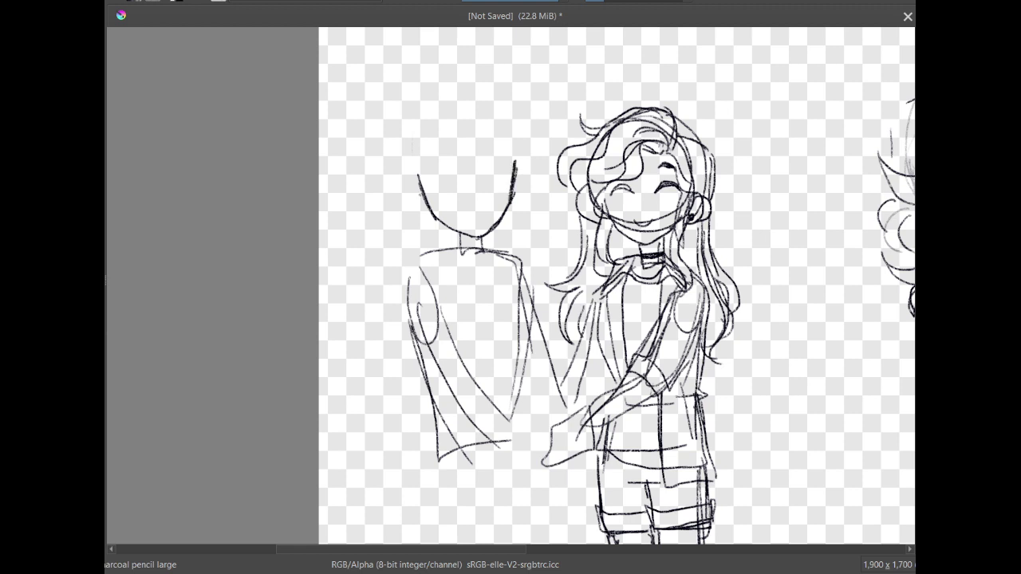
left_click_drag(419, 184, 431, 217)
key("ctrl+z")
mouse_move(514, 180)
left_mouse_down()
mouse_move(526, 209)
mouse_move(510, 216)
left_mouse_up()
mouse_move(481, 241)
left_mouse_down()
mouse_move(541, 187)
mouse_move(438, 144)
mouse_move(463, 236)
left_mouse_up()
left_click_drag(463, 197, 459, 188)
left_click(173, 204)
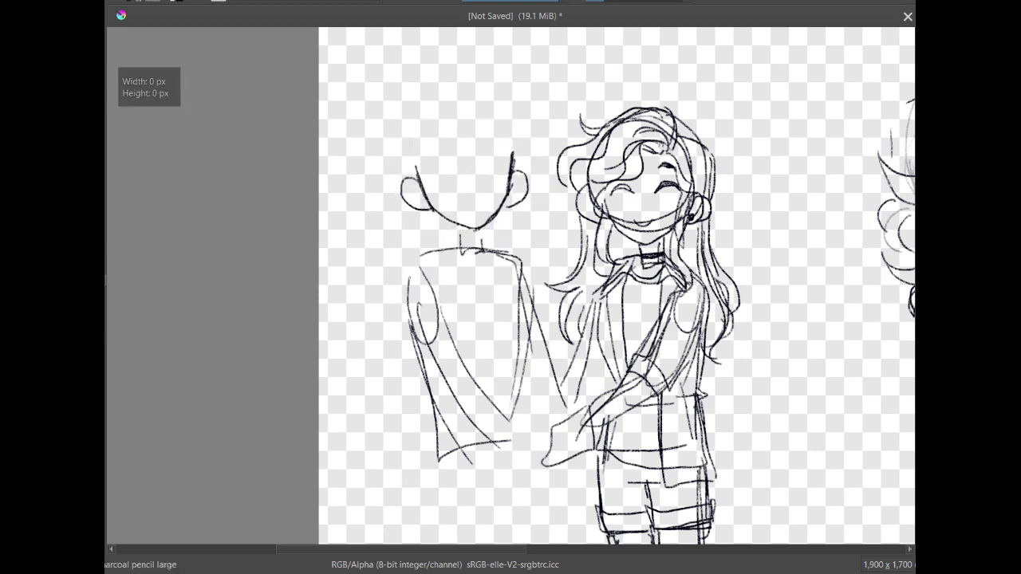
Sketch the second figure's neck lines and an open eye with an arched eyebrow on the left-hand side of the face
left_click_drag(454, 225, 466, 264)
key("ctrl+z")
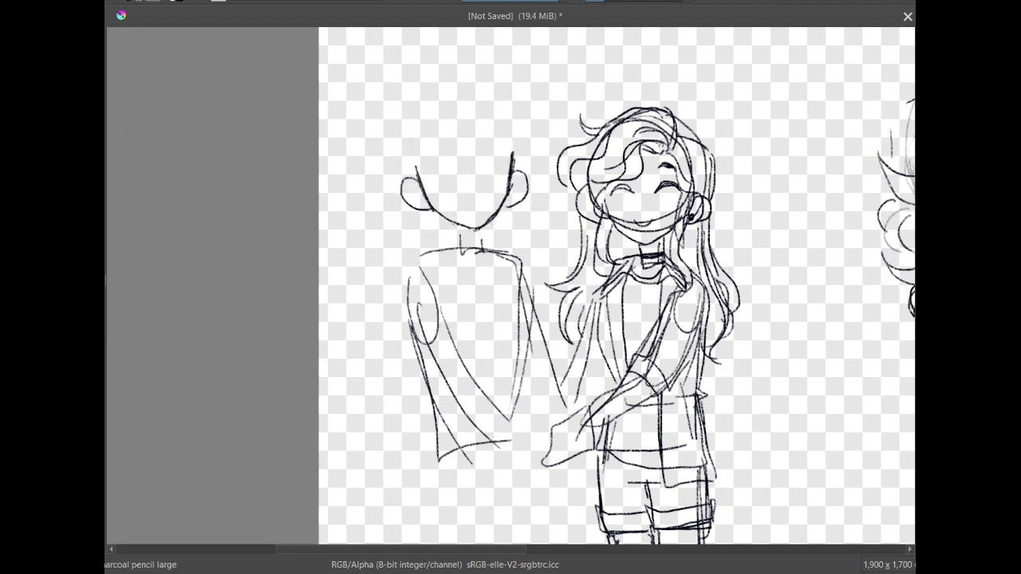
mouse_move(454, 223)
left_mouse_down()
mouse_move(459, 253)
mouse_move(453, 234)
mouse_move(455, 248)
mouse_move(481, 254)
left_mouse_up()
key("ctrl+z")
mouse_move(450, 155)
left_mouse_down()
mouse_move(431, 147)
mouse_move(418, 171)
mouse_move(437, 163)
mouse_move(444, 175)
mouse_move(447, 160)
mouse_move(429, 156)
mouse_move(416, 166)
mouse_move(450, 172)
mouse_move(447, 143)
left_mouse_up()
key("ctrl+z")
key("ctrl+z")
key("ctrl+z")
key("ctrl+z")
key("ctrl+z")
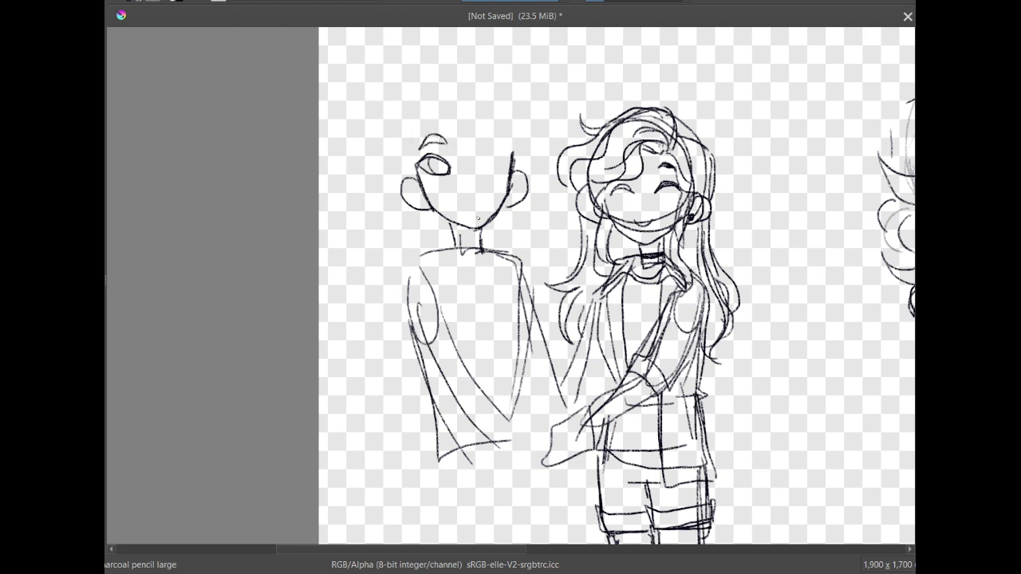
Erase the second figure's right-hand ear and try out strokes for the jaw and mouth
left_click_drag(479, 230, 513, 169)
key("ctrl+z")
key("slash")
left_click_drag(531, 171, 518, 215)
key("e")
left_click_drag(402, 194, 445, 181)
mouse_move(444, 188)
left_mouse_down()
mouse_move(427, 198)
mouse_move(447, 210)
mouse_move(436, 205)
mouse_move(480, 190)
left_mouse_up()
key("ctrl+z")
key("ctrl+z")
key("ctrl+z")
key("ctrl+z")
key("ctrl+z")
key("ctrl+z")
Draw a small mouth on the second figure and redraw the lower jaw to a darker, pointed chin
left_click_drag(451, 224, 481, 237)
key("ctrl+z")
left_click_drag(459, 190, 482, 188)
mouse_move(432, 208)
left_mouse_down()
mouse_move(481, 232)
mouse_move(505, 198)
left_mouse_up()
key("slash")
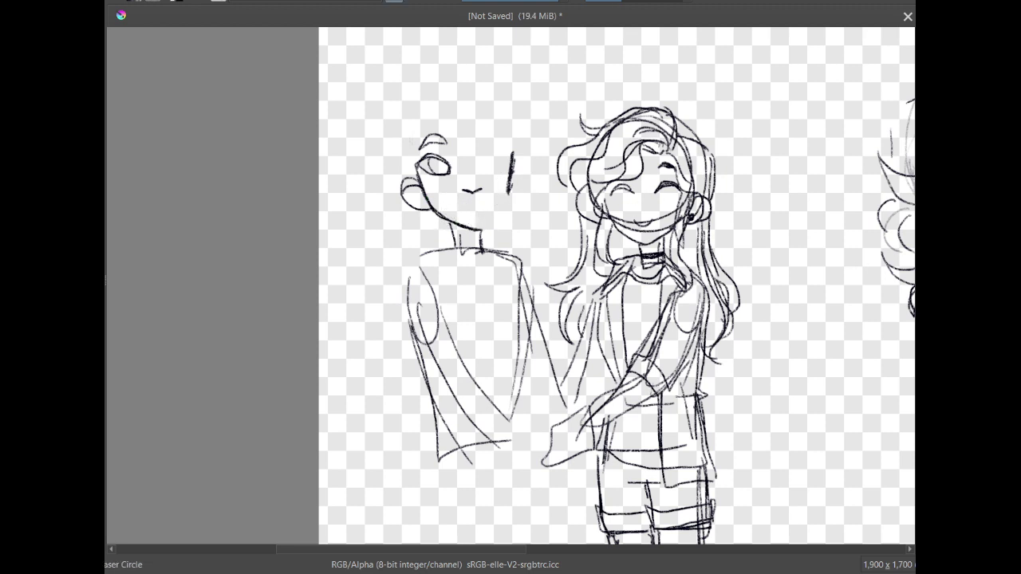
key("e")
left_click_drag(484, 227, 513, 180)
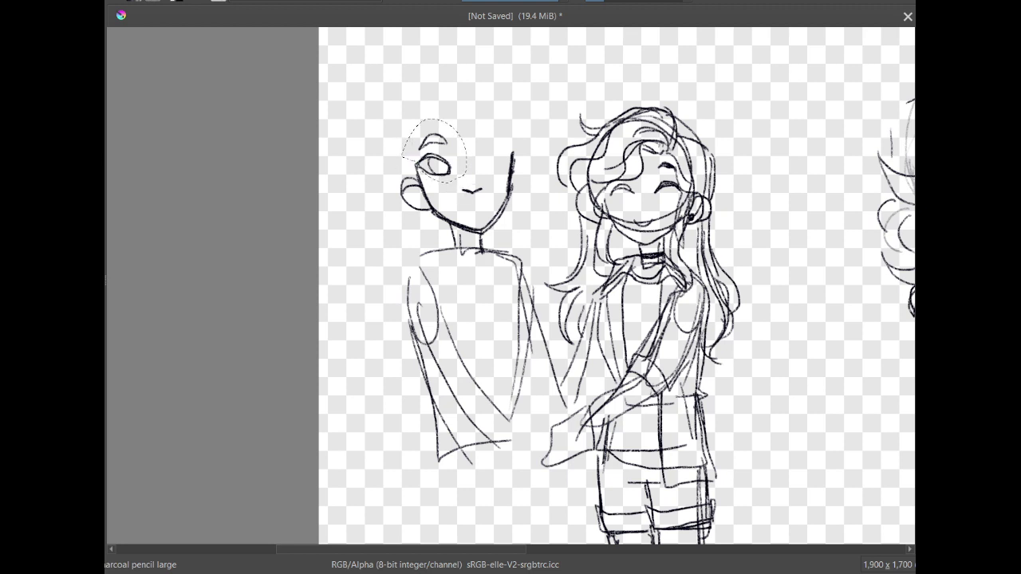
Move the second figure's selected eye and eyebrow slightly to the right and deselect them
key("t")
left_click_drag(424, 157, 429, 158)
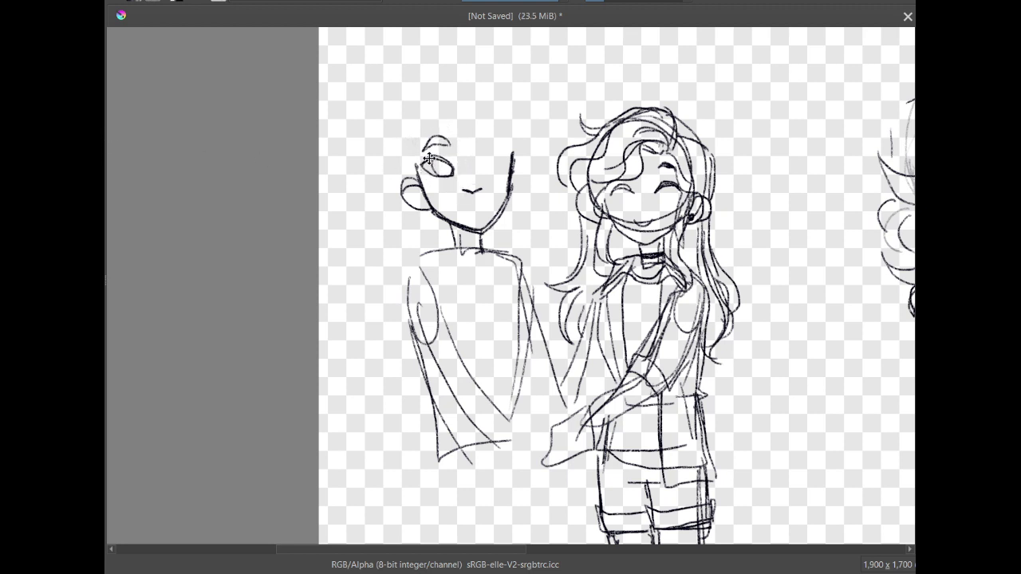
key("ctrl+r")
left_click(187, 180)
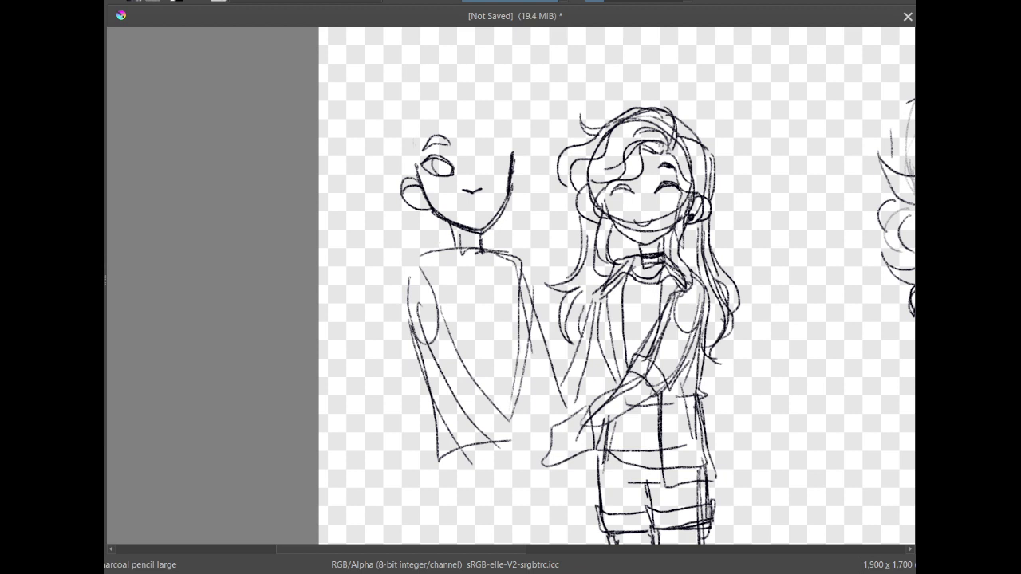
Erase the second figure's whole head, neck and the middle of the shoulder line
key("e")
mouse_move(434, 227)
left_mouse_down()
mouse_move(436, 241)
mouse_move(458, 241)
mouse_move(432, 225)
left_mouse_up()
left_click_drag(408, 186, 420, 230)
mouse_move(468, 200)
left_mouse_down()
mouse_move(503, 146)
mouse_move(429, 141)
mouse_move(428, 193)
mouse_move(433, 149)
left_mouse_up()
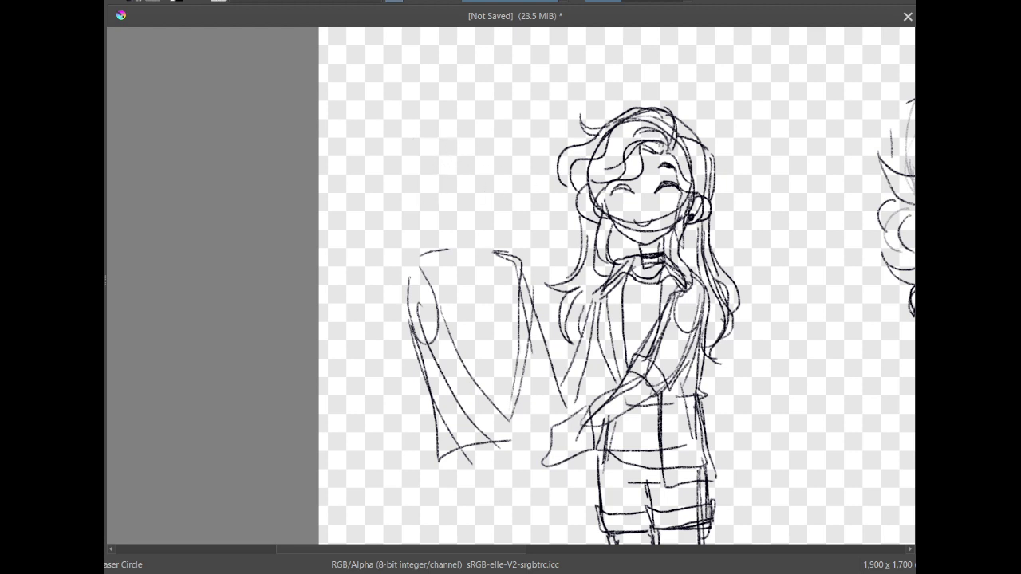
Redraw the second figure's head as a circle with a curved centre guide, a pointed jaw and a left-hand ear
key("e")
mouse_move(478, 121)
left_mouse_down()
mouse_move(429, 146)
mouse_move(476, 108)
mouse_move(434, 143)
mouse_move(451, 218)
mouse_move(483, 110)
mouse_move(476, 225)
left_mouse_up()
key("ctrl+z")
mouse_move(424, 149)
left_mouse_down()
mouse_move(436, 204)
mouse_move(520, 215)
left_mouse_up()
key("ctrl+z")
mouse_move(431, 196)
left_mouse_down()
mouse_move(520, 214)
mouse_move(418, 207)
mouse_move(441, 216)
left_mouse_up()
left_click_drag(501, 231, 523, 201)
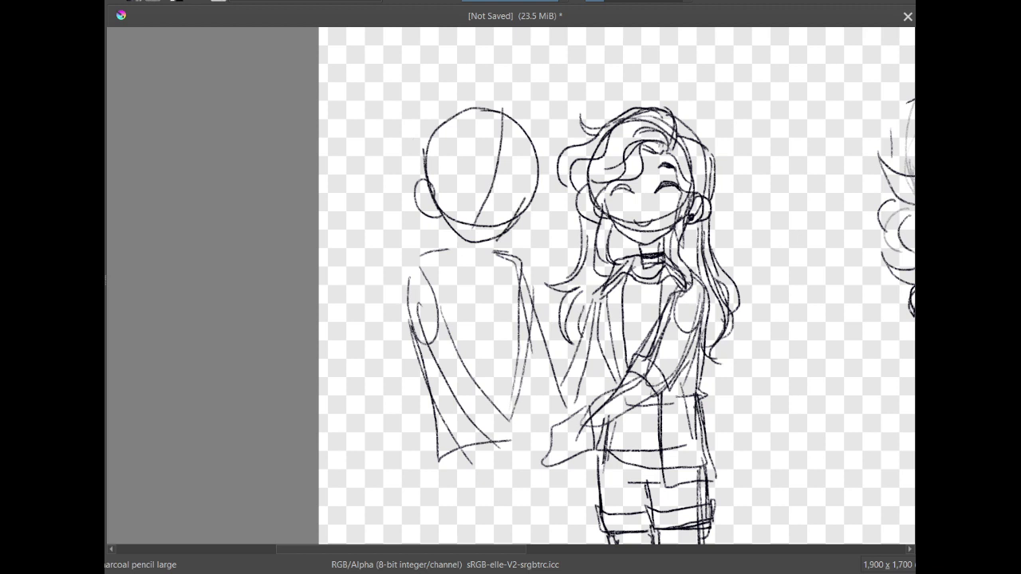
Undo the ear and right-hand jaw strokes and redraw them, placing the ear slightly further out
key("ctrl+z")
key("ctrl+z")
mouse_move(430, 190)
left_mouse_down()
mouse_move(414, 203)
mouse_move(436, 215)
left_mouse_up()
left_click_drag(525, 202, 499, 234)
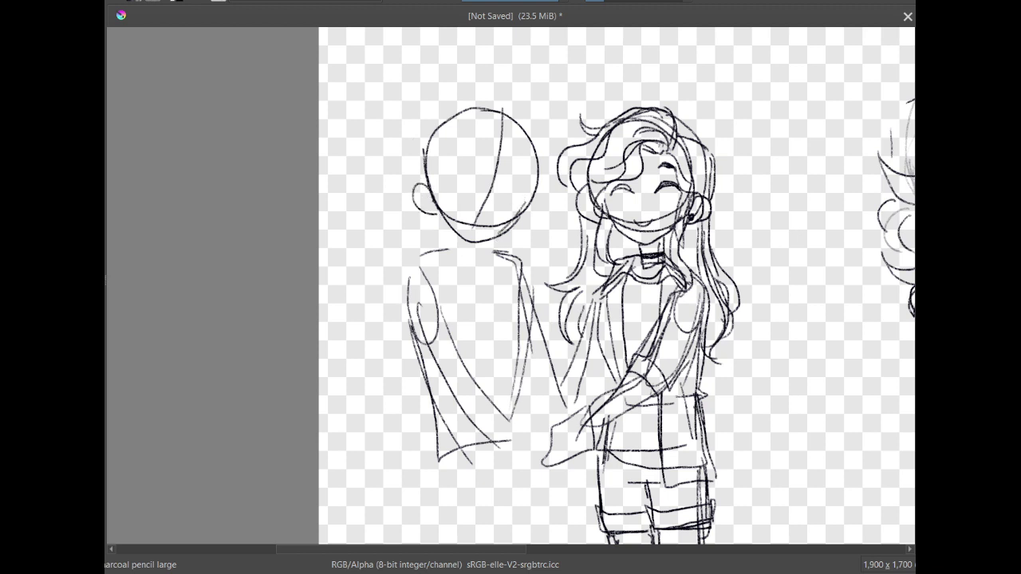
Sketch an arched closed eye on the second figure and try out a pointed collar below the jaw
left_click_drag(472, 188, 439, 180)
key("ctrl+z")
mouse_move(443, 243)
left_mouse_down()
mouse_move(443, 279)
mouse_move(470, 260)
mouse_move(433, 261)
mouse_move(446, 290)
mouse_move(467, 269)
mouse_move(500, 268)
mouse_move(507, 288)
left_mouse_up()
key("ctrl+z")
key("ctrl+z")
mouse_move(496, 251)
left_mouse_down()
mouse_move(490, 280)
mouse_move(507, 277)
mouse_move(504, 244)
left_mouse_up()
key("ctrl+z")
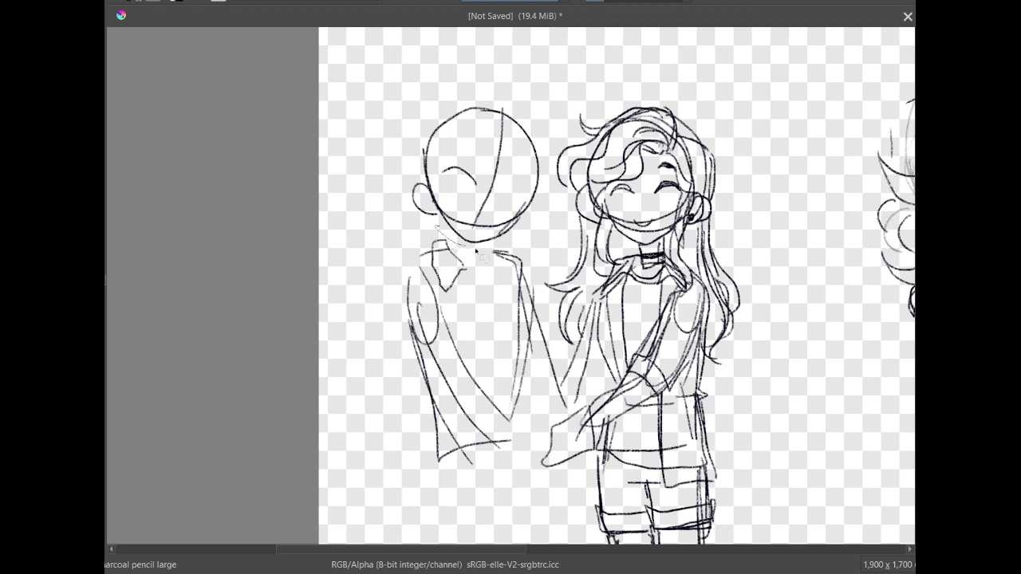
key("ctrl+z")
mouse_move(476, 260)
left_mouse_down()
mouse_move(400, 238)
mouse_move(426, 267)
left_mouse_up()
key("ctrl+z")
mouse_move(451, 239)
left_mouse_down()
mouse_move(540, 229)
mouse_move(553, 183)
mouse_move(382, 225)
mouse_move(447, 238)
left_mouse_up()
Move the second figure's selected head slightly upward, away from the torso, and deselect it
key("t")
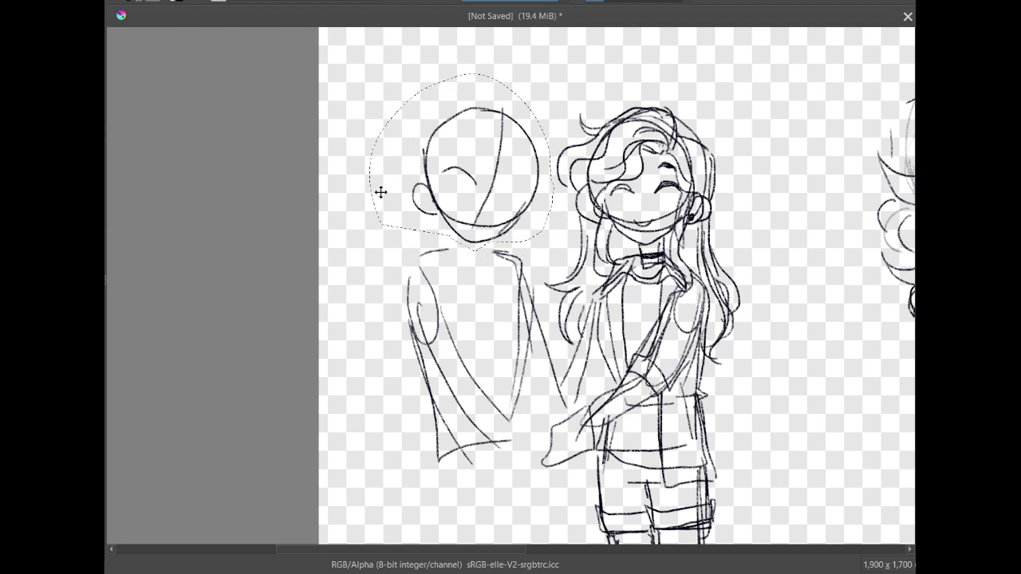
left_click_drag(445, 192, 444, 182)
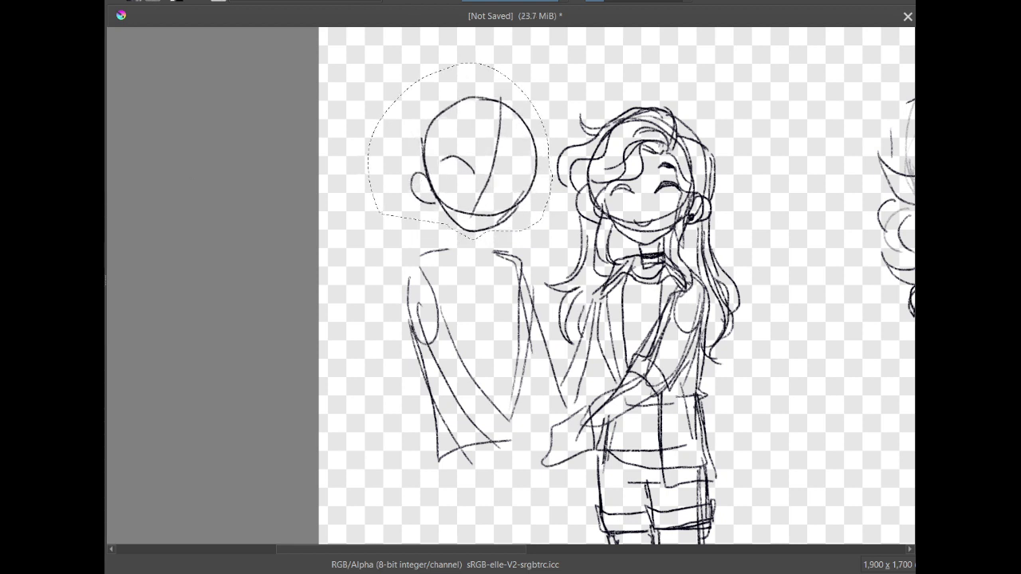
key("ctrl+r")
left_click(223, 206)
Sketch a folded collar on both sides of the second figure's neck, keeping the left-hand fold narrow
left_click_drag(442, 252, 410, 313)
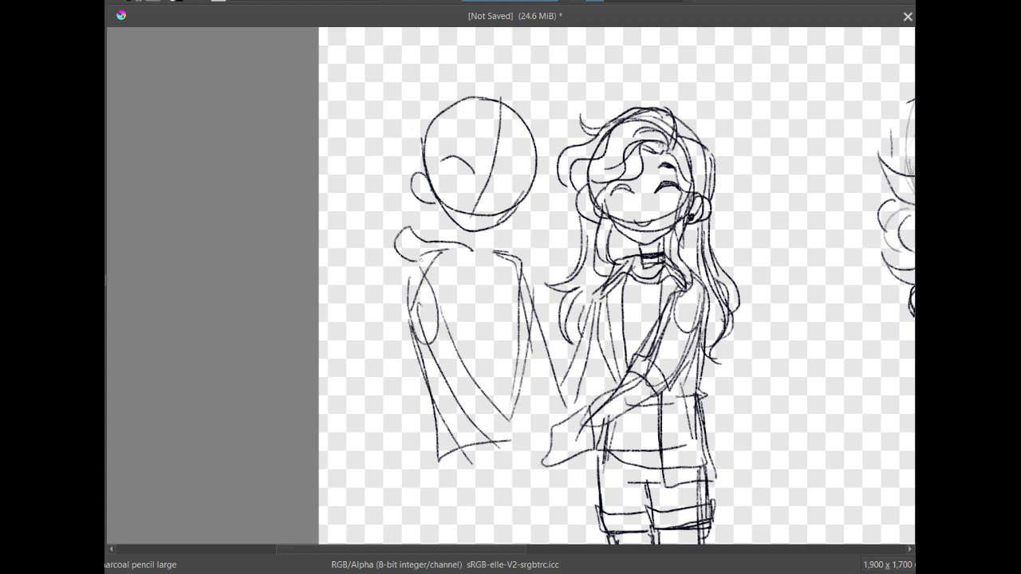
mouse_move(471, 249)
left_mouse_down()
mouse_move(417, 239)
mouse_move(399, 254)
mouse_move(448, 257)
mouse_move(453, 240)
mouse_move(475, 254)
mouse_move(514, 233)
mouse_move(524, 249)
mouse_move(510, 263)
mouse_move(402, 276)
mouse_move(476, 267)
left_mouse_up()
key("ctrl+z")
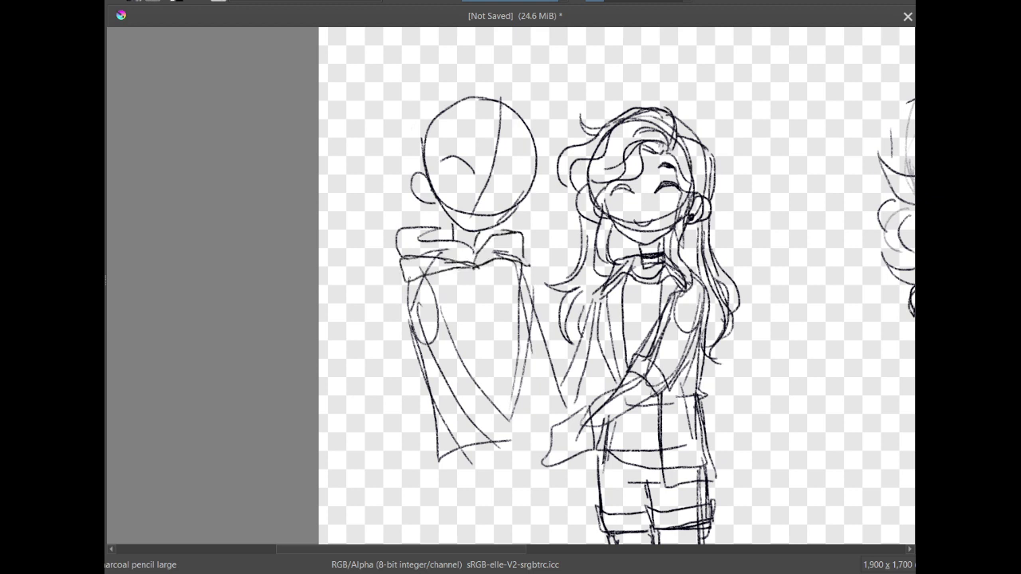
key("ctrl+z")
key("ctrl+z")
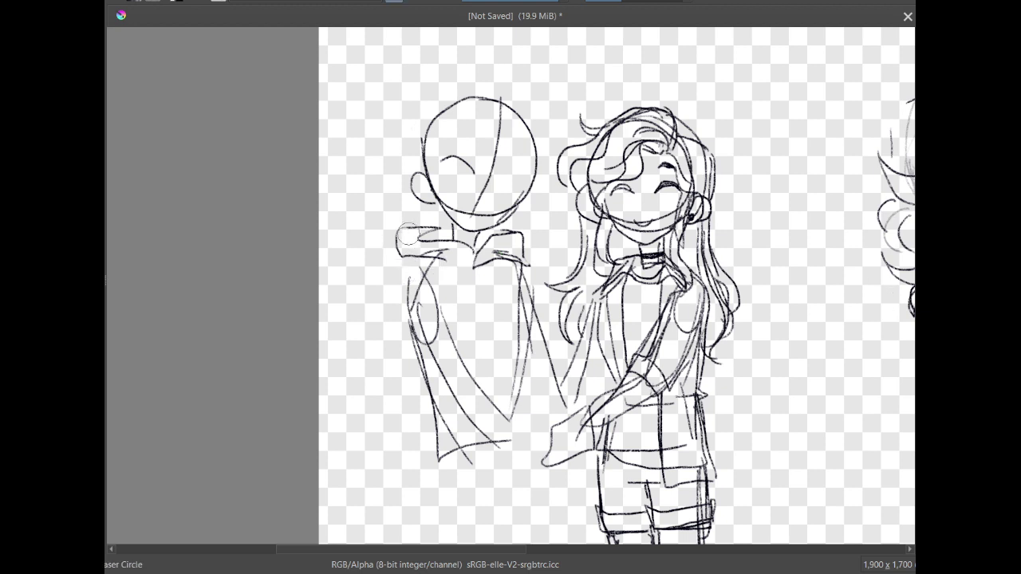
key("ctrl+z")
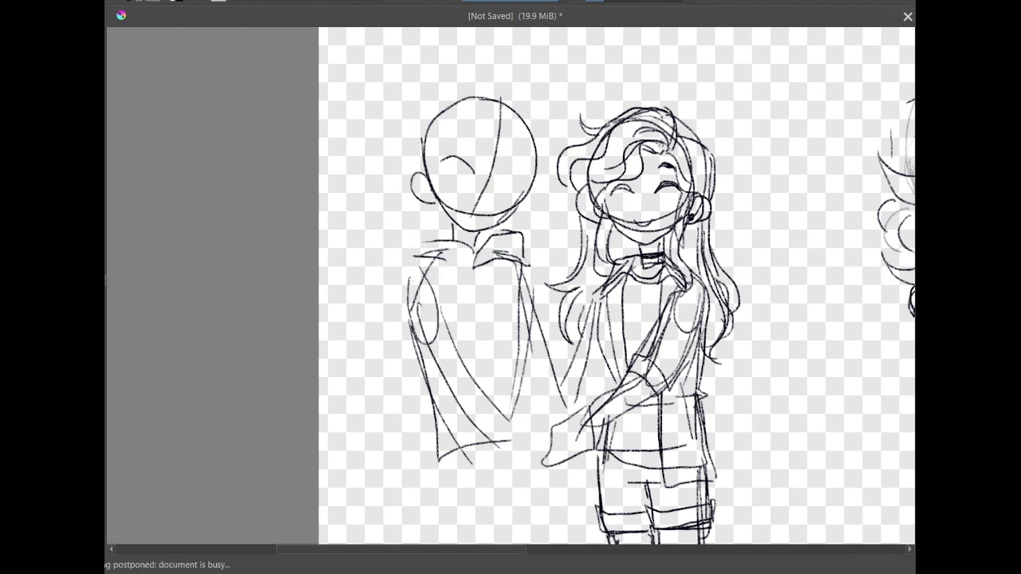
mouse_move(476, 263)
left_mouse_down()
mouse_move(401, 243)
mouse_move(408, 267)
mouse_move(520, 259)
mouse_move(410, 255)
mouse_move(416, 233)
mouse_move(453, 228)
mouse_move(409, 255)
mouse_move(413, 274)
left_mouse_up()
key("ctrl+z")
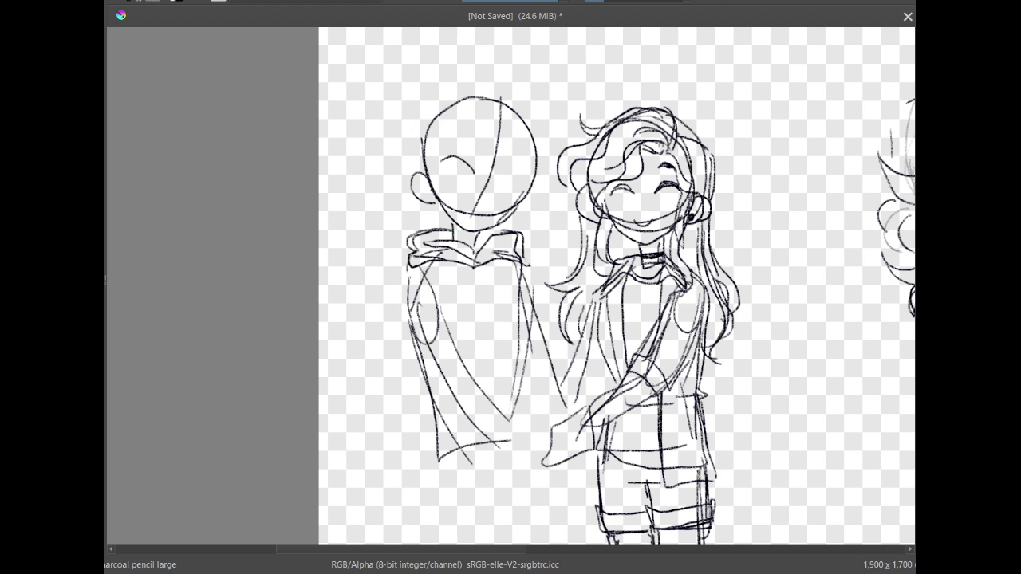
Sketch a wavy front hair lock sweeping from the second figure's forehead down the right-hand side of the face
left_click_drag(468, 167, 432, 171)
key("ctrl+z")
mouse_move(465, 133)
left_mouse_down()
mouse_move(495, 114)
mouse_move(482, 192)
left_mouse_up()
mouse_move(498, 124)
left_mouse_down()
mouse_move(517, 190)
mouse_move(534, 168)
mouse_move(510, 193)
left_mouse_up()
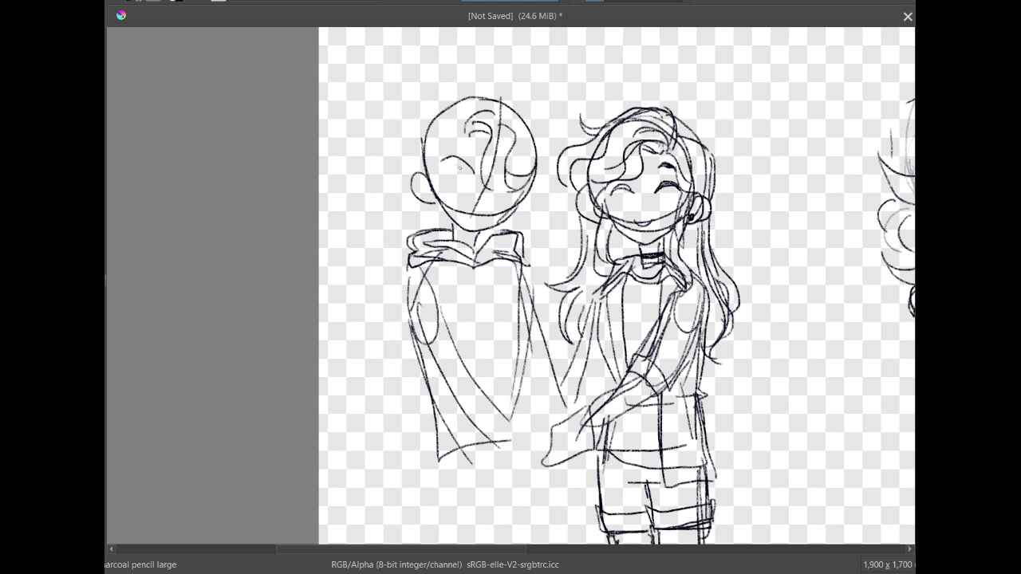
Try out strokes on the second figure's lower face and remove the arched closed eye
mouse_move(443, 173)
left_mouse_down()
mouse_move(466, 163)
mouse_move(435, 164)
mouse_move(452, 177)
mouse_move(477, 164)
mouse_move(450, 178)
mouse_move(434, 172)
mouse_move(468, 173)
mouse_move(458, 159)
mouse_move(466, 168)
mouse_move(443, 164)
mouse_move(445, 215)
mouse_move(470, 229)
left_mouse_up()
key("ctrl+z")
key("ctrl+z")
key("ctrl+z")
key("ctrl+z")
key("ctrl+z")
key("ctrl+z")
key("slash")
key("e")
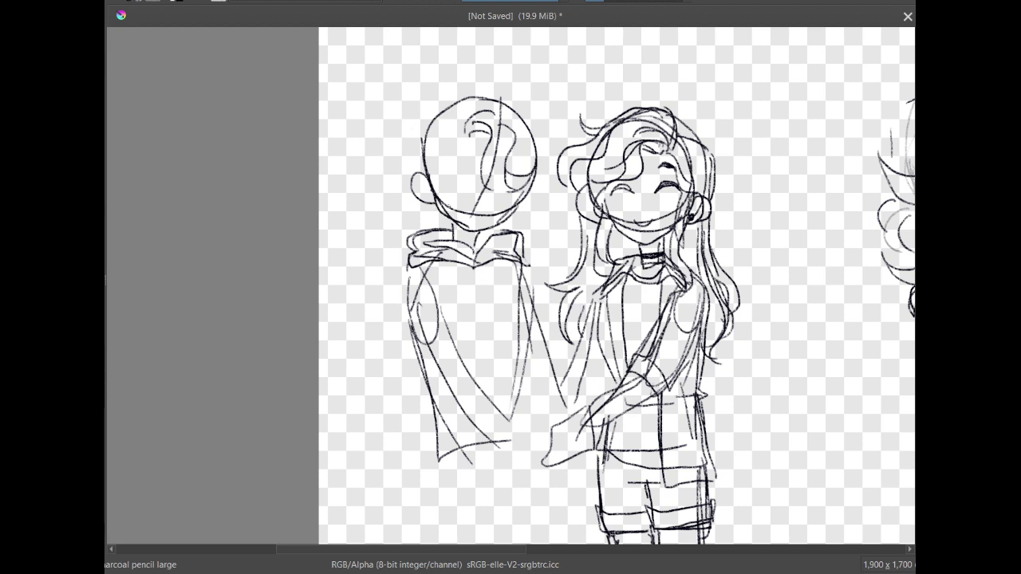
Redraw the second figure's jaw with a pointed chin and erase the circle and guide lines inside the lower face
key("ctrl+z")
mouse_move(431, 188)
left_mouse_down()
mouse_move(478, 233)
mouse_move(511, 215)
left_mouse_up()
key("e")
mouse_move(435, 180)
left_mouse_down()
mouse_move(448, 206)
mouse_move(486, 209)
mouse_move(467, 191)
mouse_move(462, 217)
mouse_move(472, 224)
mouse_move(445, 217)
mouse_move(477, 237)
left_mouse_up()
key("e")
key("ctrl+z")
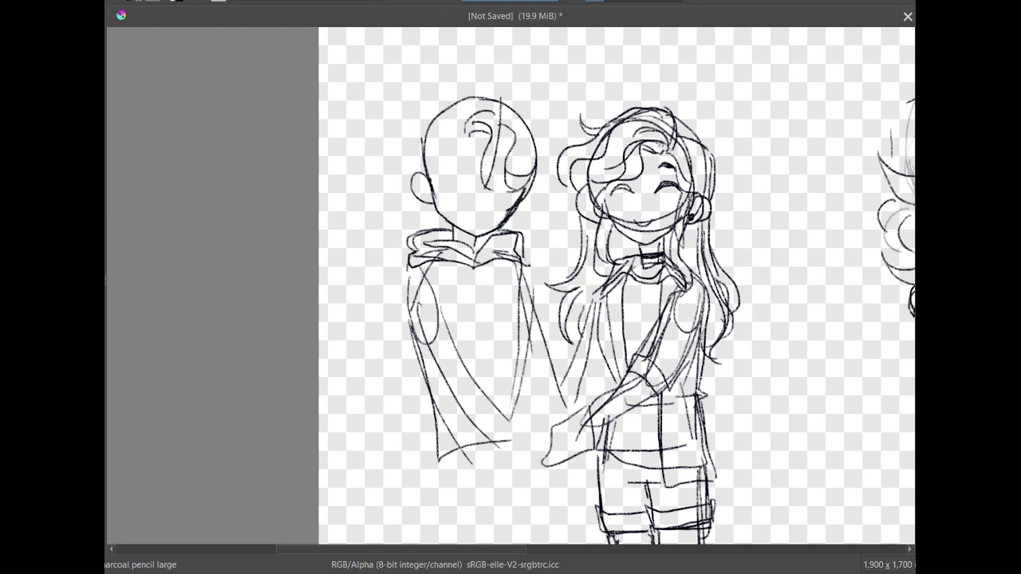
Extend the second figure's front hair lock with a curved lower end and nudge that part slightly into place
mouse_move(484, 150)
left_mouse_down()
mouse_move(500, 213)
mouse_move(526, 218)
left_mouse_up()
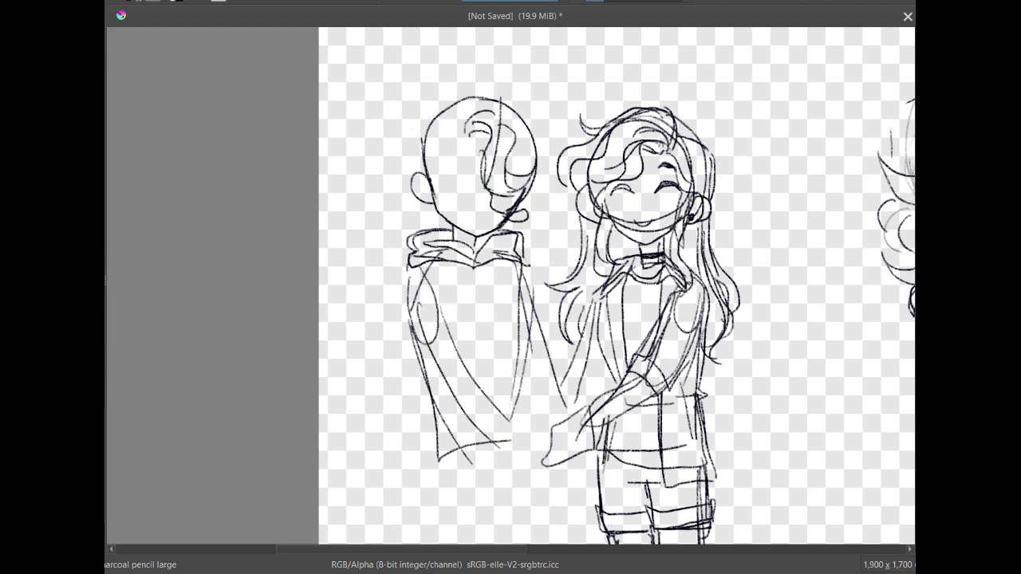
key("ctrl+z")
mouse_move(469, 169)
left_mouse_down()
mouse_move(540, 154)
mouse_move(543, 170)
mouse_move(532, 192)
mouse_move(500, 209)
mouse_move(492, 167)
left_mouse_up()
key("t")
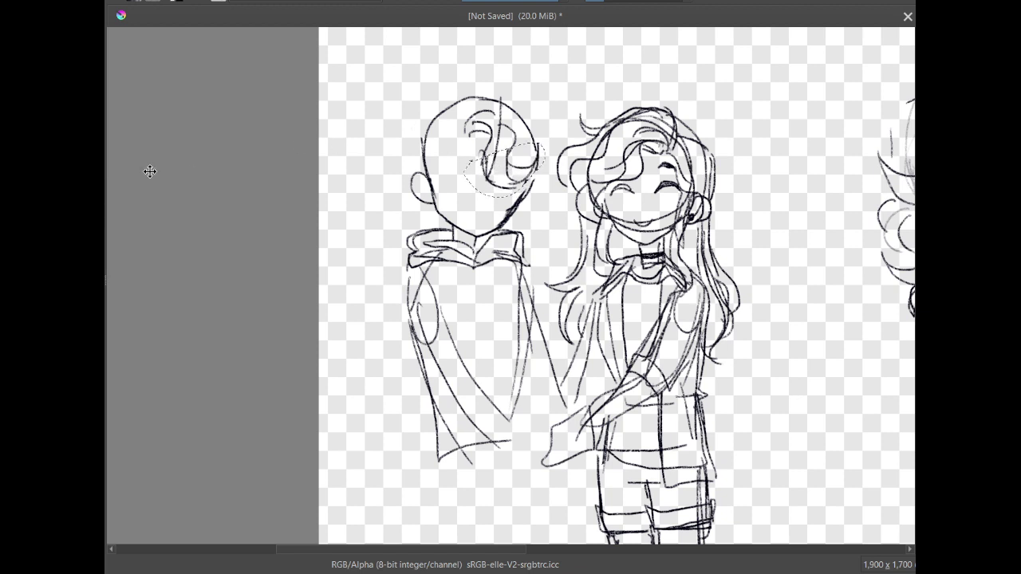
left_click(106, 177)
left_click(194, 182)
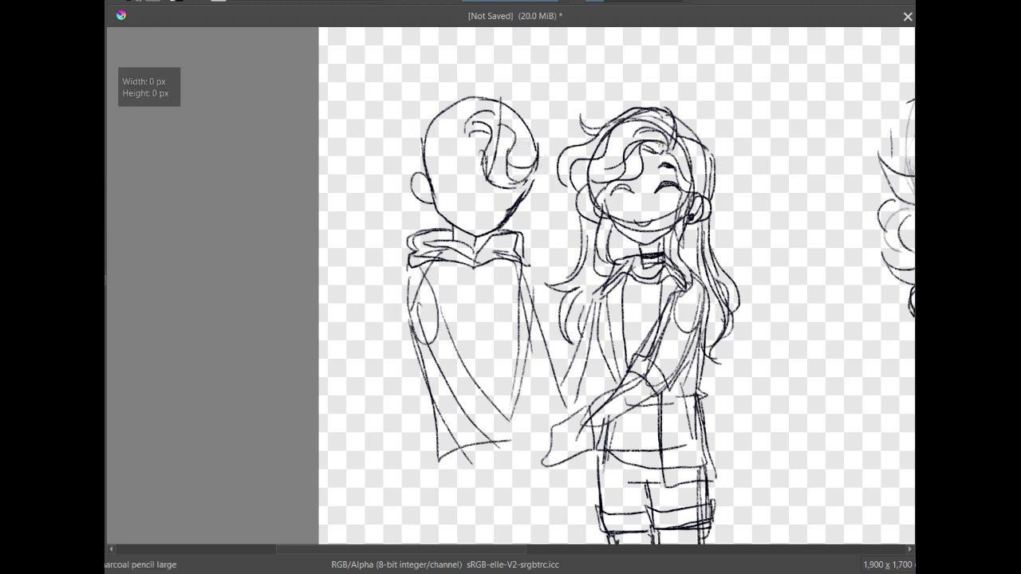
Erase the head outline around the front lock, sharpen its outer tip and add curls beside the right-hand jaw
left_click(394, 1)
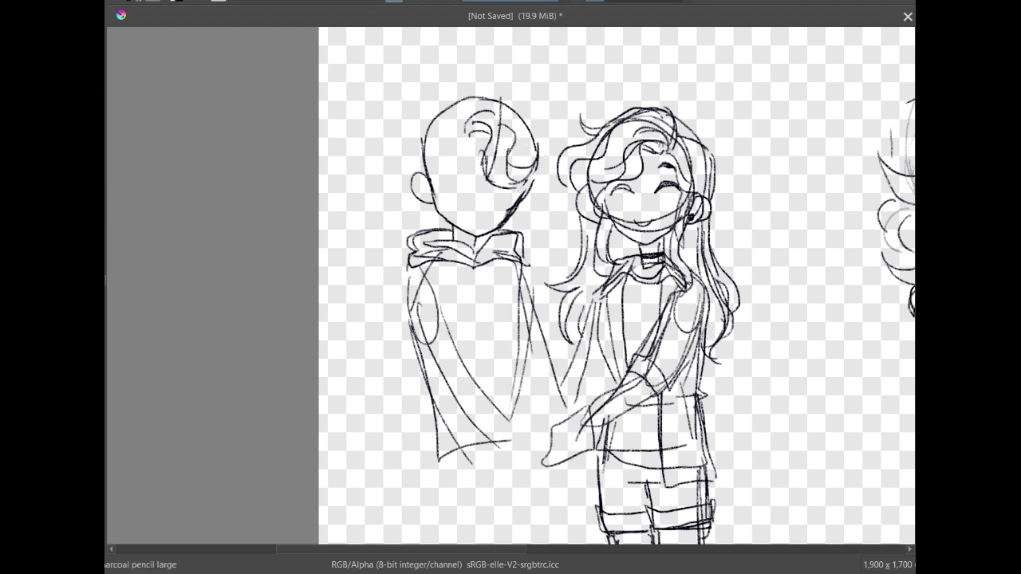
left_click(414, 1)
mouse_move(540, 148)
left_mouse_down()
mouse_move(528, 157)
mouse_move(532, 171)
mouse_move(523, 157)
mouse_move(531, 170)
mouse_move(542, 157)
left_mouse_up()
key("e")
mouse_move(495, 190)
left_mouse_down()
mouse_move(516, 209)
mouse_move(503, 217)
mouse_move(504, 196)
mouse_move(516, 204)
left_mouse_up()
key("ctrl+z")
key("ctrl+z")
mouse_move(492, 206)
left_mouse_down()
mouse_move(505, 218)
mouse_move(518, 210)
left_mouse_up()
key("ctrl+z")
key("ctrl+z")
left_click_drag(496, 213, 530, 214)
Sketch a curl at the crown, a left-hand fringe and outward flicks down past the second figure's ear
mouse_move(467, 91)
left_mouse_down()
mouse_move(451, 134)
mouse_move(512, 185)
left_mouse_up()
left_click_drag(452, 140, 429, 171)
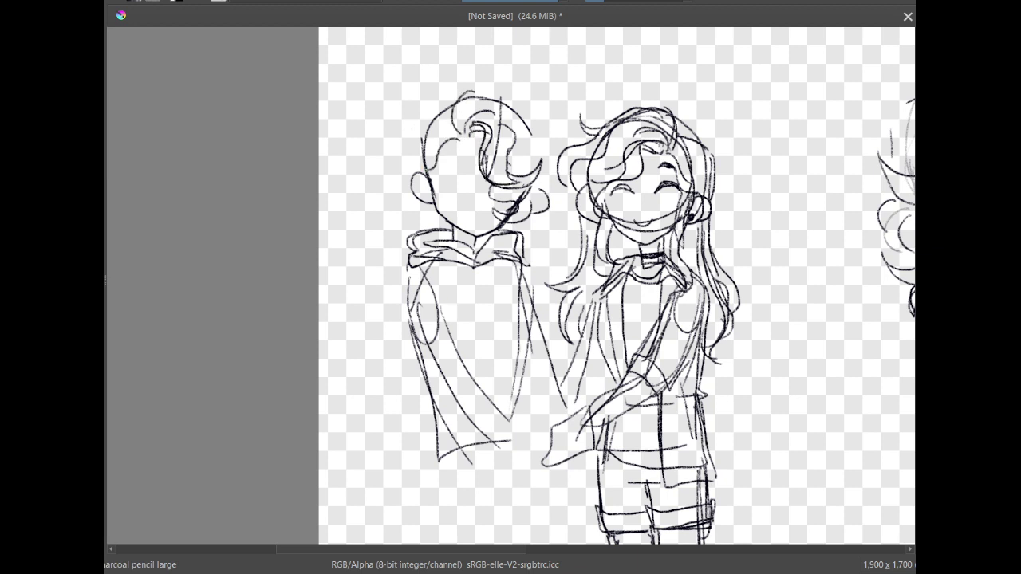
mouse_move(460, 140)
left_mouse_down()
mouse_move(436, 173)
mouse_move(397, 140)
left_mouse_up()
mouse_move(399, 138)
left_mouse_down()
mouse_move(402, 167)
mouse_move(456, 189)
mouse_move(453, 211)
mouse_move(423, 184)
mouse_move(451, 213)
left_mouse_up()
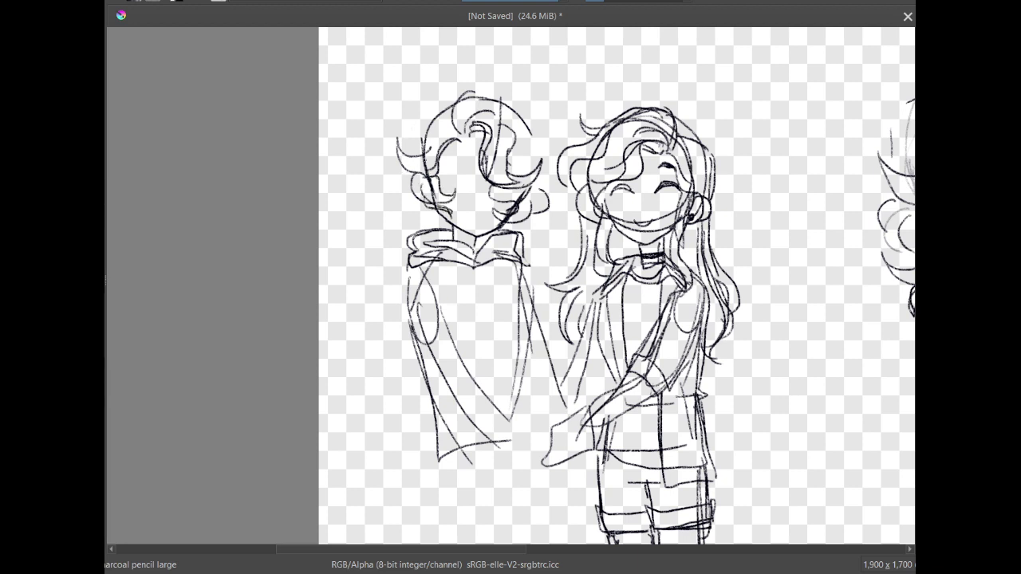
Add small curls to the outer left-hand hair and a second curved strand to the fringe
left_click_drag(426, 160, 398, 179)
mouse_move(399, 182)
left_mouse_down()
mouse_move(423, 175)
mouse_move(408, 149)
mouse_move(416, 176)
mouse_move(403, 190)
left_mouse_up()
key("ctrl+z")
key("ctrl+z")
left_click_drag(402, 191, 419, 177)
mouse_move(470, 153)
left_mouse_down()
mouse_move(452, 162)
mouse_move(476, 159)
mouse_move(446, 158)
mouse_move(478, 158)
left_mouse_up()
key("ctrl+z")
key("ctrl+z")
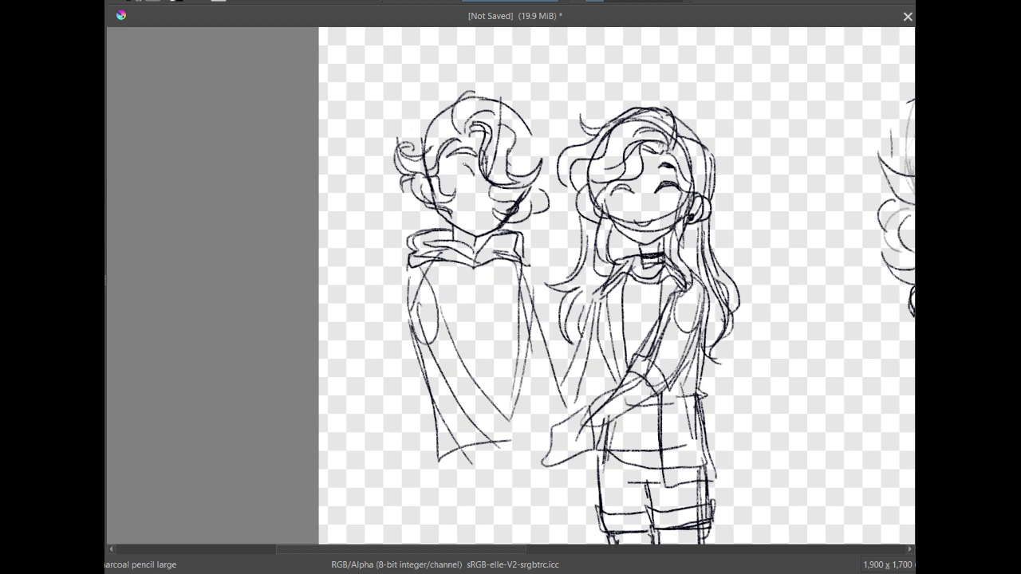
Sketch the second figure's round eye, nose and mouth, and add a curl just above the left-hand collar
mouse_move(438, 172)
left_mouse_down()
mouse_move(480, 179)
mouse_move(467, 161)
mouse_move(450, 180)
left_mouse_up()
left_click_drag(451, 178, 469, 171)
key("ctrl+z")
left_click_drag(408, 203, 399, 233)
Sketch a loose short sleeve with a cuff and ruffled outer edge over the second figure's left-hand arm
left_click_drag(409, 270, 417, 358)
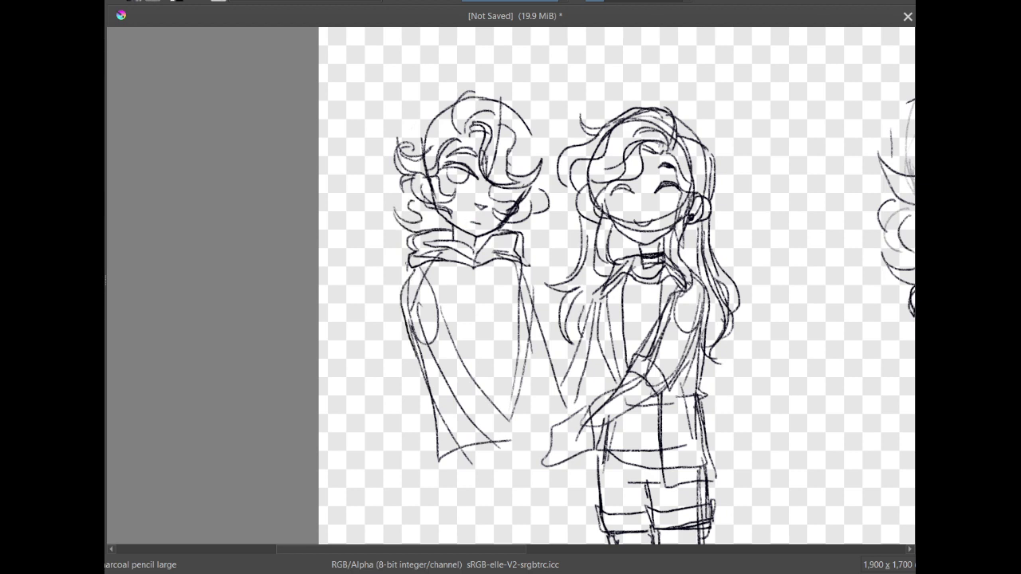
mouse_move(447, 297)
left_mouse_down()
mouse_move(415, 276)
mouse_move(397, 297)
mouse_move(405, 351)
mouse_move(430, 394)
mouse_move(458, 359)
left_mouse_up()
left_click_drag(458, 365, 477, 343)
mouse_move(399, 338)
left_mouse_down()
mouse_move(410, 386)
mouse_move(435, 394)
mouse_move(470, 361)
mouse_move(438, 296)
mouse_move(397, 338)
left_mouse_up()
key("ctrl+z")
left_click_drag(416, 268, 400, 304)
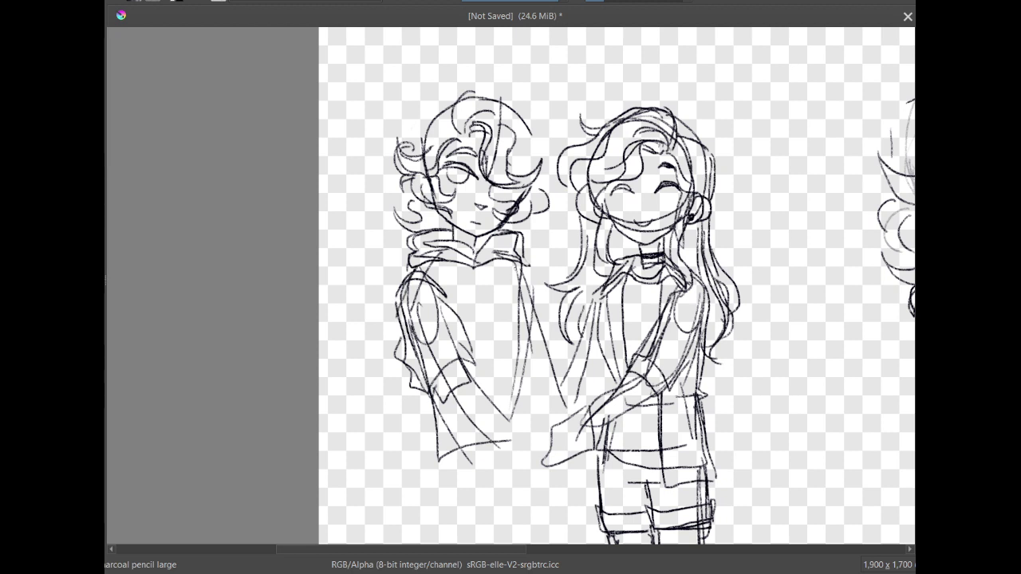
Reinforce the second figure's right-hand shoulder line and erase part of the eye outline
left_click_drag(520, 265, 536, 305)
key("e")
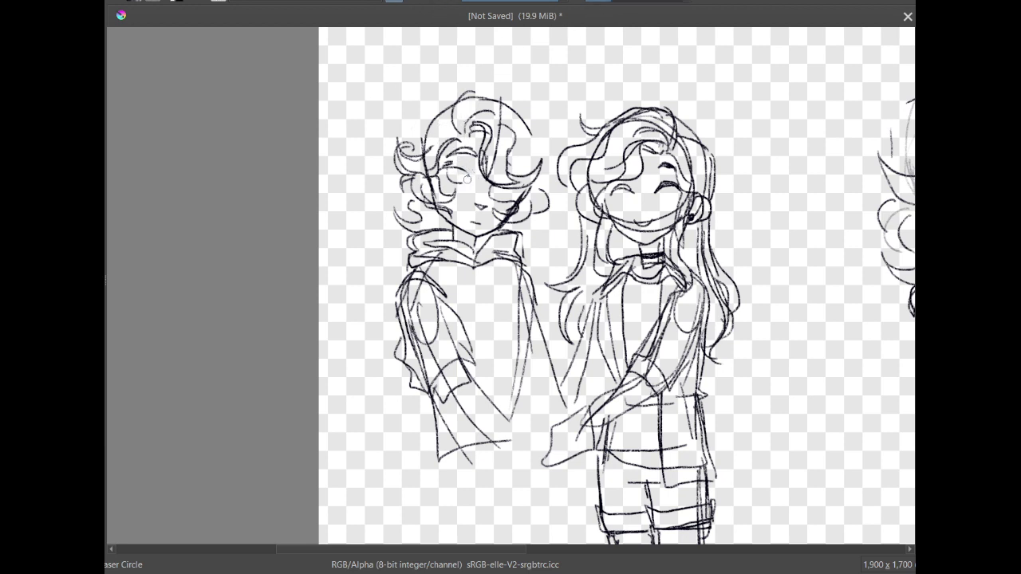
key("e")
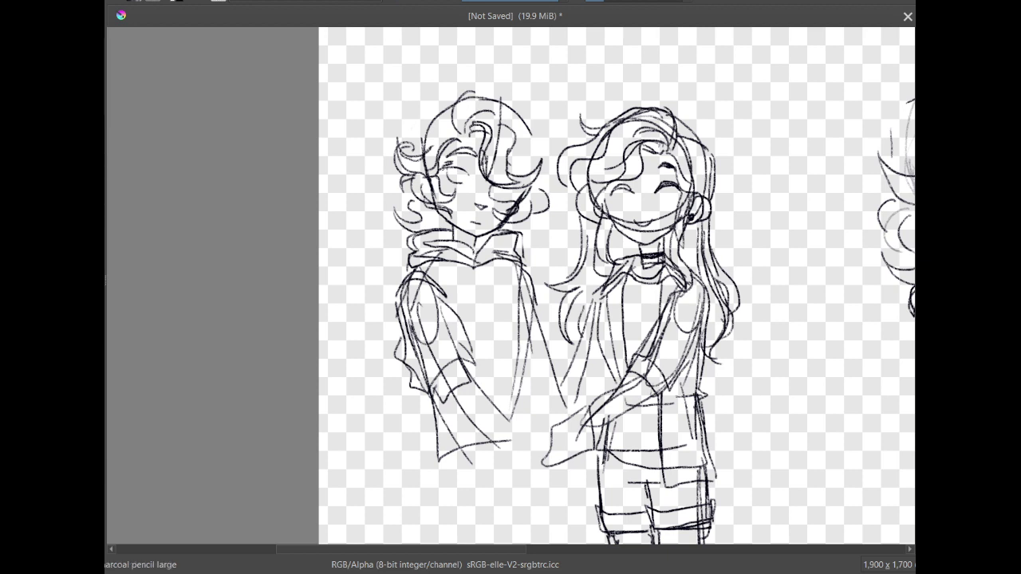
Outline the second figure's visible eye and add curls to both sides of the hair and beside the collar
left_click_drag(453, 170, 474, 179)
mouse_move(401, 176)
left_mouse_down()
mouse_move(382, 175)
mouse_move(411, 210)
left_mouse_up()
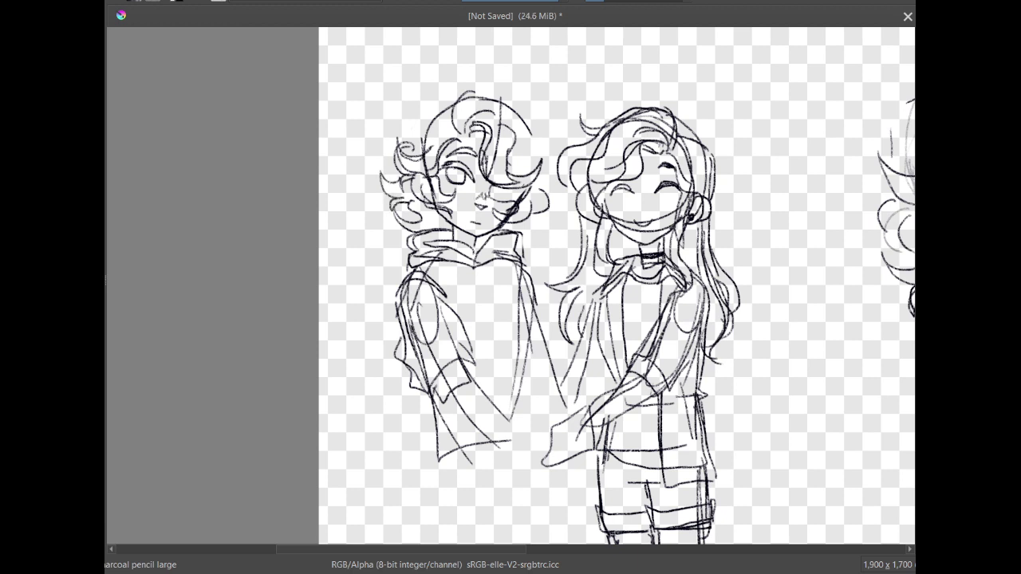
left_click_drag(544, 214, 512, 226)
mouse_move(436, 231)
left_mouse_down()
mouse_move(424, 251)
mouse_move(464, 233)
mouse_move(432, 243)
mouse_move(444, 236)
left_mouse_up()
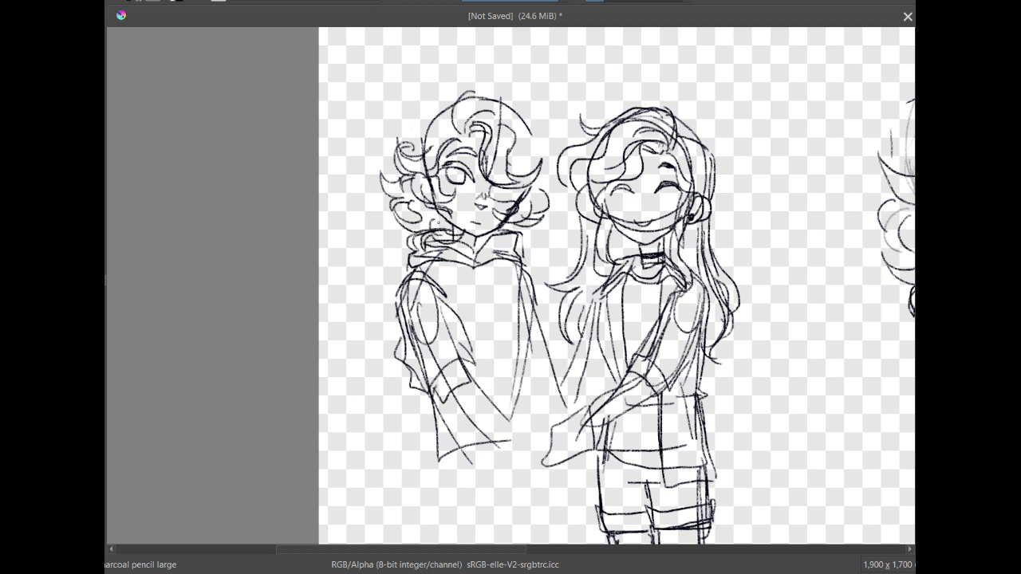
Sketch two wavy drawstrings hanging from the second figure's hood collar down the chest
left_click_drag(464, 269, 474, 336)
key("ctrl+z")
left_click_drag(467, 264, 476, 339)
left_click_drag(490, 263, 482, 316)
left_click_drag(494, 261, 481, 323)
key("ctrl+z")
key("ctrl+z")
left_click_drag(484, 265, 485, 311)
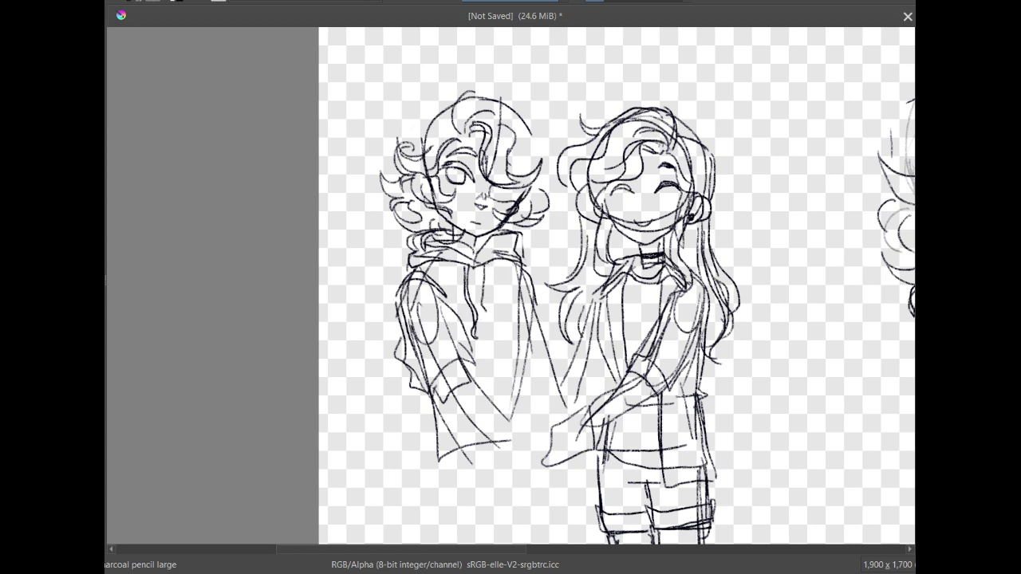
left_click_drag(488, 264, 482, 325)
Select the lower part of the second figure's left-hand sleeve, shift it down slightly, and rework its outer edge
left_click_drag(432, 396, 448, 417)
mouse_move(388, 333)
left_mouse_down()
mouse_move(445, 343)
mouse_move(453, 320)
mouse_move(435, 295)
mouse_move(464, 318)
mouse_move(485, 371)
mouse_move(370, 377)
mouse_move(360, 343)
left_mouse_up()
key("t")
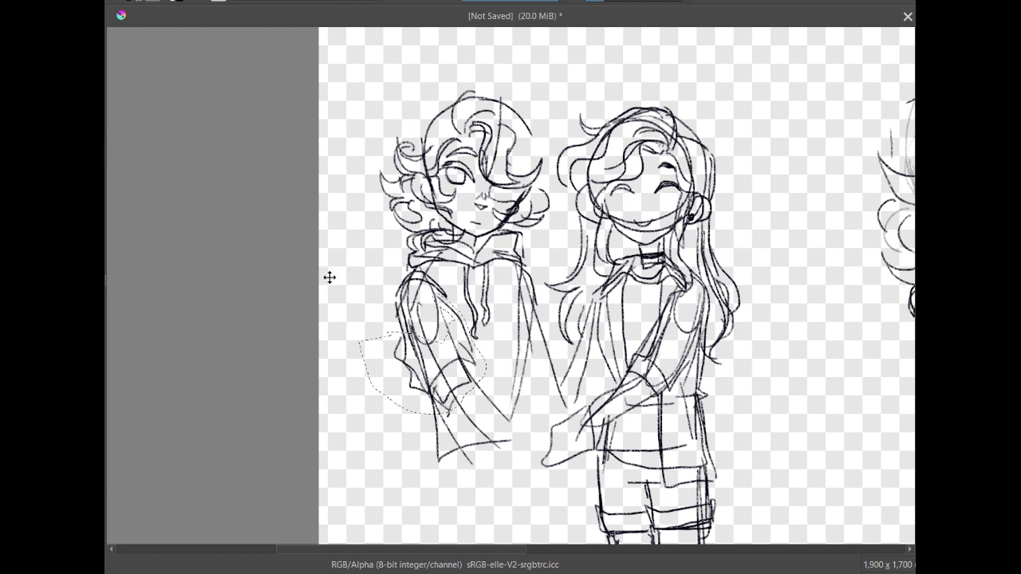
left_click_drag(433, 372, 440, 389)
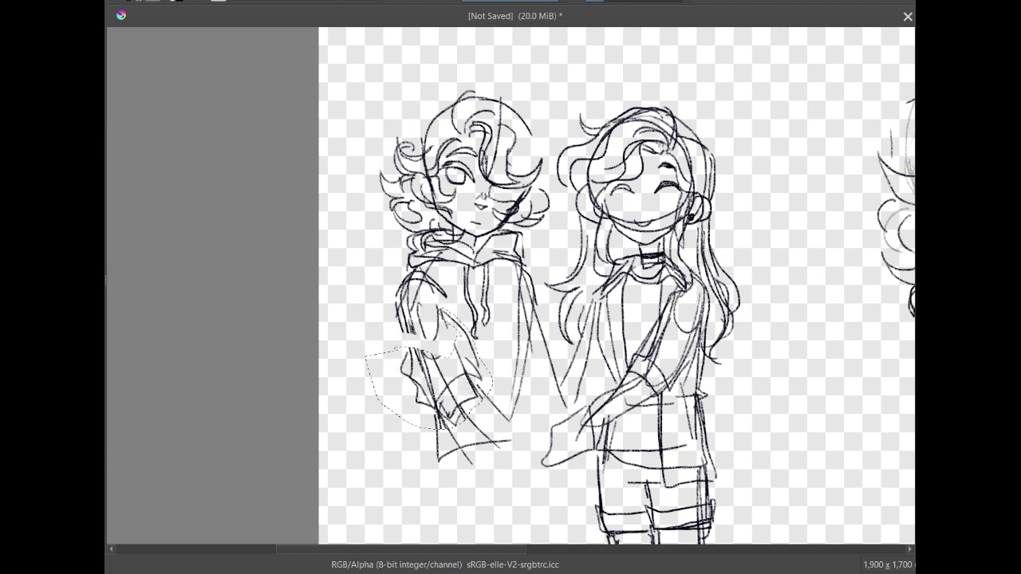
left_click(127, 147)
left_click_drag(401, 322, 415, 370)
Switch to Spotify to look at the playing playlist, and return to the drawing
mouse_move(493, 571)
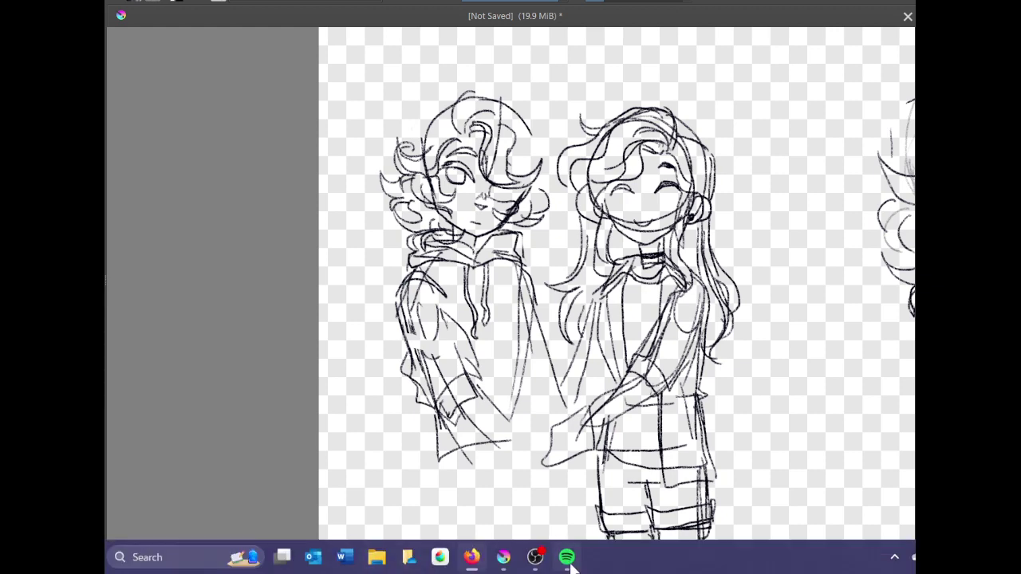
left_click(568, 560)
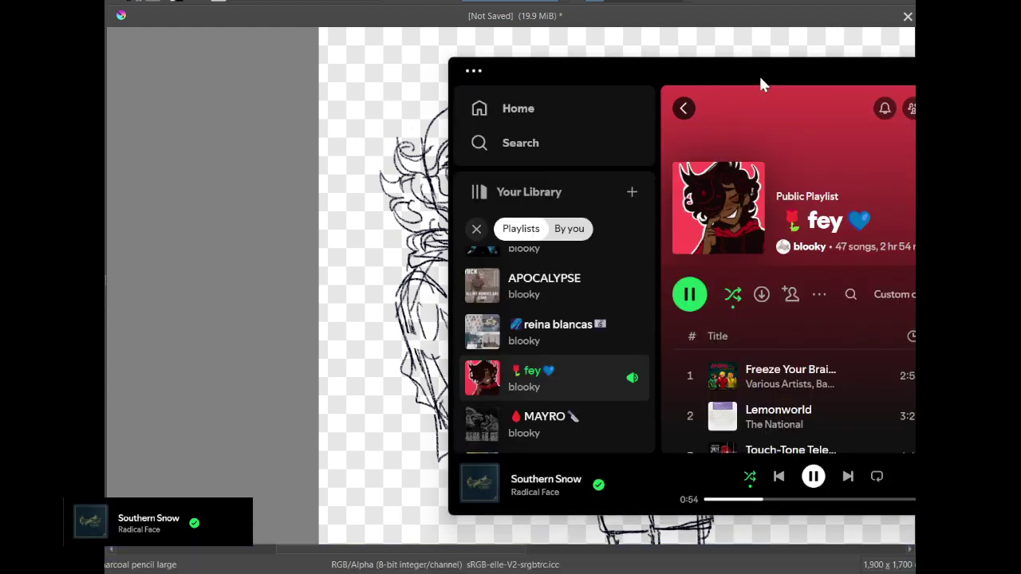
left_click(875, 30)
mouse_move(105, 136)
left_mouse_down()
mouse_move(114, 136)
mouse_move(104, 127)
left_mouse_up()
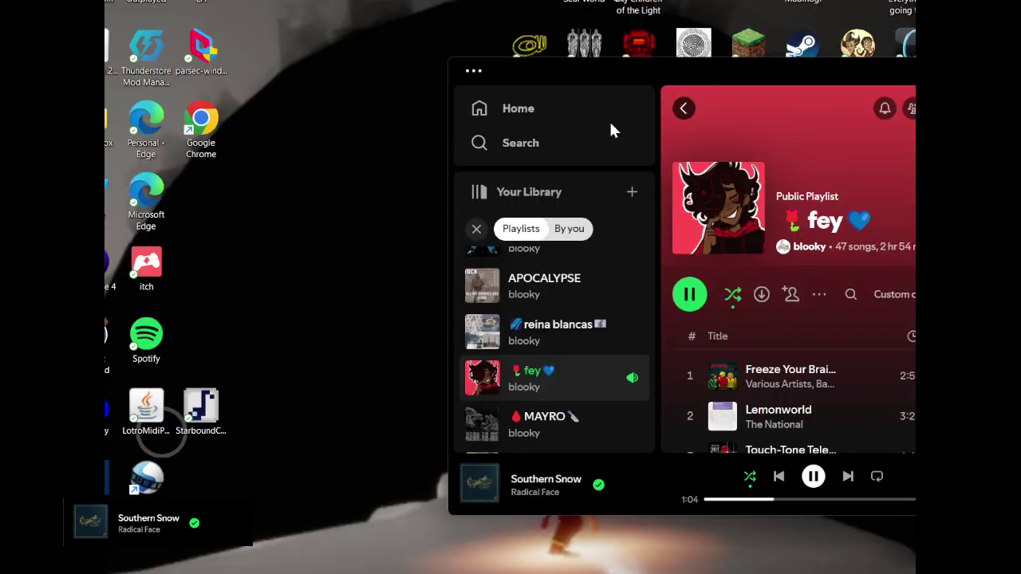
left_click_drag(8, 48, 399, 2)
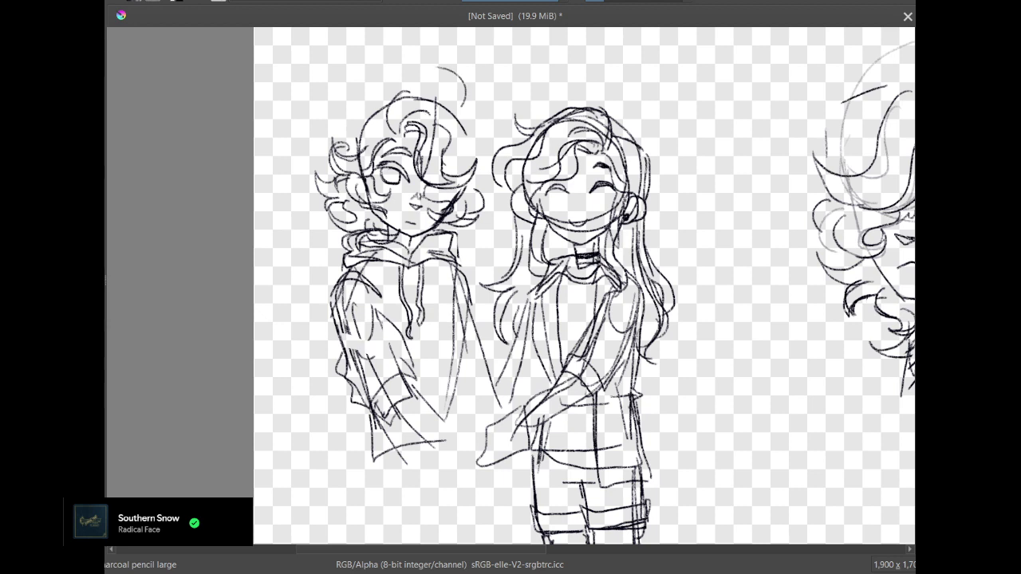
Add flyaway curls around the crown of the second figure's hair and reinforce the right-hand collar and shoulder
mouse_move(375, 120)
left_mouse_down()
mouse_move(381, 80)
mouse_move(349, 124)
left_mouse_up()
mouse_move(410, 88)
left_mouse_down()
mouse_move(469, 116)
mouse_move(485, 101)
mouse_move(478, 186)
left_mouse_up()
mouse_move(448, 223)
left_mouse_down()
mouse_move(459, 248)
mouse_move(412, 242)
mouse_move(474, 300)
left_mouse_up()
left_click_drag(448, 262, 474, 297)
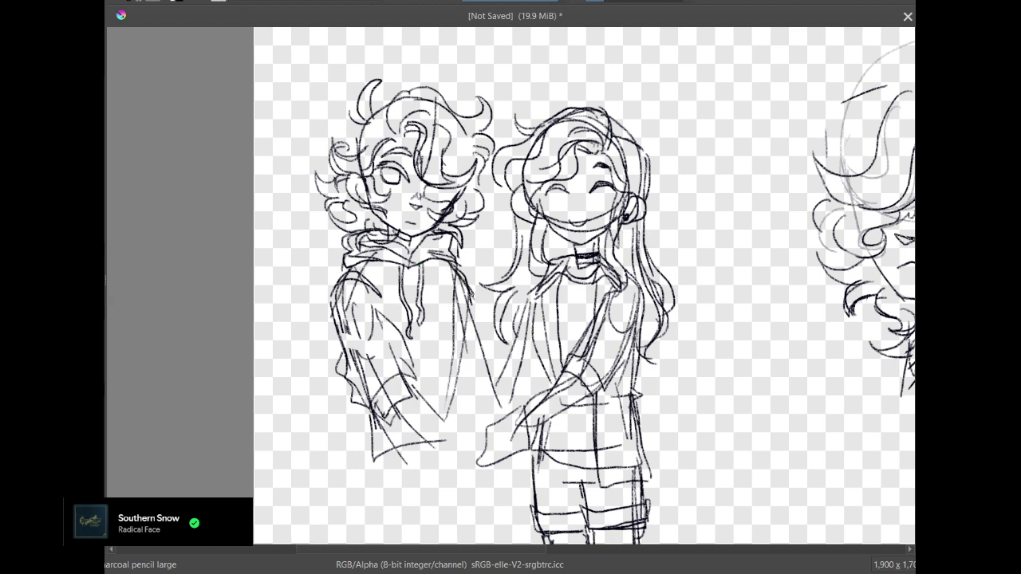
Strengthen the second figure's left-hand shoulder line and redraw the right-hand side of the torso
left_click_drag(355, 263, 338, 299)
mouse_move(429, 231)
left_mouse_down()
mouse_move(471, 312)
mouse_move(445, 367)
left_mouse_up()
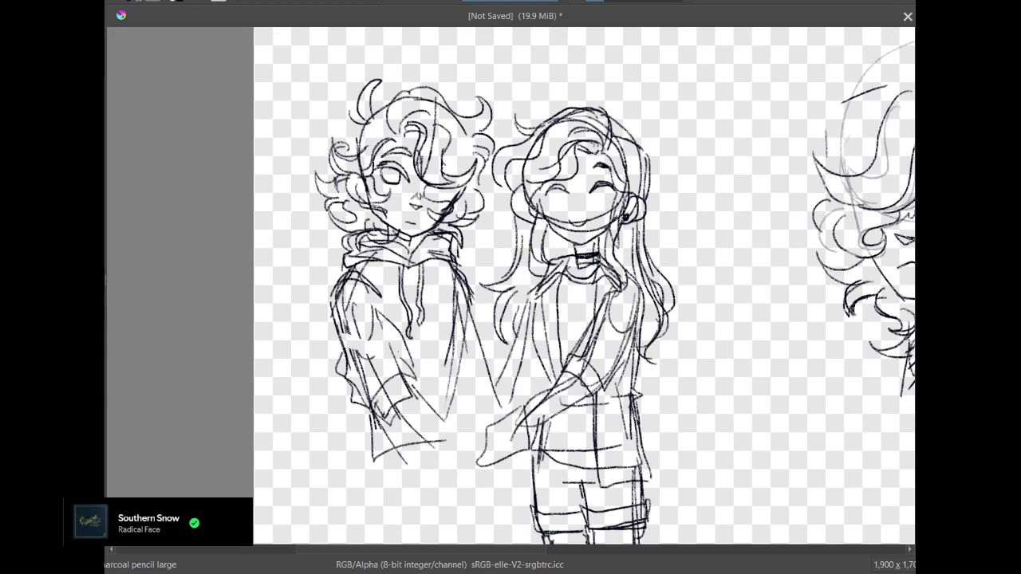
key("ctrl+z")
mouse_move(458, 281)
left_mouse_down()
mouse_move(450, 368)
mouse_move(465, 388)
left_mouse_up()
Rough in the lower edge of the second figure's hoodie and try lines for the forearms
mouse_move(459, 352)
left_mouse_down()
mouse_move(467, 405)
mouse_move(401, 252)
mouse_move(484, 201)
mouse_move(508, 269)
left_mouse_up()
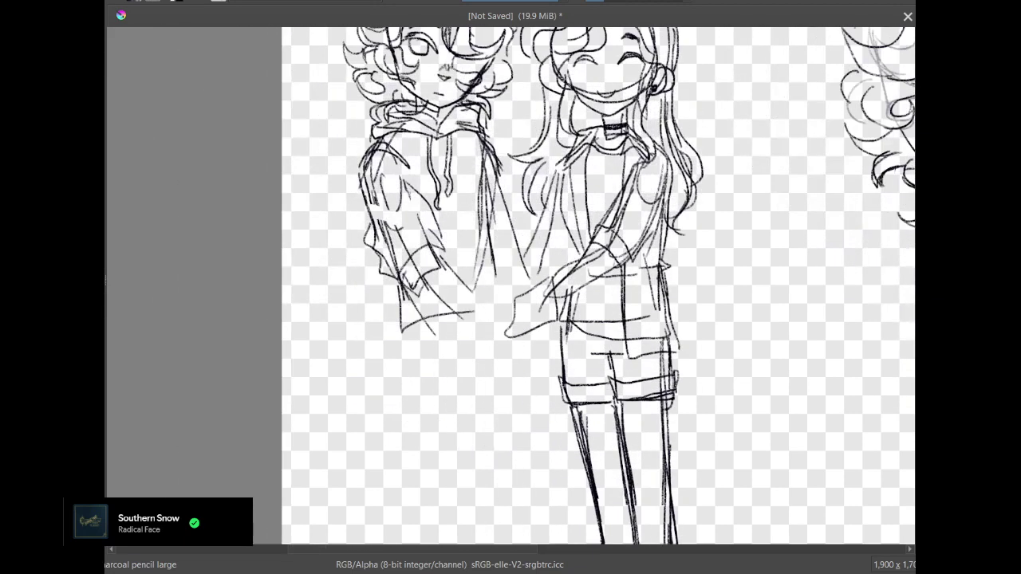
key("ctrl+minus")
key("ctrl+minus")
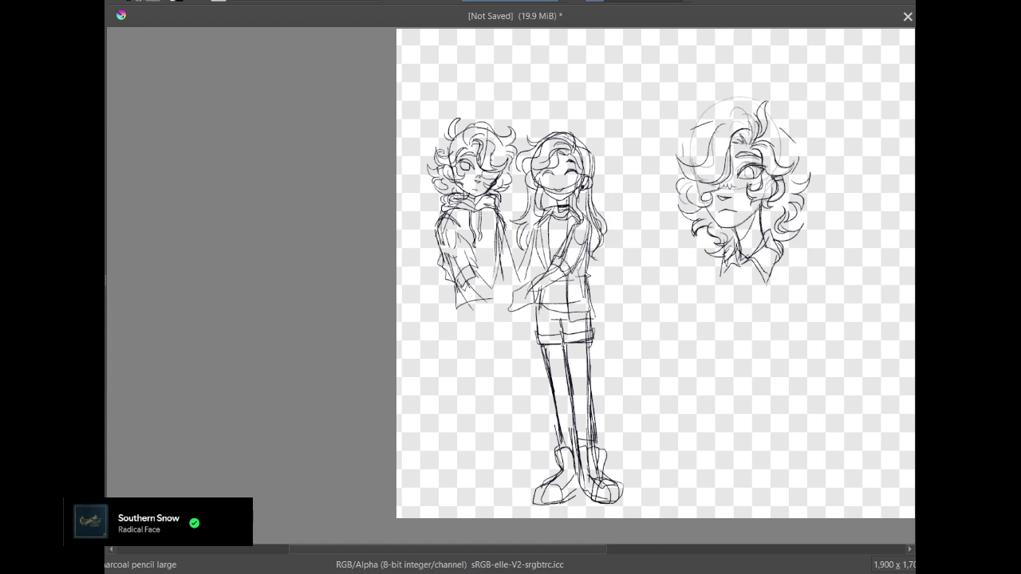
mouse_move(447, 285)
left_mouse_down()
mouse_move(456, 315)
mouse_move(482, 314)
left_mouse_up()
mouse_move(500, 252)
left_mouse_down()
mouse_move(505, 303)
mouse_move(451, 306)
mouse_move(513, 311)
left_mouse_up()
key("ctrl+z")
mouse_move(474, 277)
left_mouse_down()
mouse_move(532, 306)
mouse_move(500, 303)
left_mouse_up()
key("ctrl+z")
key("ctrl+z")
Rework the second figure's left-hand cuff and sketch a short cuffed sleeve on the right-hand arm
left_click_drag(465, 248, 482, 275)
left_click_drag(481, 273, 461, 284)
left_click_drag(505, 230, 518, 271)
left_click_drag(516, 265, 502, 269)
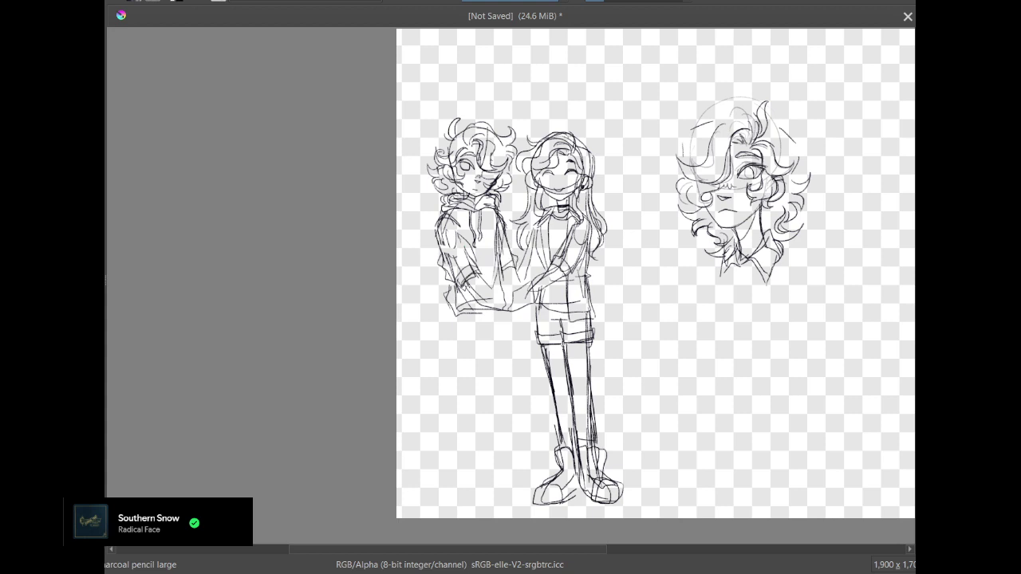
Draw the hoodie's bottom band, the outer line of the second figure's left-hand trouser leg, and a rounded shoe toe
mouse_move(456, 314)
left_mouse_down()
mouse_move(496, 319)
mouse_move(456, 321)
left_mouse_up()
key("ctrl+z")
mouse_move(455, 317)
left_mouse_down()
mouse_move(509, 321)
mouse_move(479, 435)
left_mouse_up()
key("ctrl+z")
left_click_drag(461, 325, 464, 452)
key("ctrl+z")
mouse_move(448, 274)
left_mouse_down()
mouse_move(451, 310)
mouse_move(510, 319)
mouse_move(466, 469)
mouse_move(495, 508)
mouse_move(504, 485)
left_mouse_up()
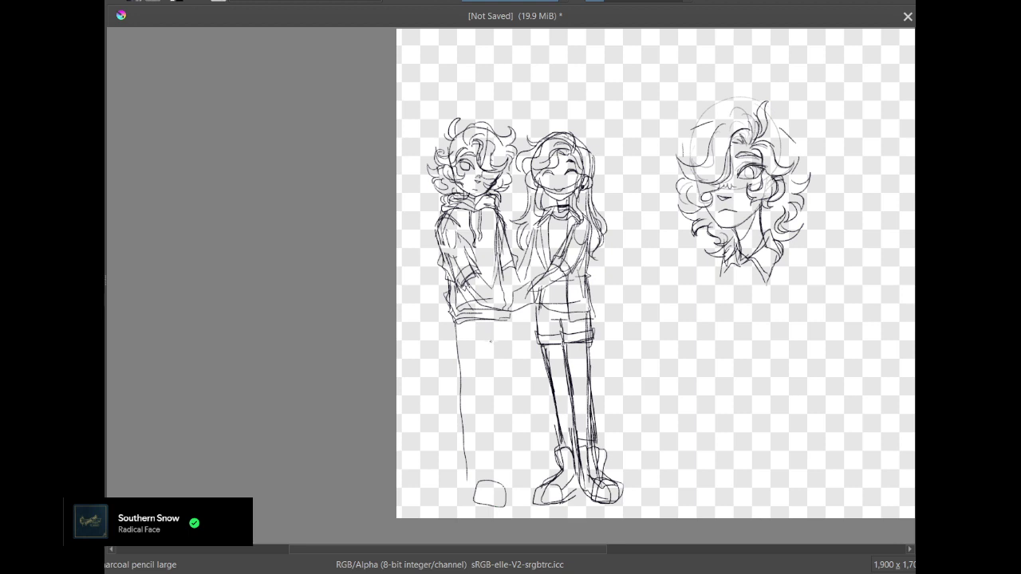
Redraw the outer contours of both straight trouser legs from the hoodie hem down to the ankles
left_click_drag(505, 326, 498, 453)
key("ctrl+z")
left_click_drag(460, 328, 466, 495)
key("ctrl+z")
mouse_move(456, 319)
left_mouse_down()
mouse_move(455, 461)
mouse_move(480, 482)
left_mouse_up()
left_click_drag(509, 323, 507, 477)
Sketch the second figure's right-hand shoe and complete the side and sole of the left-hand shoe
mouse_move(507, 390)
left_mouse_down()
mouse_move(511, 488)
mouse_move(527, 492)
left_mouse_up()
mouse_move(512, 476)
left_mouse_down()
mouse_move(527, 490)
mouse_move(511, 506)
mouse_move(524, 493)
mouse_move(517, 477)
left_mouse_up()
key("ctrl+z")
key("ctrl+z")
key("ctrl+z")
left_click_drag(510, 470, 526, 493)
mouse_move(503, 489)
left_mouse_down()
mouse_move(506, 507)
mouse_move(528, 496)
left_mouse_up()
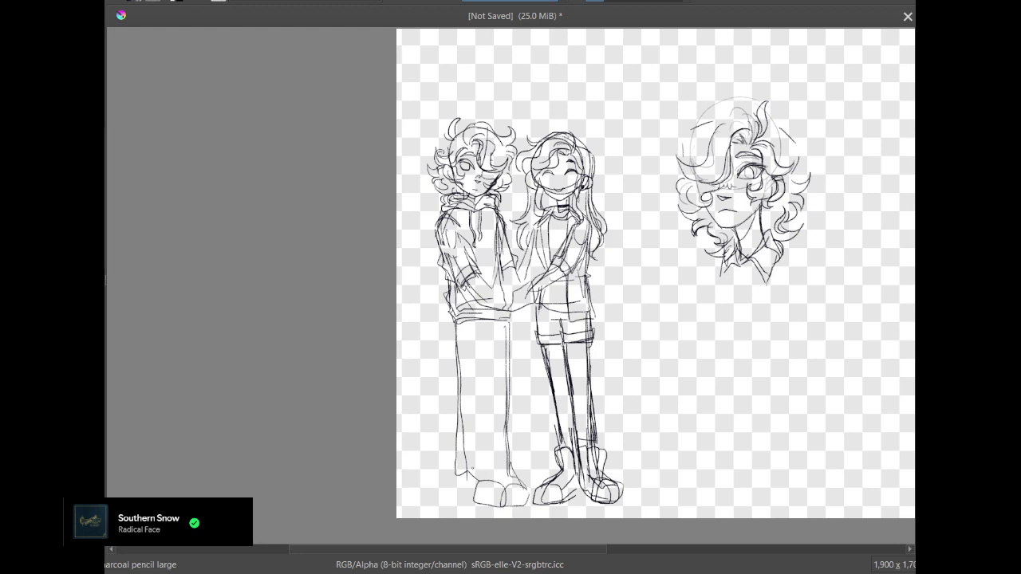
left_click_drag(459, 454, 460, 496)
left_click_drag(459, 491, 472, 504)
Draw the long inner line separating the second figure's two trouser legs
mouse_move(511, 335)
left_mouse_down()
mouse_move(569, 349)
mouse_move(569, 307)
mouse_move(548, 298)
mouse_move(560, 299)
mouse_move(547, 402)
left_mouse_up()
key("ctrl+z")
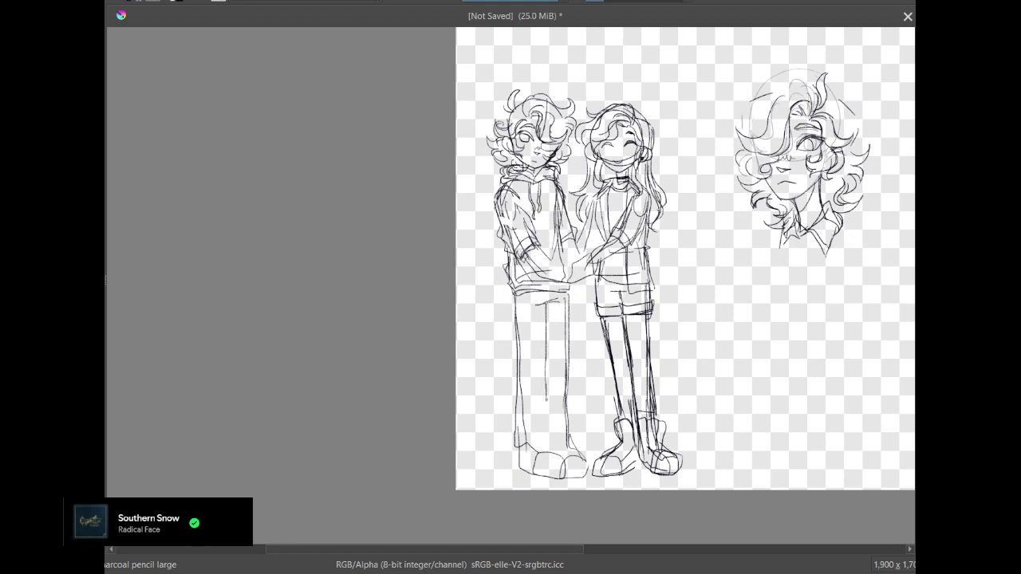
key("ctrl+z")
left_click_drag(548, 303, 545, 429)
left_click_drag(549, 308, 547, 442)
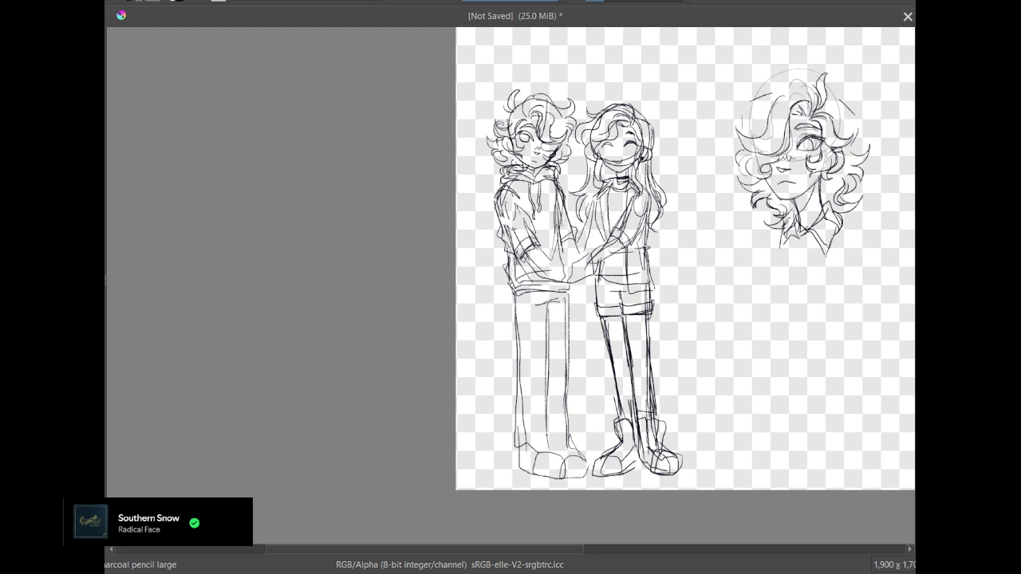
key("ctrl+z")
left_click_drag(545, 303, 547, 408)
key("ctrl+z")
mouse_move(566, 287)
left_mouse_down()
mouse_move(566, 340)
mouse_move(578, 306)
mouse_move(626, 453)
mouse_move(493, 407)
mouse_move(501, 389)
left_mouse_up()
key("ctrl+z")
Save the drawing as a Photoshop image named "dark side of the gym"
key("ctrl+plus")
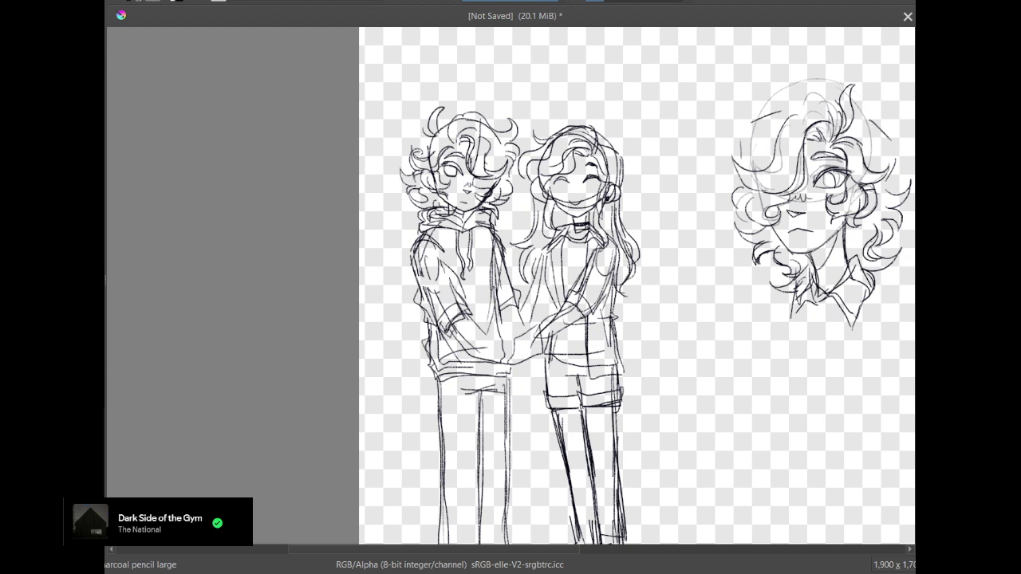
key("alt+f")
left_click(107, 59)
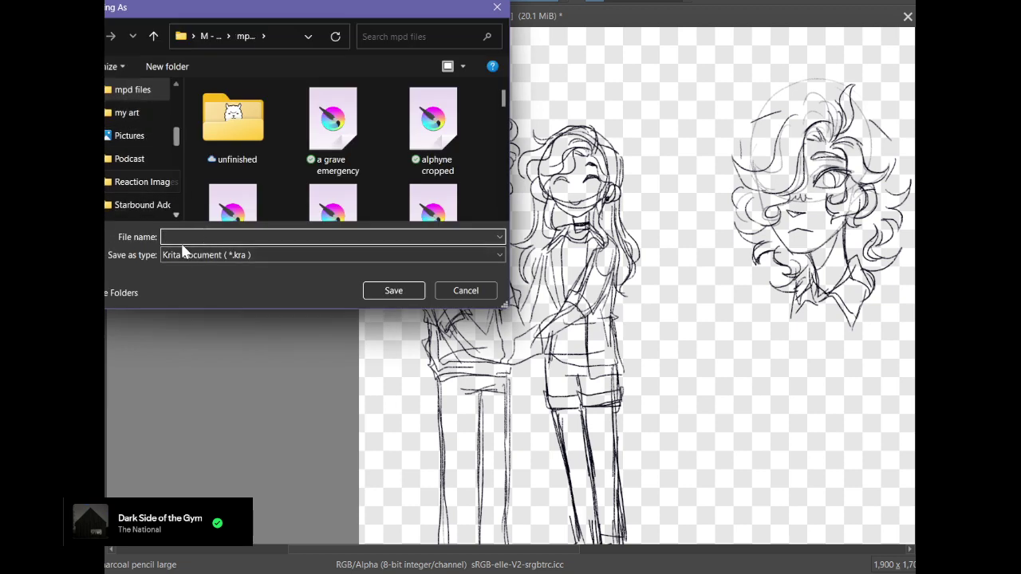
left_click(183, 254)
left_click(200, 165)
left_click(205, 236)
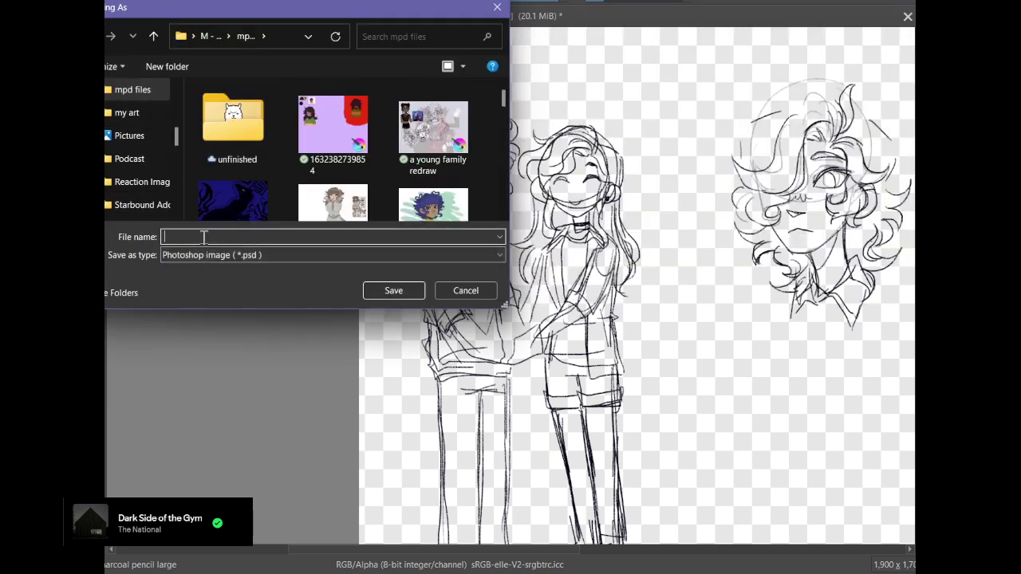
type("dark side of the")
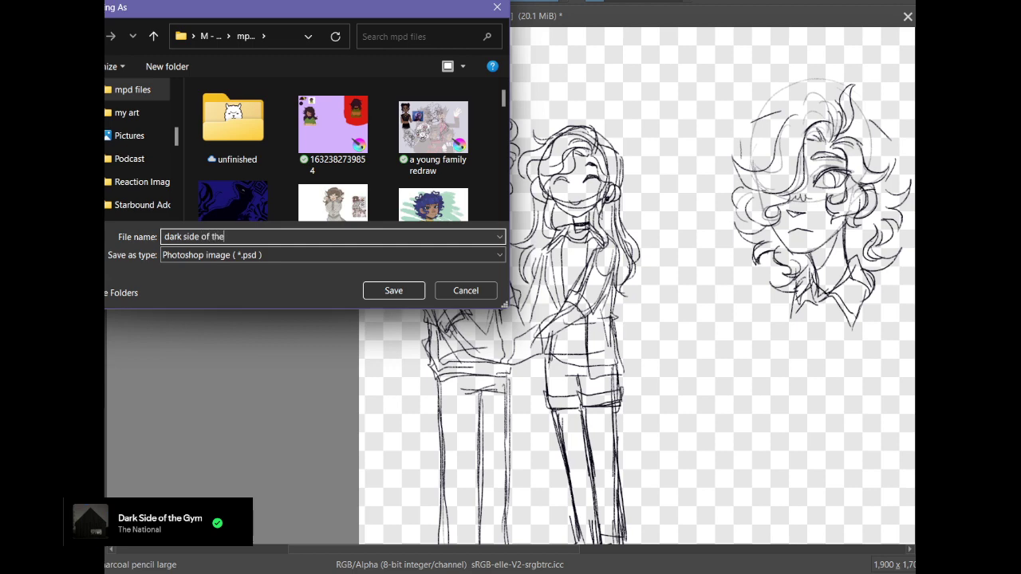
type(" gym")
key("Return")
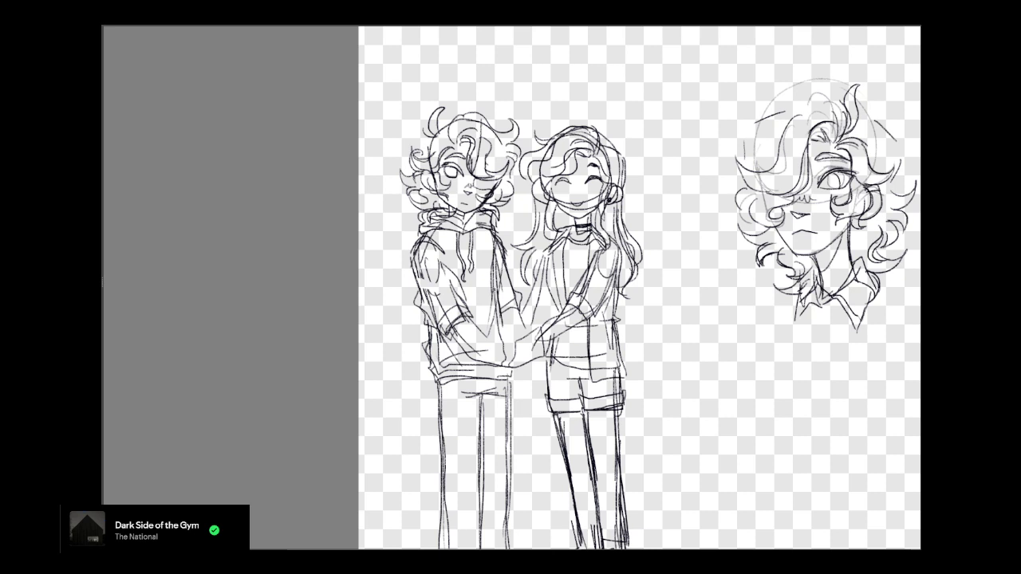
Try out crease and pocket lines across the top of the second figure's trousers
mouse_move(918, 122)
left_mouse_down()
mouse_move(872, 29)
mouse_move(907, 20)
mouse_move(927, 75)
mouse_move(938, 5)
left_mouse_up()
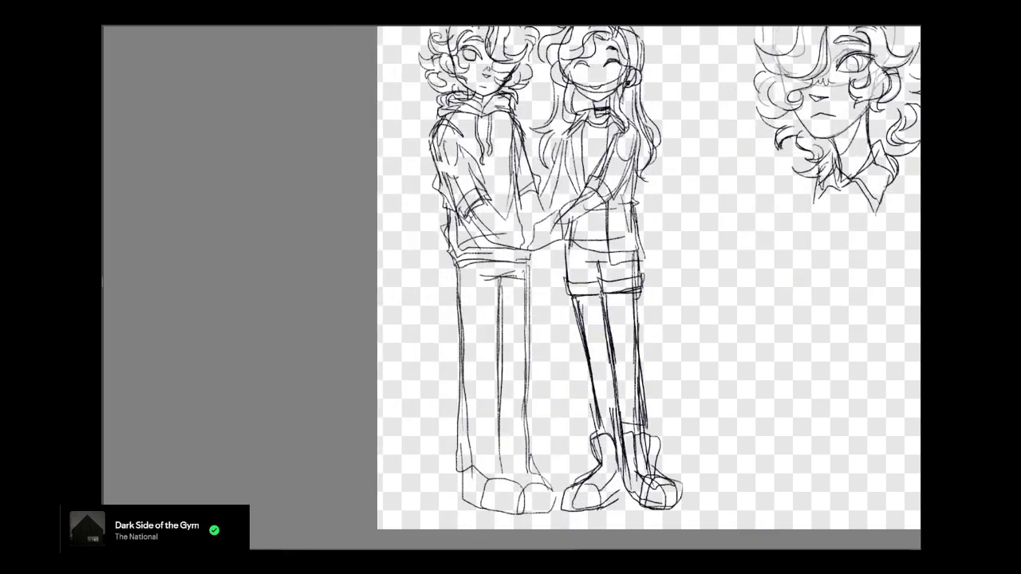
left_click_drag(462, 271, 461, 357)
mouse_move(519, 273)
left_mouse_down()
mouse_move(482, 283)
mouse_move(524, 277)
left_mouse_up()
key("ctrl+z")
key("ctrl+z")
left_click_drag(473, 285, 526, 282)
mouse_move(481, 284)
left_mouse_down()
mouse_move(523, 276)
mouse_move(460, 286)
left_mouse_up()
key("ctrl+z")
key("ctrl+z")
key("ctrl+z")
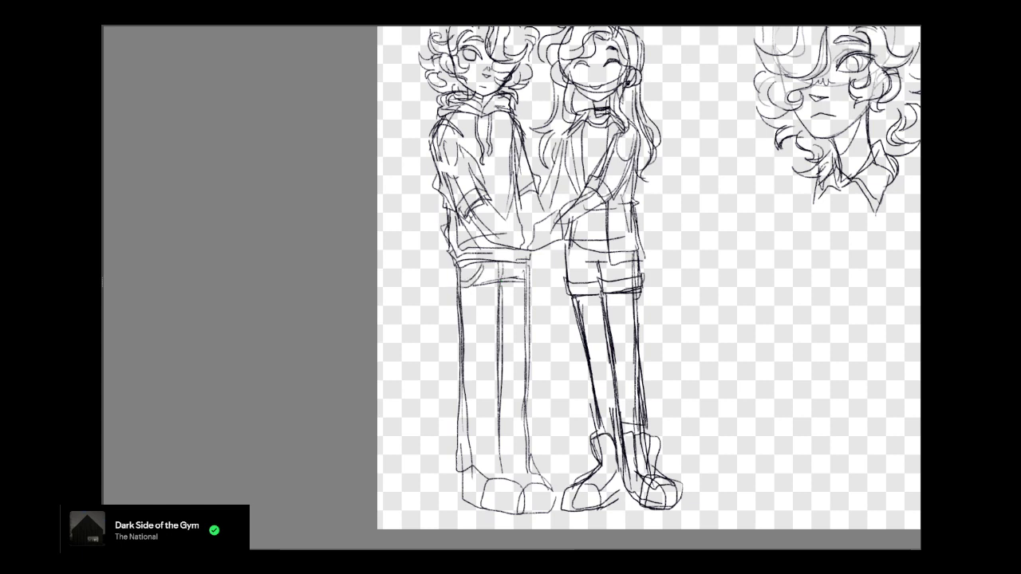
Sketch a small curved pocket below the hoodie hem, with fly and crotch lines on the trousers
key("ctrl+z")
key("ctrl+z")
left_click_drag(460, 265, 522, 284)
key("ctrl+z")
key("ctrl+z")
mouse_move(496, 282)
left_mouse_down()
mouse_move(521, 279)
mouse_move(496, 278)
left_mouse_up()
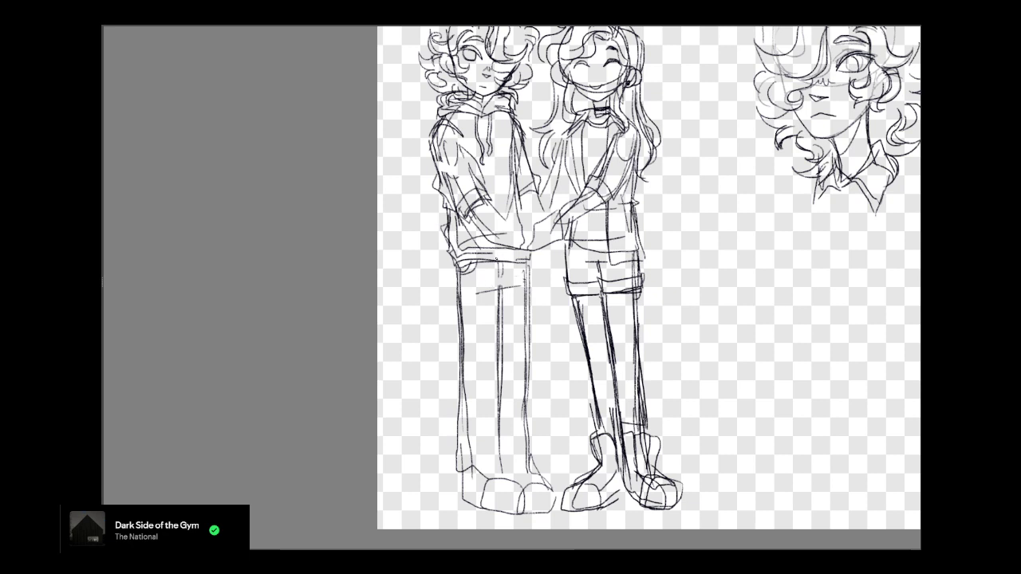
left_click_drag(498, 261, 499, 290)
mouse_move(503, 261)
left_mouse_down()
mouse_move(502, 286)
mouse_move(520, 290)
left_mouse_up()
mouse_move(510, 287)
left_mouse_down()
mouse_move(604, 323)
mouse_move(500, 375)
left_mouse_up()
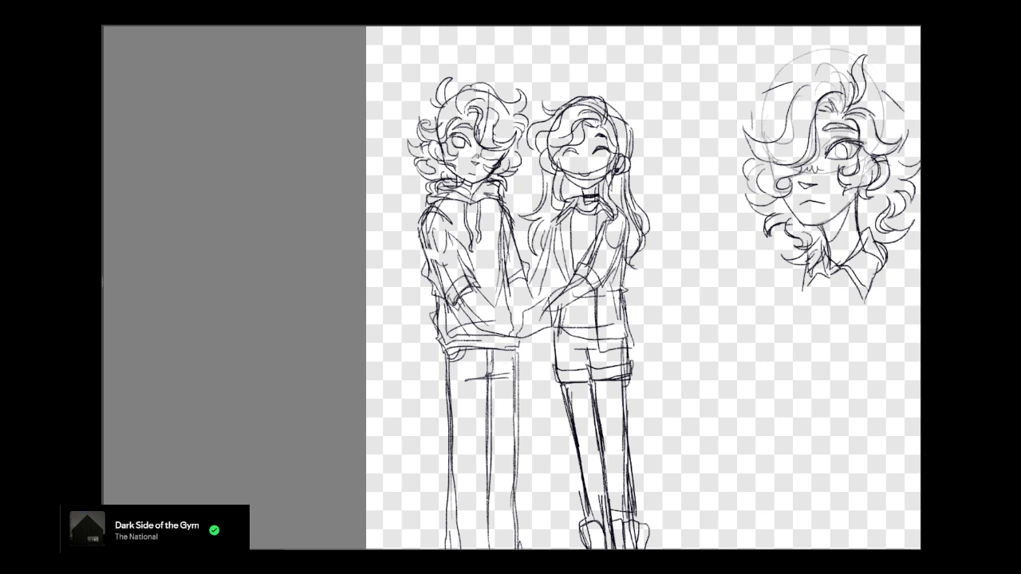
Add flared, wrinkled cuffs at the bottoms of both trouser legs above the shoes
scroll(643, 287, "down", 5)
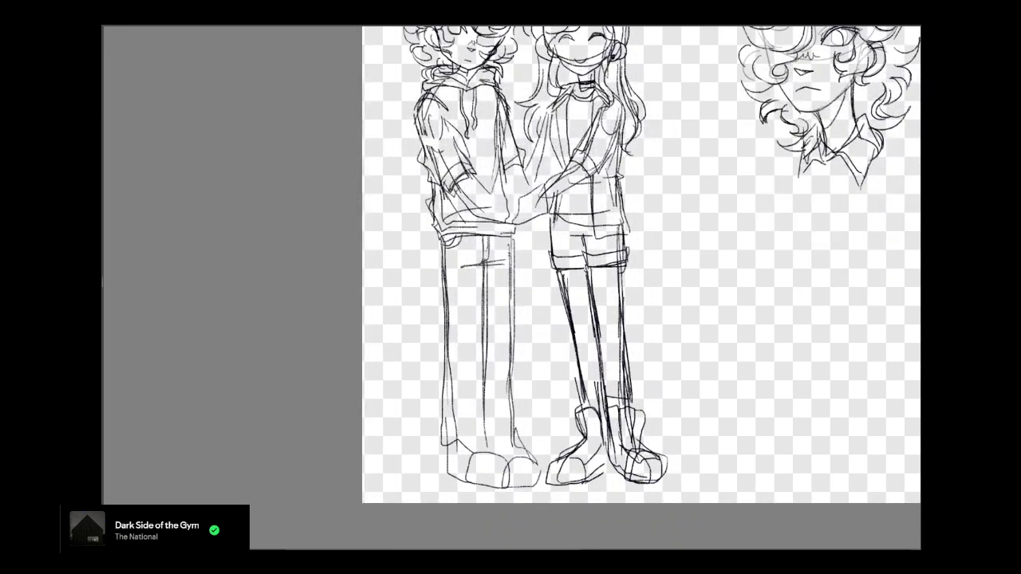
mouse_move(442, 453)
left_mouse_down()
mouse_move(490, 439)
mouse_move(487, 424)
left_mouse_up()
mouse_move(487, 425)
left_mouse_down()
mouse_move(449, 431)
mouse_move(435, 460)
mouse_move(455, 462)
left_mouse_up()
left_click_drag(456, 448, 492, 440)
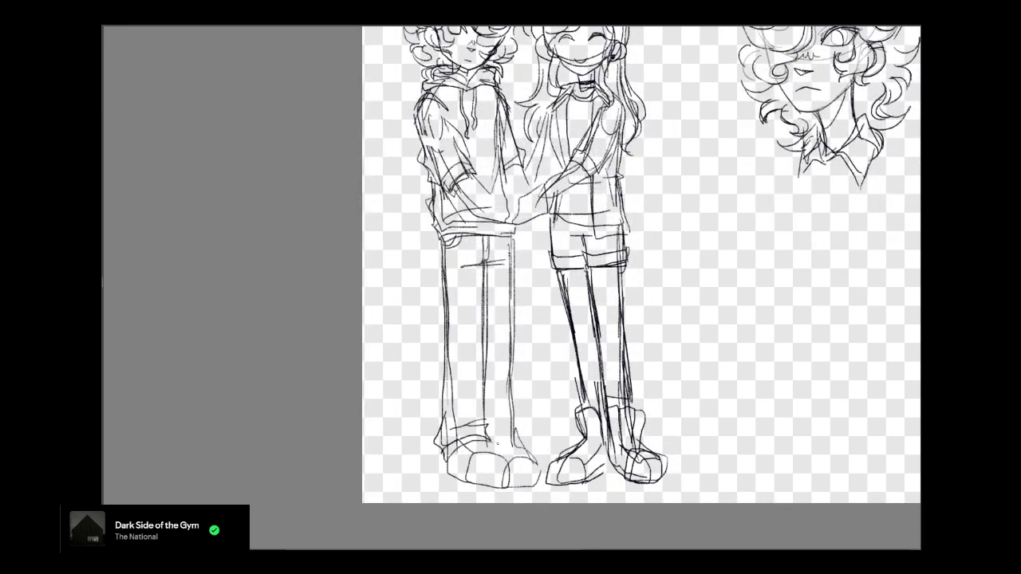
key("ctrl+z")
mouse_move(445, 399)
left_mouse_down()
mouse_move(436, 433)
mouse_move(456, 462)
left_mouse_up()
mouse_move(513, 369)
left_mouse_down()
mouse_move(513, 443)
mouse_move(515, 434)
mouse_move(522, 449)
left_mouse_up()
mouse_move(489, 444)
left_mouse_down()
mouse_move(523, 445)
mouse_move(510, 422)
mouse_move(510, 437)
left_mouse_up()
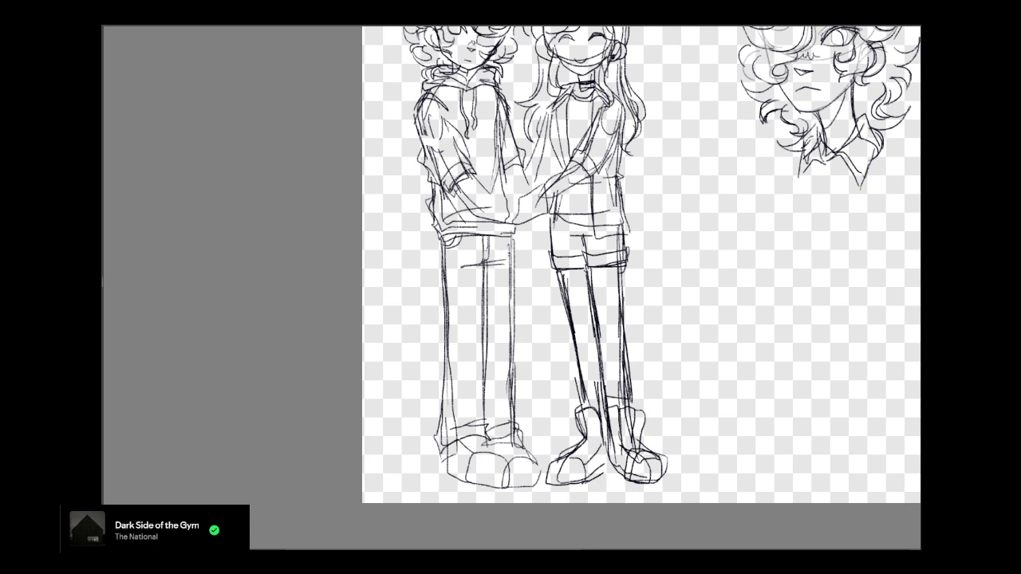
Try several short fabric folds at the knee of the second figure's left-hand trouser leg
mouse_move(445, 281)
left_mouse_down()
mouse_move(443, 358)
mouse_move(460, 351)
left_mouse_up()
key("ctrl+z")
key("ctrl+z")
mouse_move(445, 282)
left_mouse_down()
mouse_move(445, 355)
mouse_move(479, 345)
mouse_move(446, 371)
left_mouse_up()
key("ctrl+z")
key("ctrl+z")
key("ctrl+z")
key("ctrl+z")
left_click_drag(442, 367, 459, 354)
key("ctrl+z")
Add small crease marks along the upper thighs of the trousers, just below the hoodie hem
left_click_drag(513, 240, 511, 277)
key("ctrl+z")
left_click_drag(511, 236, 512, 290)
key("ctrl+z")
key("ctrl+z")
left_click_drag(442, 244, 443, 271)
mouse_move(451, 278)
left_mouse_down()
mouse_move(441, 288)
mouse_move(453, 266)
mouse_move(440, 253)
mouse_move(518, 243)
mouse_move(501, 254)
mouse_move(486, 246)
left_mouse_up()
key("ctrl+z")
key("ctrl+z")
mouse_move(510, 255)
left_mouse_down()
mouse_move(522, 284)
mouse_move(477, 361)
left_mouse_up()
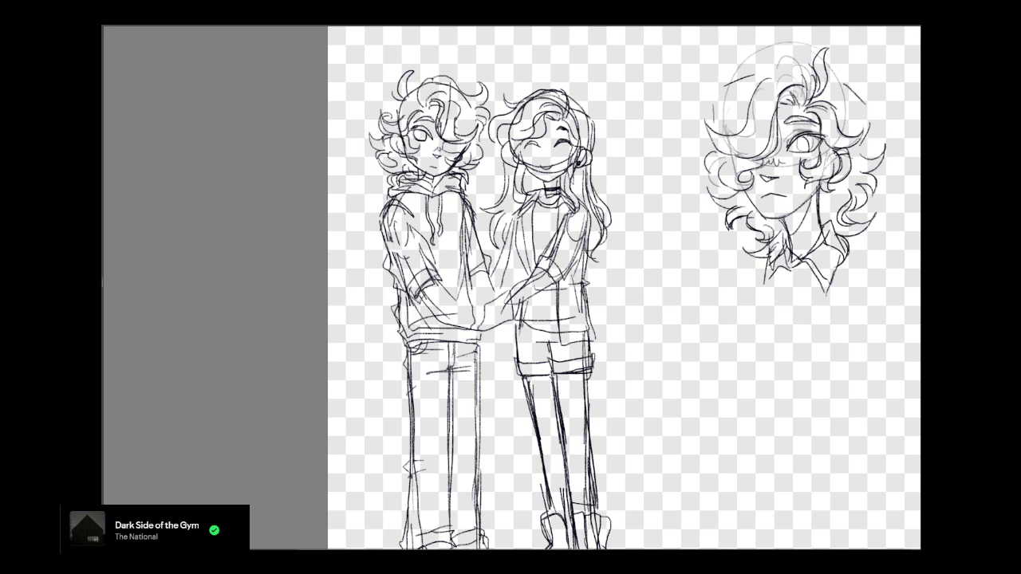
Sketch the two figures' joined hands where their forearms meet in front of the hoodie hem
mouse_move(485, 258)
left_mouse_down()
mouse_move(497, 327)
mouse_move(519, 293)
mouse_move(587, 346)
mouse_move(549, 391)
mouse_move(613, 342)
left_mouse_up()
key("ctrl+z")
key("ctrl+z")
mouse_move(569, 380)
left_mouse_down()
mouse_move(614, 340)
mouse_move(584, 339)
mouse_move(579, 369)
mouse_move(613, 337)
mouse_move(518, 393)
left_mouse_up()
key("ctrl+z")
key("ctrl+z")
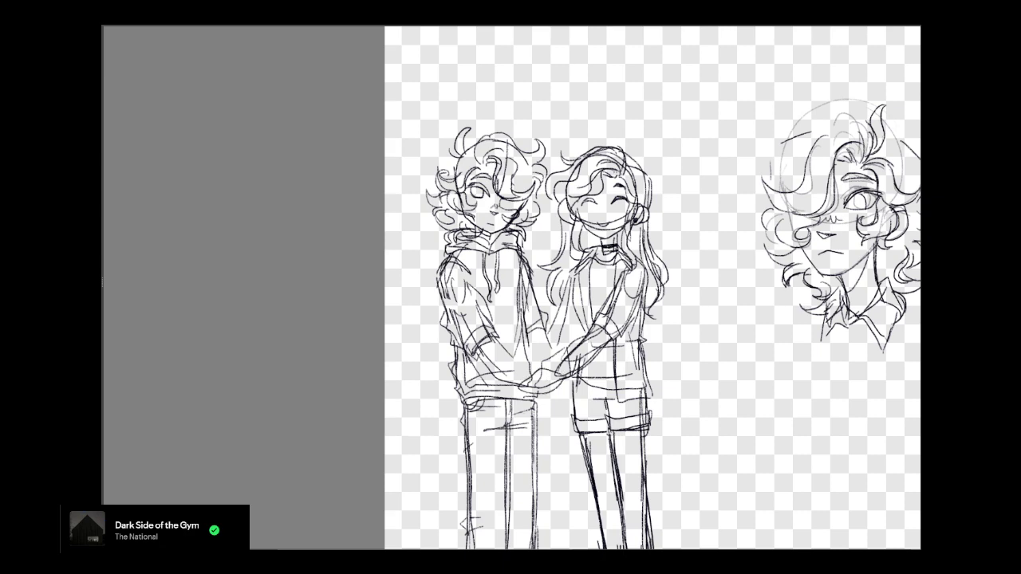
Save the updated drawing
left_click_drag(559, 319, 547, 262)
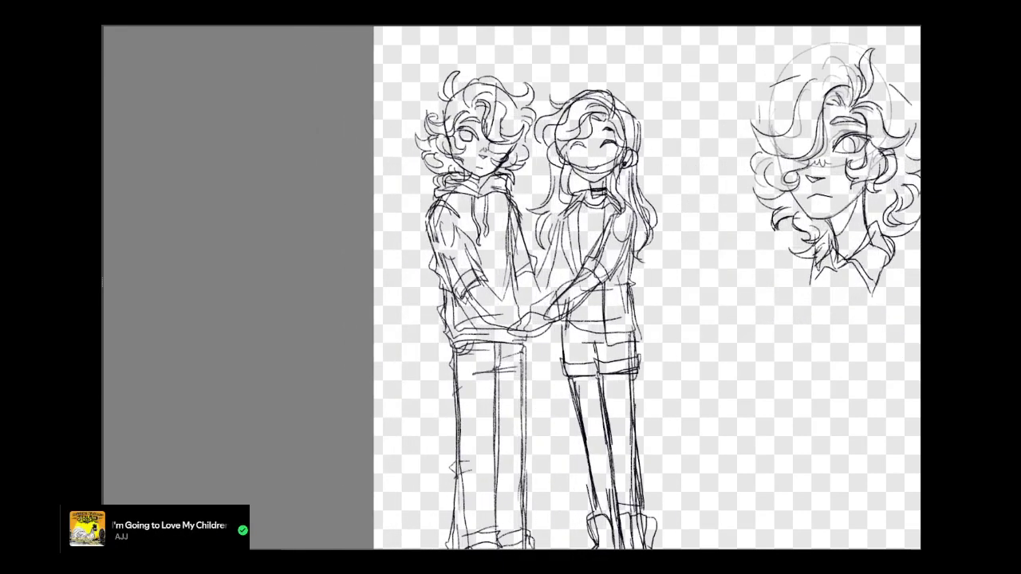
left_click(74, 8)
left_click(112, 40)
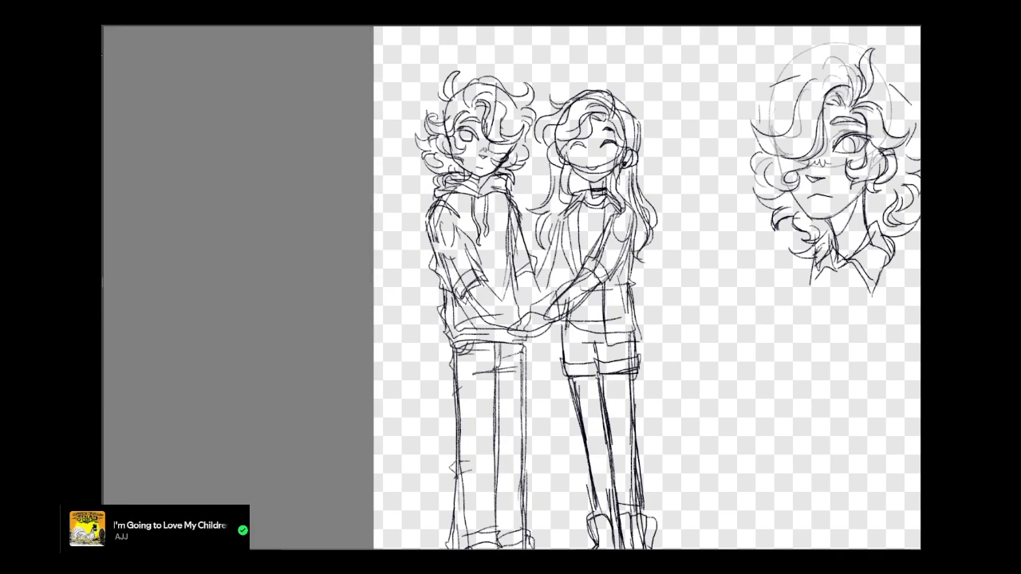
Erase the construction circle and faint guide lines around the large portrait head
left_click_drag(558, 319, 627, 448)
key("ctrl+plus")
left_click_drag(869, 287, 365, 297)
key("ctrl+plus")
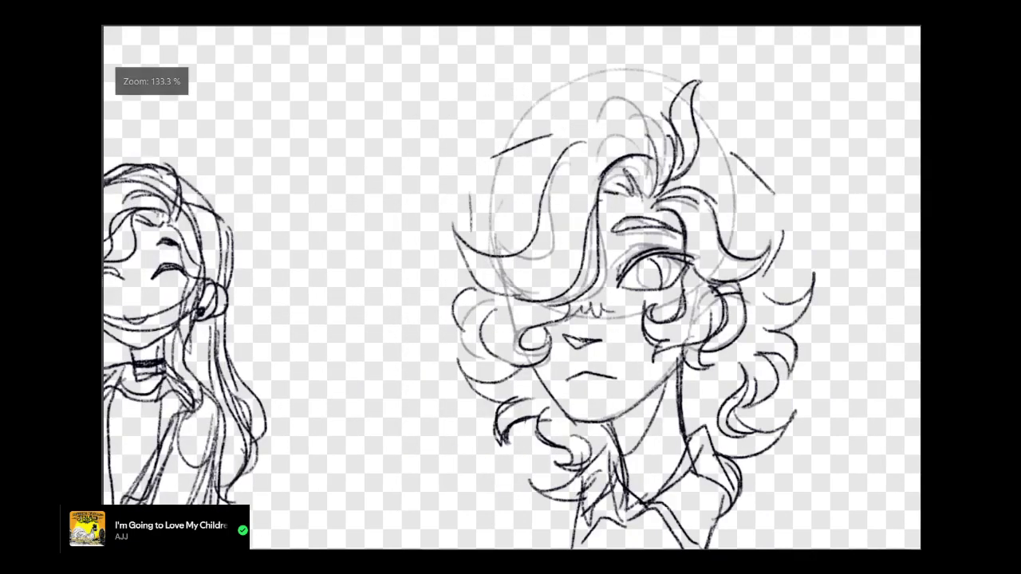
key("ctrl+minus")
key("ctrl+plus")
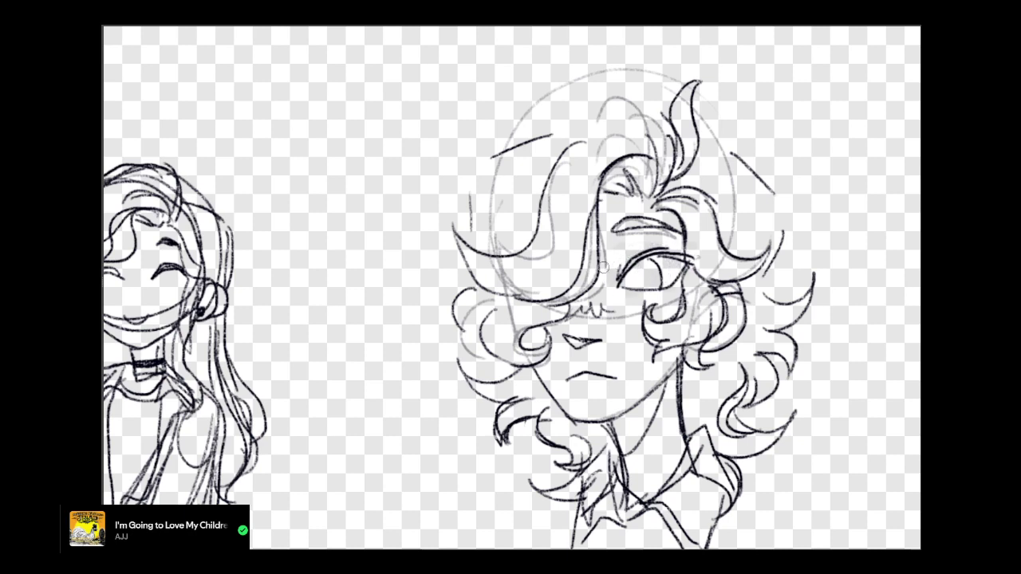
mouse_move(624, 74)
left_mouse_down()
mouse_move(646, 66)
mouse_move(524, 97)
mouse_move(482, 130)
mouse_move(495, 176)
left_mouse_up()
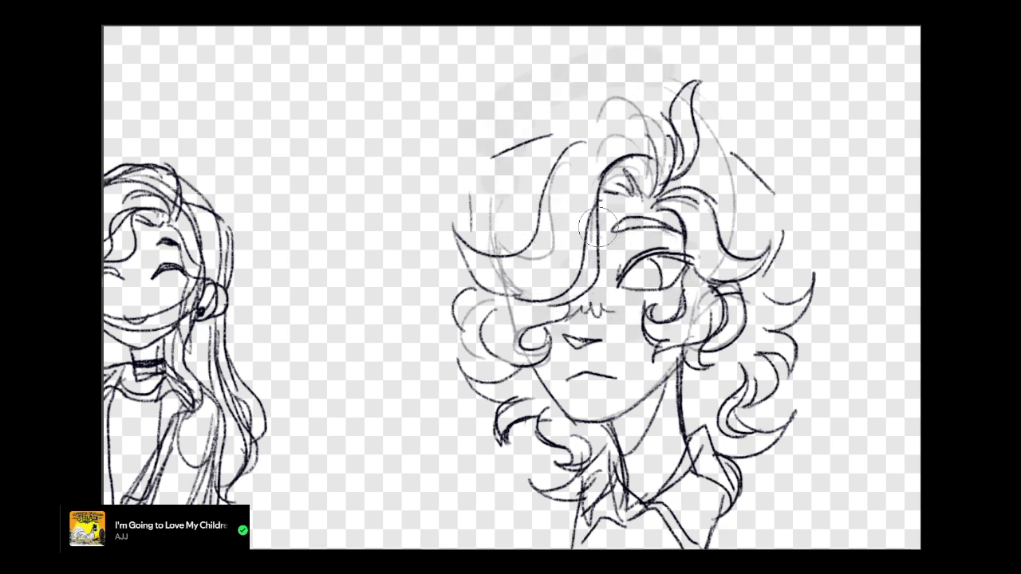
mouse_move(563, 185)
left_mouse_down()
mouse_move(527, 261)
mouse_move(527, 337)
mouse_move(518, 313)
mouse_move(490, 315)
mouse_move(627, 408)
mouse_move(689, 382)
mouse_move(719, 285)
mouse_move(705, 231)
mouse_move(709, 177)
mouse_move(656, 189)
mouse_move(582, 174)
mouse_move(623, 95)
mouse_move(698, 164)
left_mouse_up()
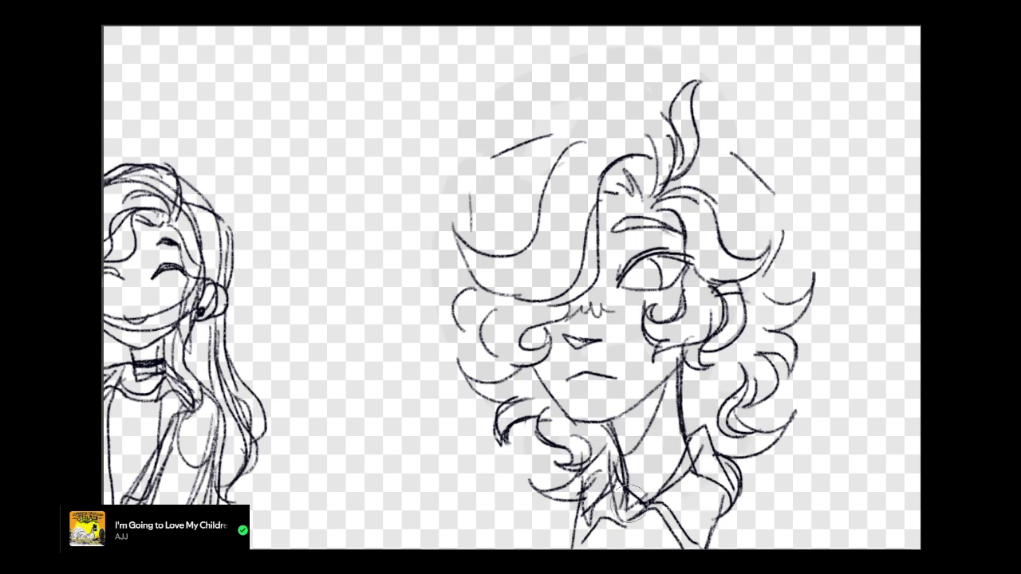
Fill the canvas behind the sketch with grey and make the fill partly transparent
key("Delete")
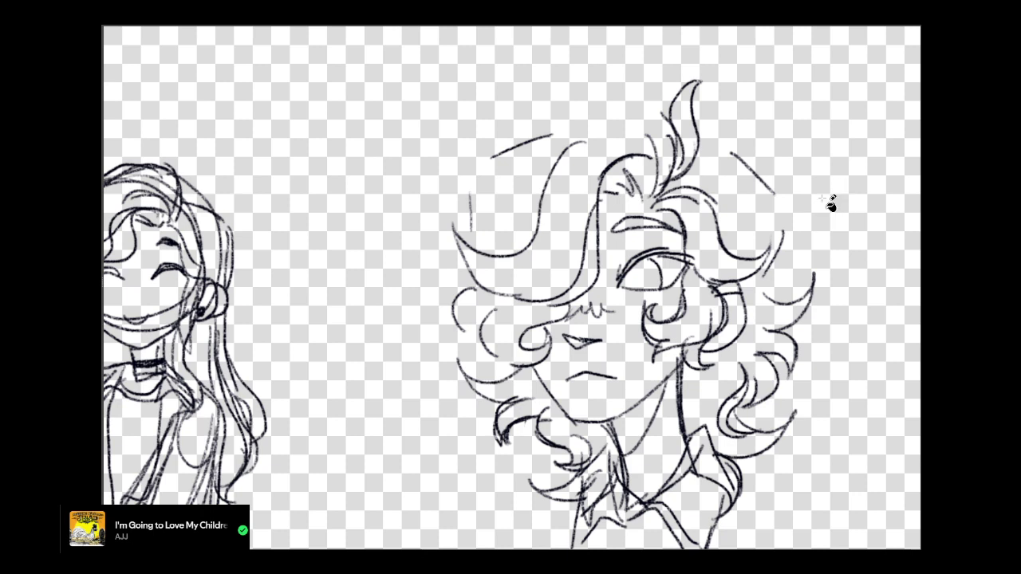
key("Delete")
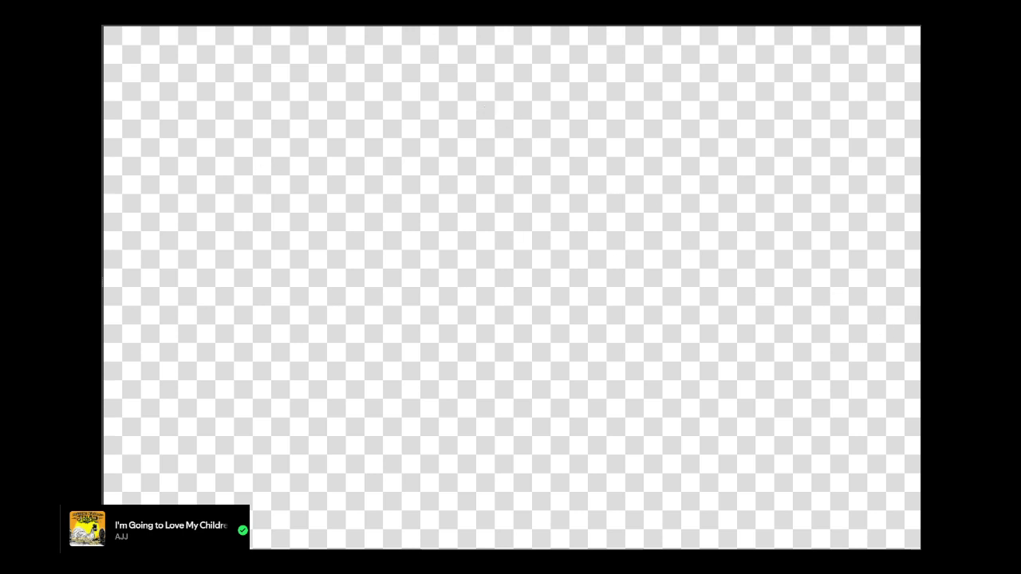
left_click(674, 252)
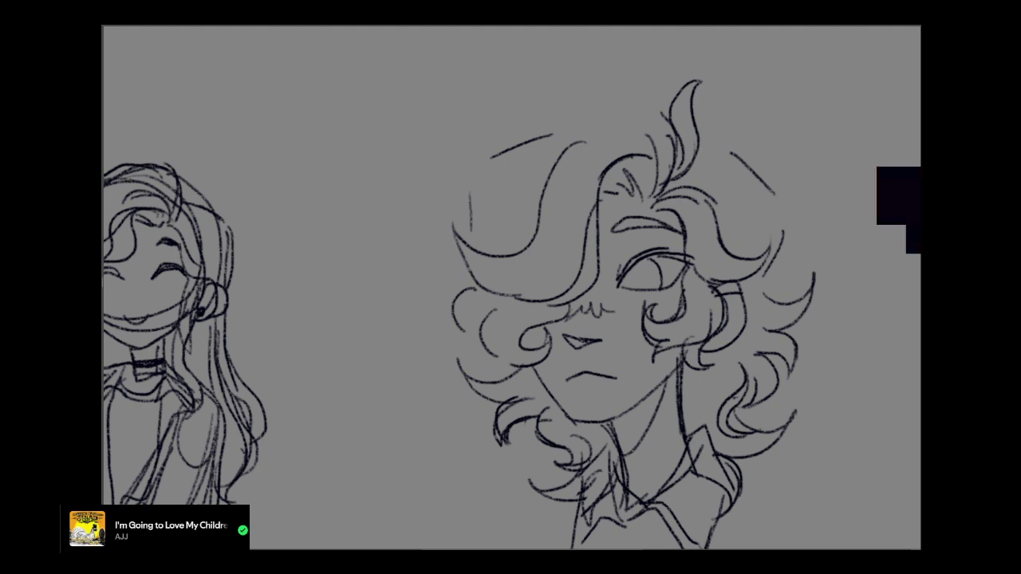
mouse_move(510, 319)
left_mouse_down()
mouse_move(543, 266)
mouse_move(510, 251)
left_mouse_up()
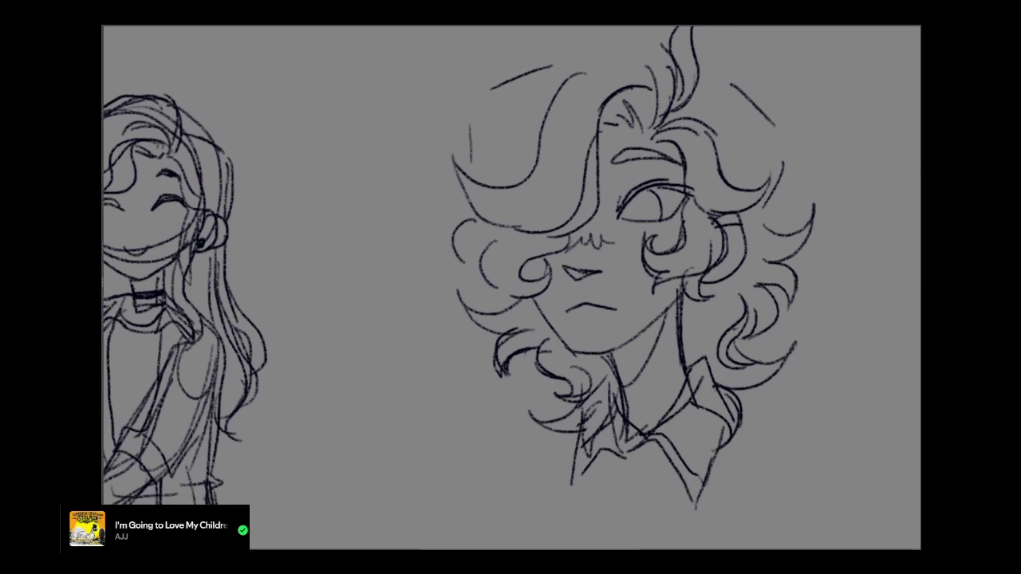
left_click(937, 291)
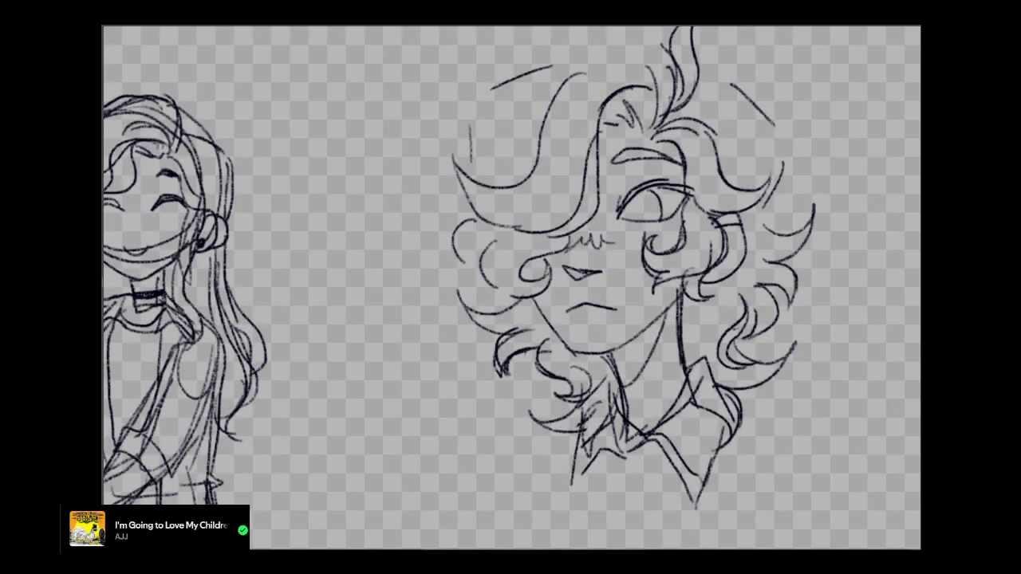
Refill the background behind the line art until it is a solid light grey
left_click(186, 8)
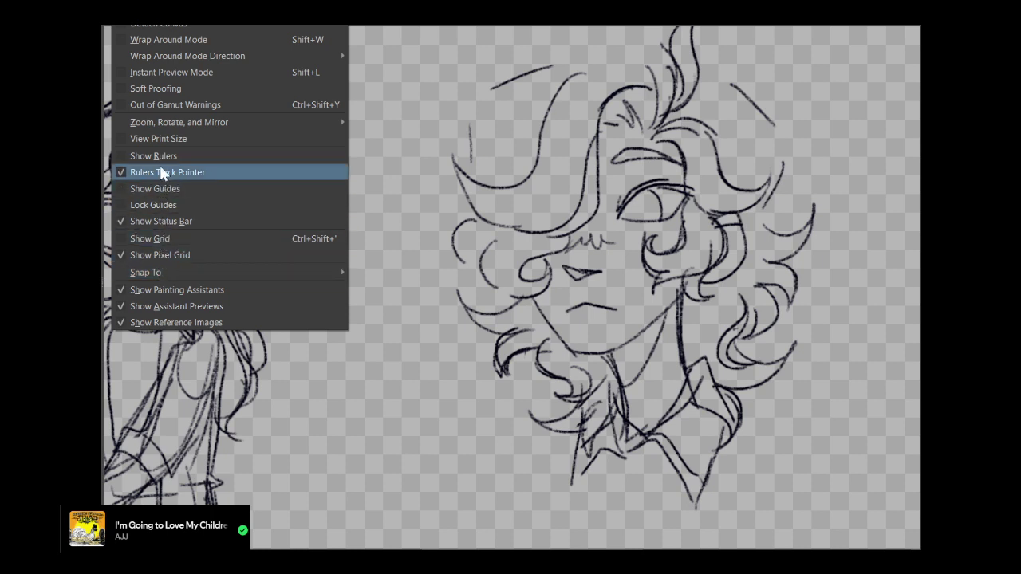
mouse_move(153, 8)
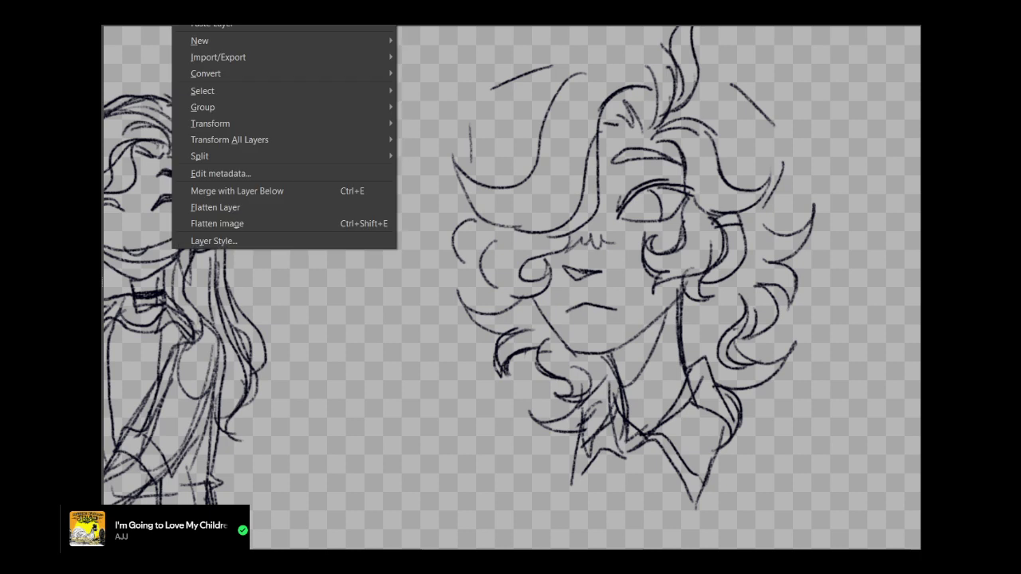
left_click(123, 8)
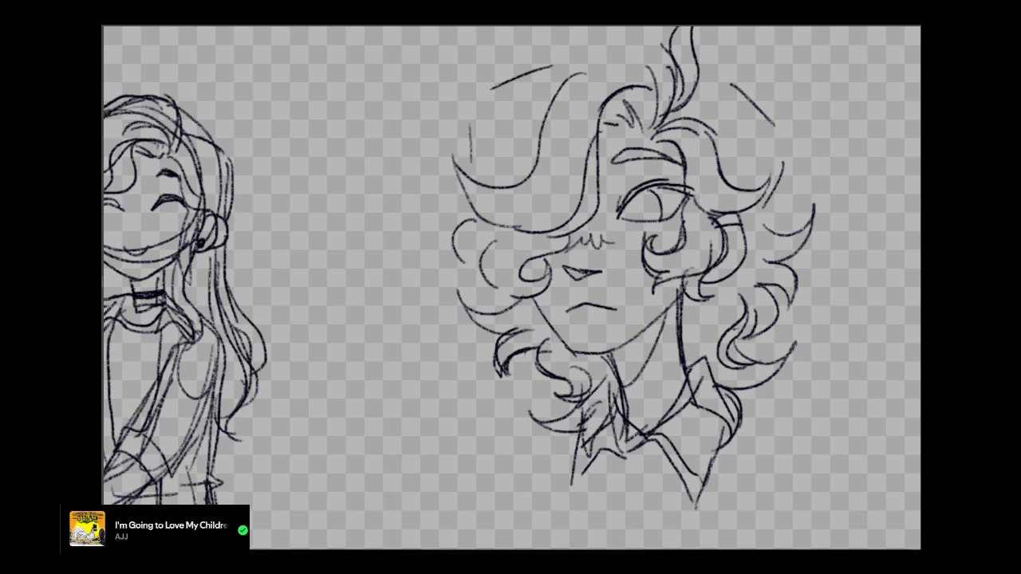
key("shift+BackSpace")
key("shift+BackSpace")
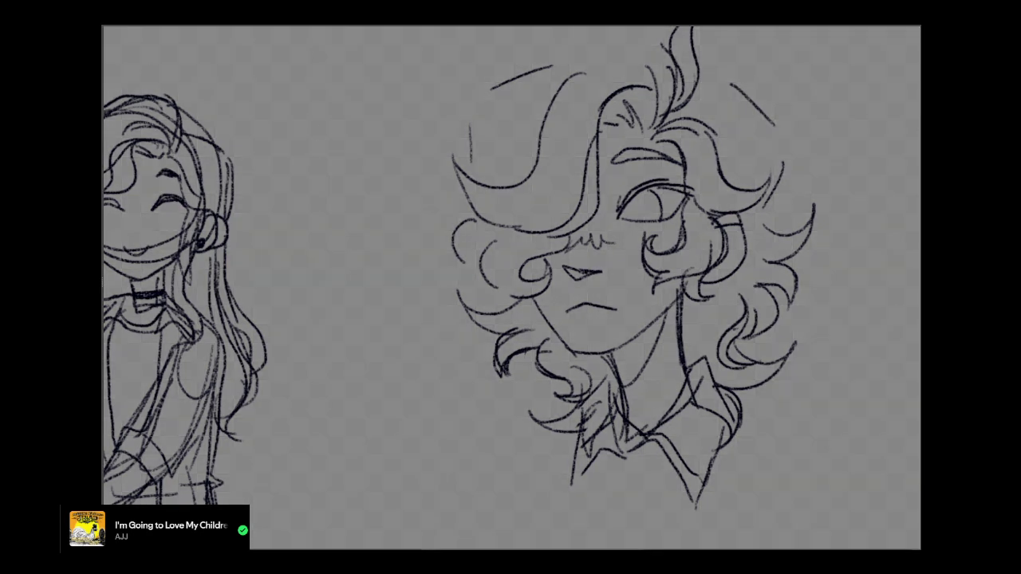
key("shift+BackSpace")
left_click(80, 3)
left_click(144, 40)
Paint a near-black and dark plum colour swatch in the empty space between the figures and the portrait
mouse_move(343, 88)
left_mouse_down()
mouse_move(315, 119)
mouse_move(370, 73)
left_mouse_up()
left_click_drag(317, 117, 376, 94)
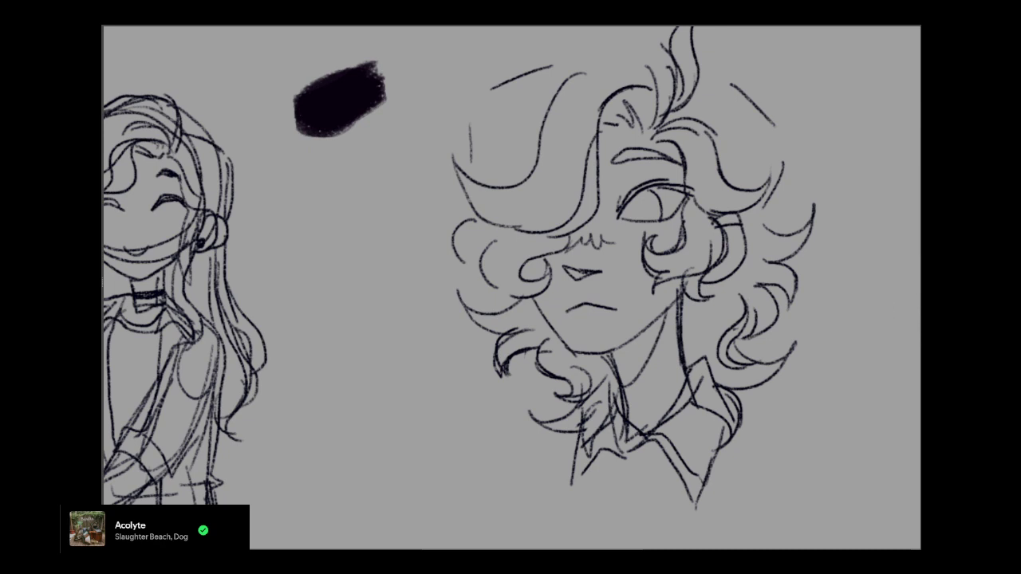
mouse_move(351, 118)
left_mouse_down()
mouse_move(379, 100)
mouse_move(337, 125)
left_mouse_up()
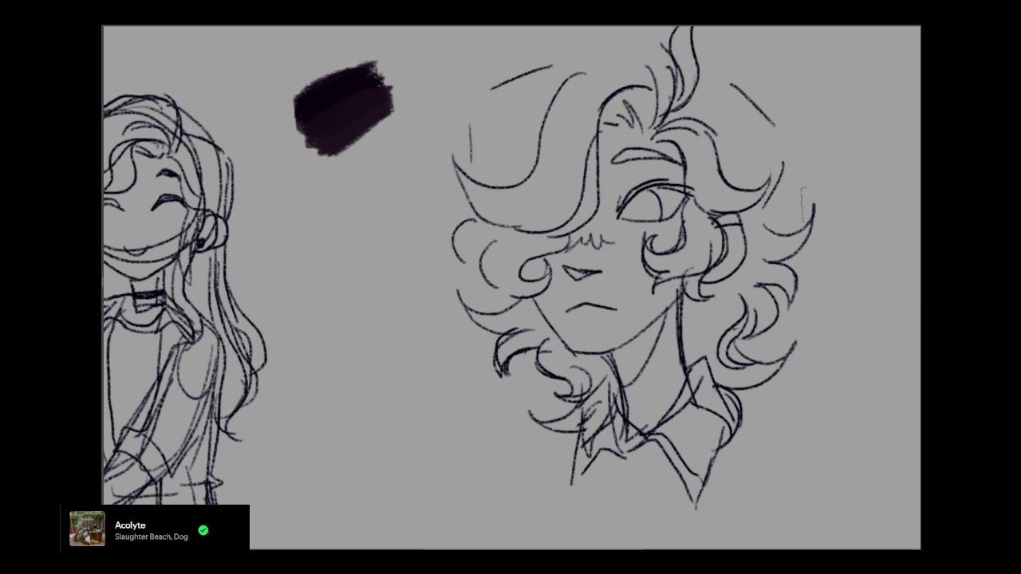
Shade the shadow under the portrait's chin with dark plum, following the jawline down the neck
mouse_move(884, 193)
left_mouse_down()
mouse_move(763, 152)
mouse_move(748, 216)
left_mouse_up()
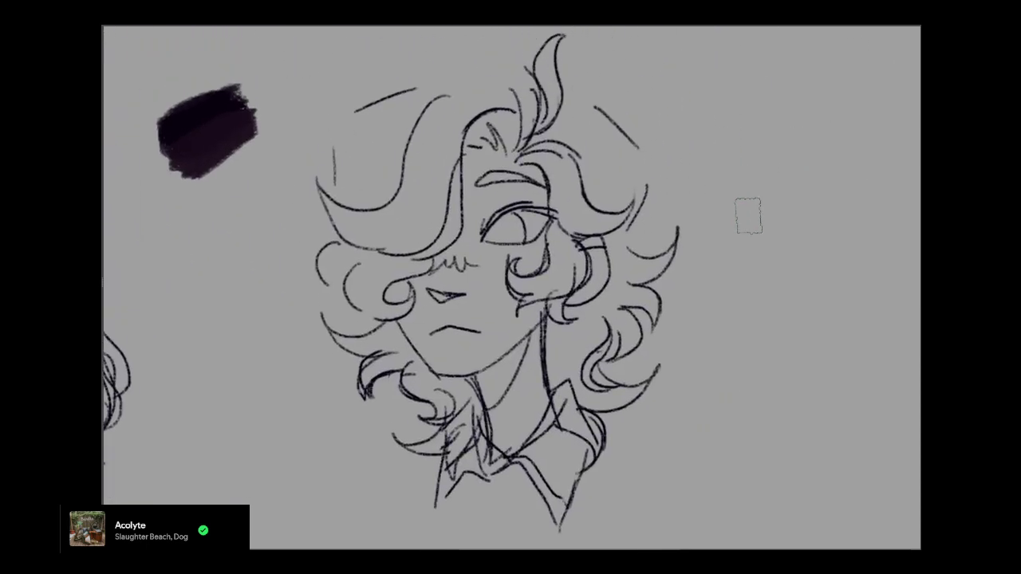
mouse_move(511, 287)
left_mouse_down()
mouse_move(639, 219)
mouse_move(647, 235)
left_mouse_up()
mouse_move(415, 288)
left_mouse_down()
mouse_move(403, 195)
mouse_move(366, 140)
left_mouse_up()
key("ctrl+z")
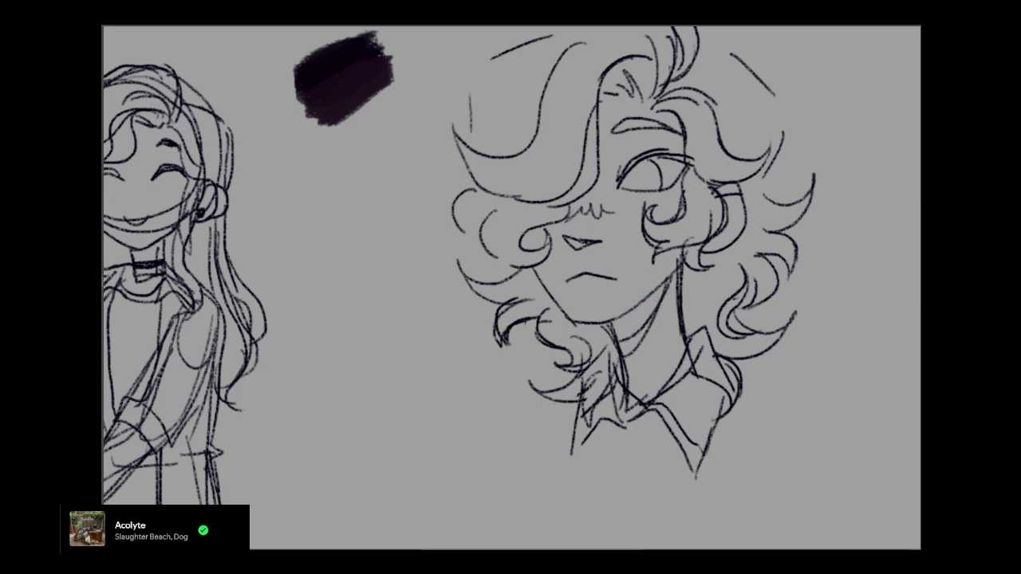
mouse_move(668, 277)
left_mouse_down()
mouse_move(624, 317)
mouse_move(661, 288)
mouse_move(618, 338)
mouse_move(659, 303)
left_mouse_up()
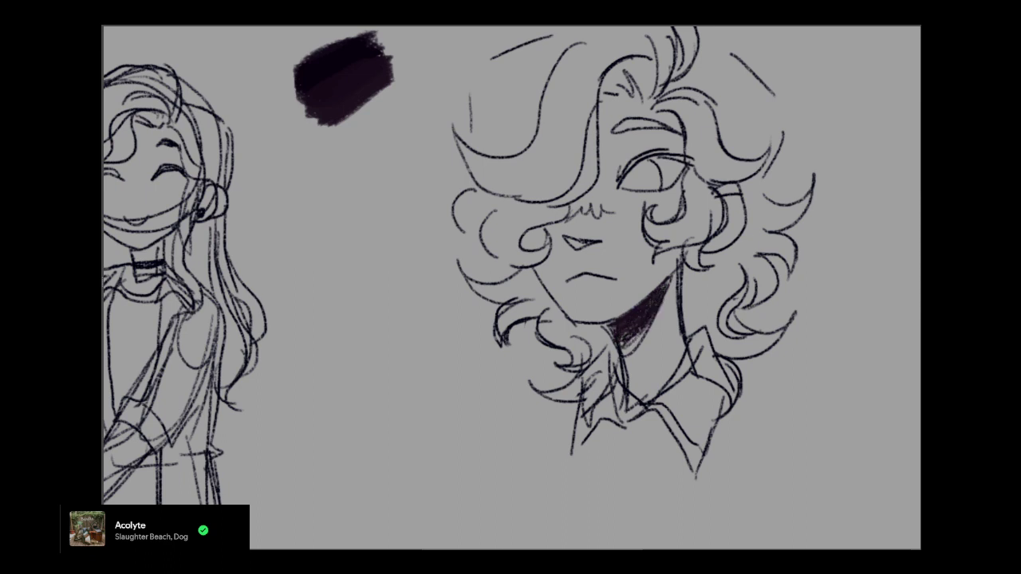
Thicken both sides of the hoodie figure's jawline with dark plum strokes
mouse_move(319, 279)
left_mouse_down()
mouse_move(447, 262)
mouse_move(857, 332)
left_mouse_up()
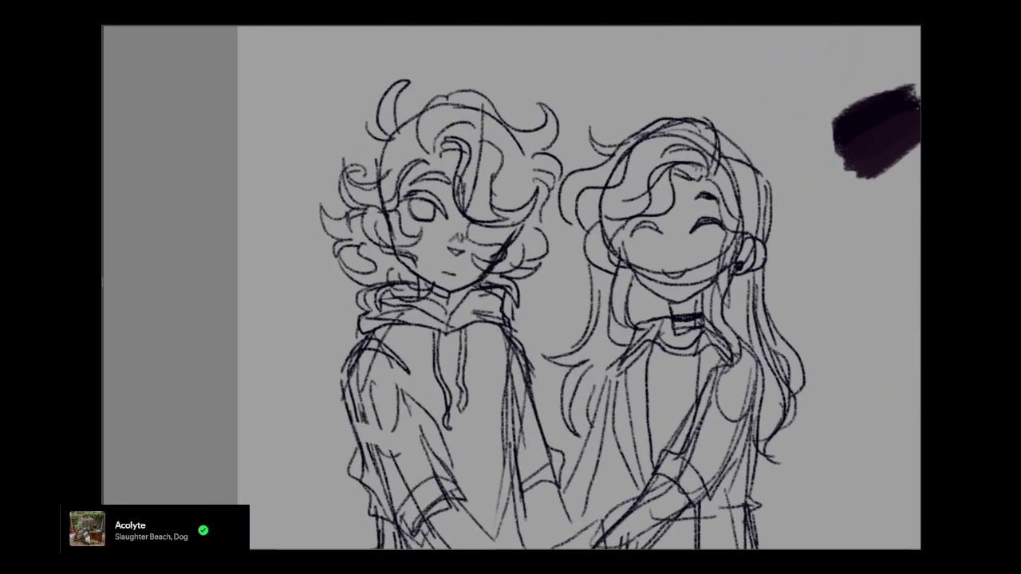
left_click_drag(558, 319, 604, 312)
mouse_move(496, 288)
left_mouse_down()
mouse_move(544, 249)
mouse_move(510, 275)
mouse_move(528, 243)
mouse_move(492, 285)
mouse_move(538, 251)
left_mouse_up()
key("ctrl+z")
left_click_drag(440, 244, 463, 268)
left_click_drag(444, 245, 463, 266)
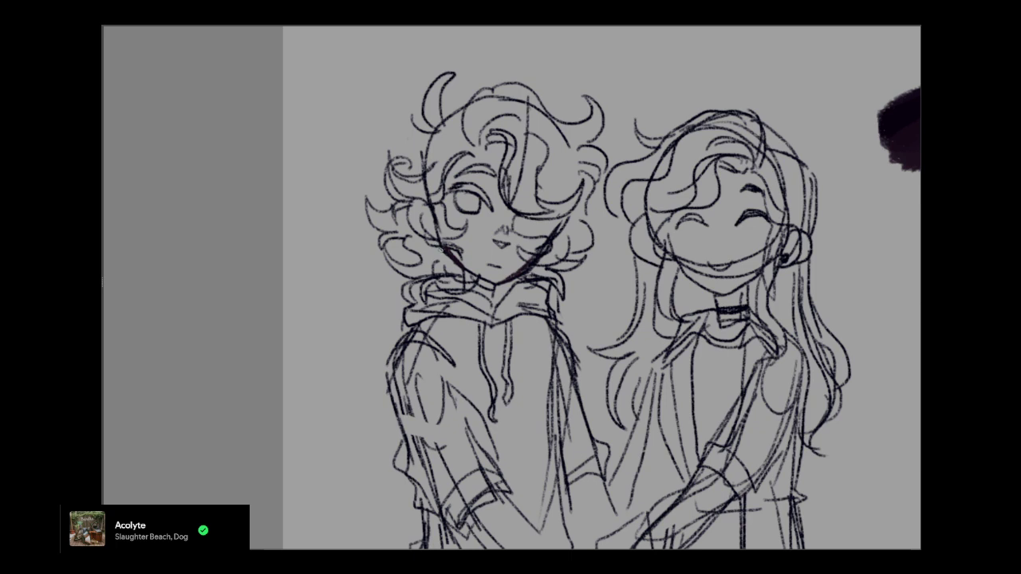
left_click_drag(449, 257, 463, 271)
mouse_move(530, 270)
left_mouse_down()
mouse_move(517, 278)
mouse_move(536, 263)
left_mouse_up()
Erase the head construction lines and the old curls across the crown of the hoodie figure
key("e")
left_click_drag(432, 211, 438, 229)
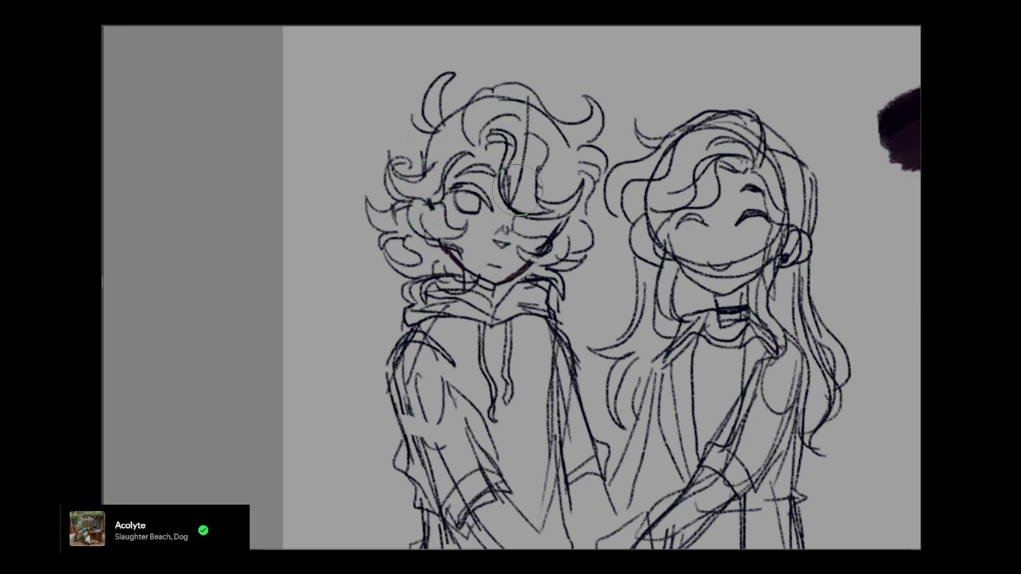
mouse_move(523, 166)
left_mouse_down()
mouse_move(526, 107)
mouse_move(558, 142)
left_mouse_up()
mouse_move(515, 102)
left_mouse_down()
mouse_move(476, 108)
mouse_move(525, 107)
mouse_move(493, 106)
mouse_move(520, 105)
mouse_move(560, 142)
mouse_move(530, 120)
mouse_move(513, 182)
left_mouse_up()
key("ctrl+z")
key("ctrl+z")
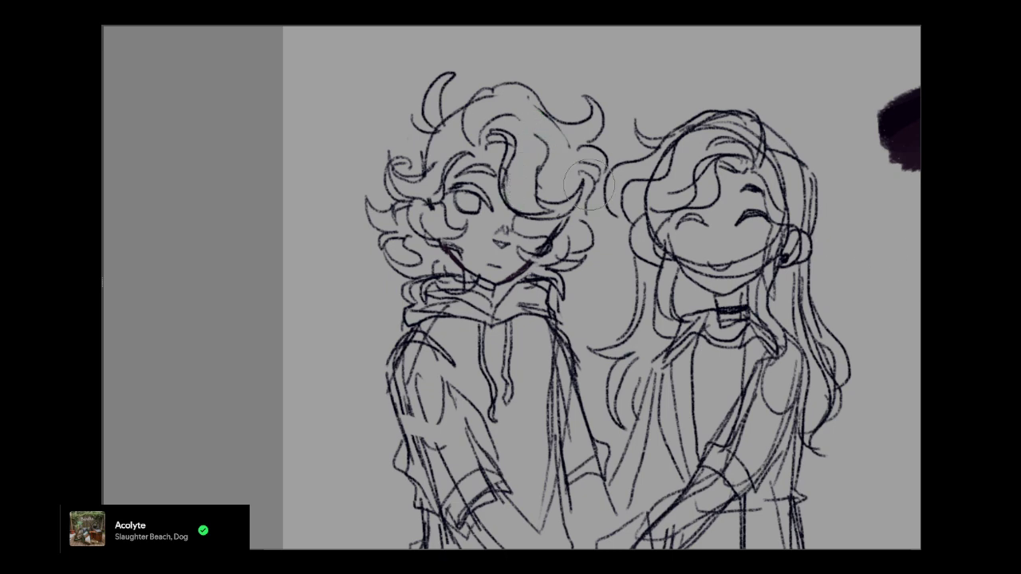
mouse_move(592, 195)
left_mouse_down()
mouse_move(581, 168)
mouse_move(595, 154)
mouse_move(577, 157)
mouse_move(595, 105)
mouse_move(545, 107)
mouse_move(491, 79)
mouse_move(427, 163)
left_mouse_up()
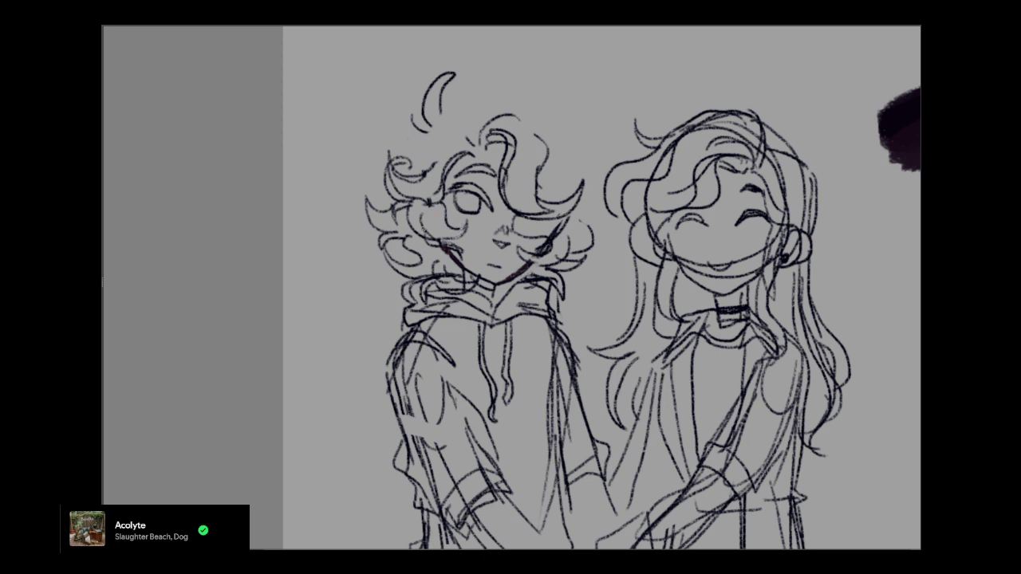
Draw curly strands in front of the hoodie figure's ear, beside the visible eye
mouse_move(441, 203)
left_mouse_down()
mouse_move(460, 231)
mouse_move(465, 222)
left_mouse_up()
left_click_drag(465, 224, 445, 246)
key("ctrl+z")
mouse_move(442, 199)
left_mouse_down()
mouse_move(465, 220)
mouse_move(437, 240)
left_mouse_up()
left_click_drag(430, 204, 433, 239)
Redraw the hoodie figure's crown with sweeping locks and curled tips above the covered eye
mouse_move(470, 137)
left_mouse_down()
mouse_move(468, 115)
mouse_move(487, 95)
mouse_move(556, 145)
mouse_move(549, 169)
left_mouse_up()
key("ctrl+z")
mouse_move(478, 144)
left_mouse_down()
mouse_move(513, 104)
mouse_move(541, 195)
mouse_move(562, 171)
mouse_move(550, 211)
left_mouse_up()
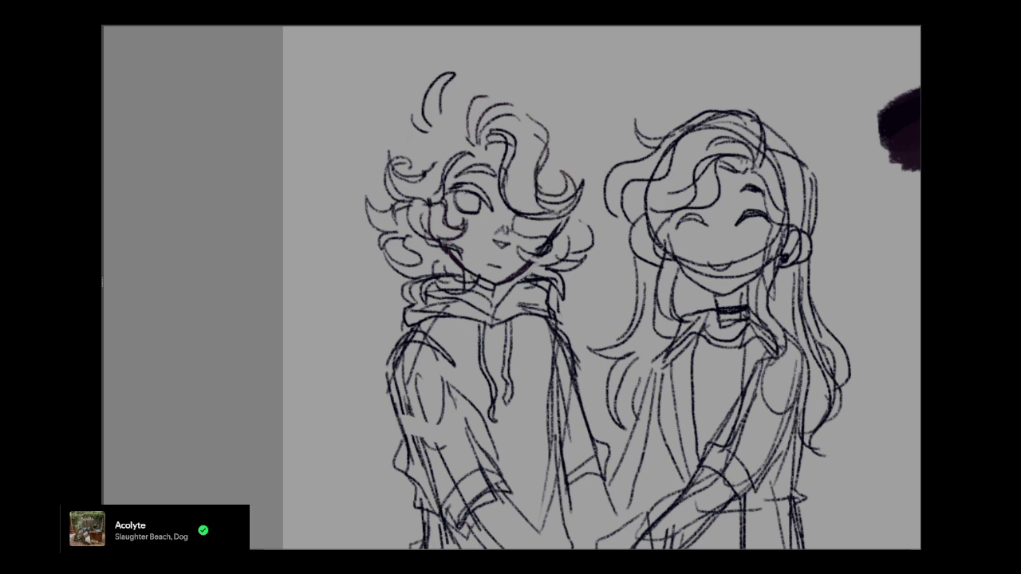
mouse_move(455, 148)
left_mouse_down()
mouse_move(457, 106)
mouse_move(560, 83)
mouse_move(567, 133)
mouse_move(558, 139)
mouse_move(588, 164)
mouse_move(600, 207)
left_mouse_up()
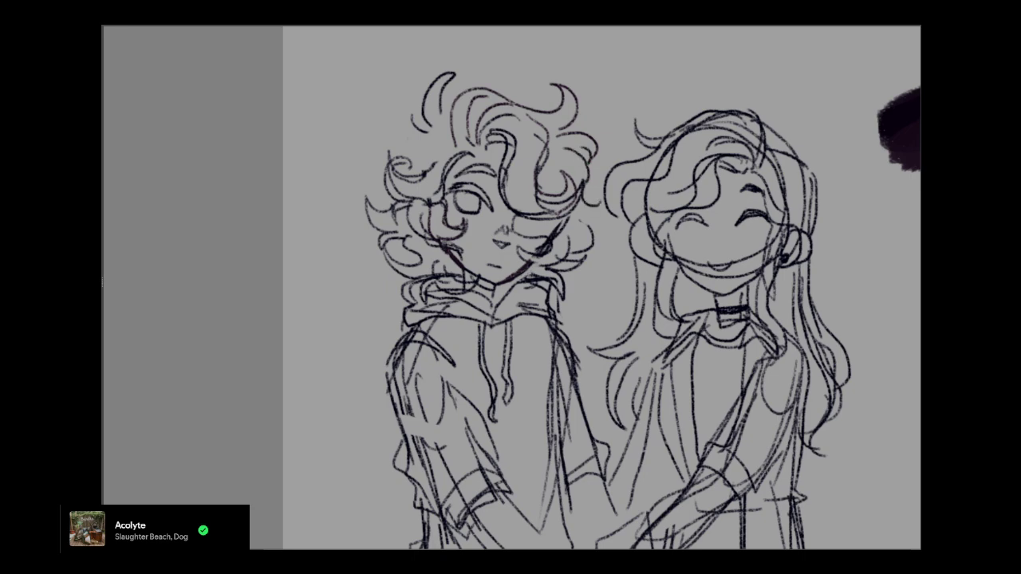
key("ctrl+z")
Erase the detached horn-like tuft and sketch an upper curl on the outer left of the hoodie figure's hair
mouse_move(425, 117)
left_mouse_down()
mouse_move(410, 135)
mouse_move(441, 64)
left_mouse_up()
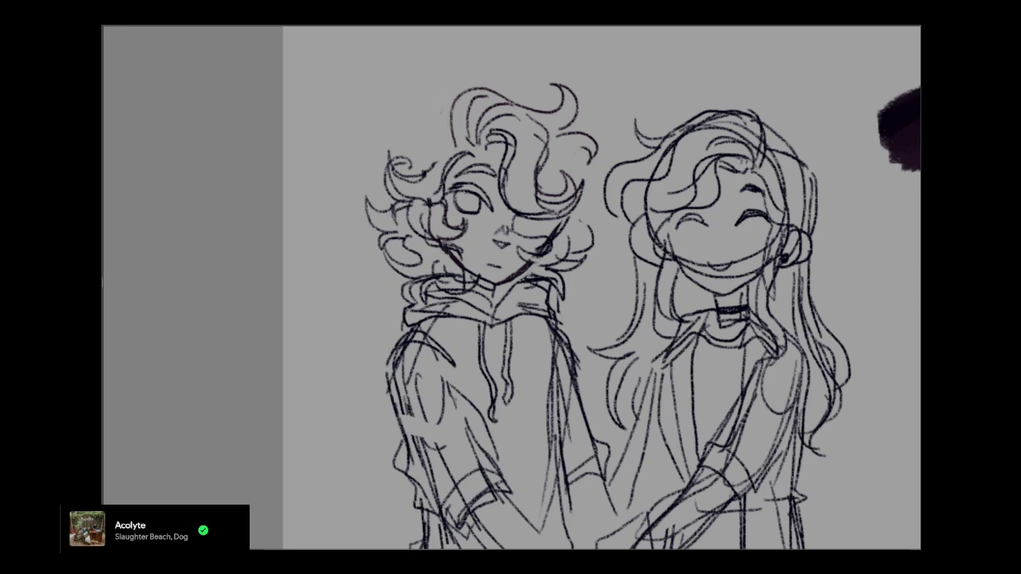
mouse_move(417, 136)
left_mouse_down()
mouse_move(369, 153)
mouse_move(404, 136)
mouse_move(379, 151)
mouse_move(389, 192)
mouse_move(357, 164)
mouse_move(391, 219)
mouse_move(373, 237)
left_mouse_up()
key("ctrl+z")
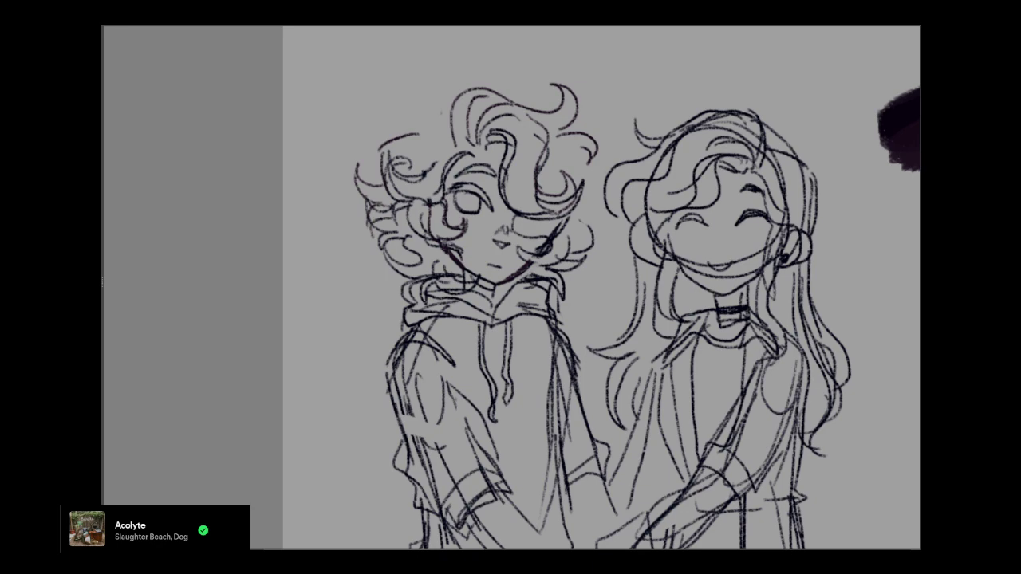
key("ctrl+z")
key("ctrl+z")
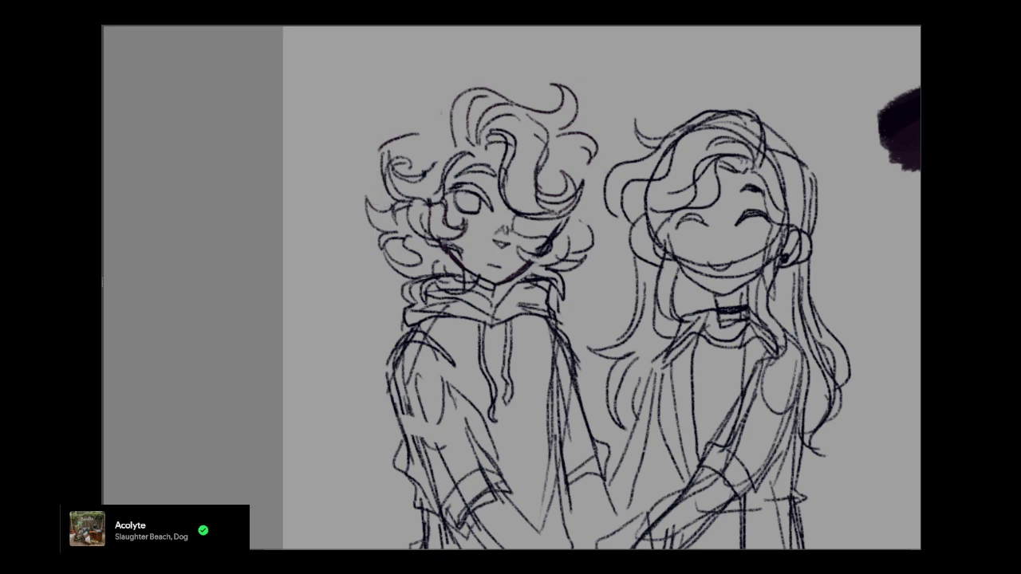
Add fold lines and striped cuff bands to both of the hoodie figure's sleeves
left_click_drag(590, 319, 582, 190)
mouse_move(564, 236)
left_mouse_down()
mouse_move(600, 300)
mouse_move(603, 338)
mouse_move(560, 356)
mouse_move(555, 380)
mouse_move(607, 360)
left_mouse_up()
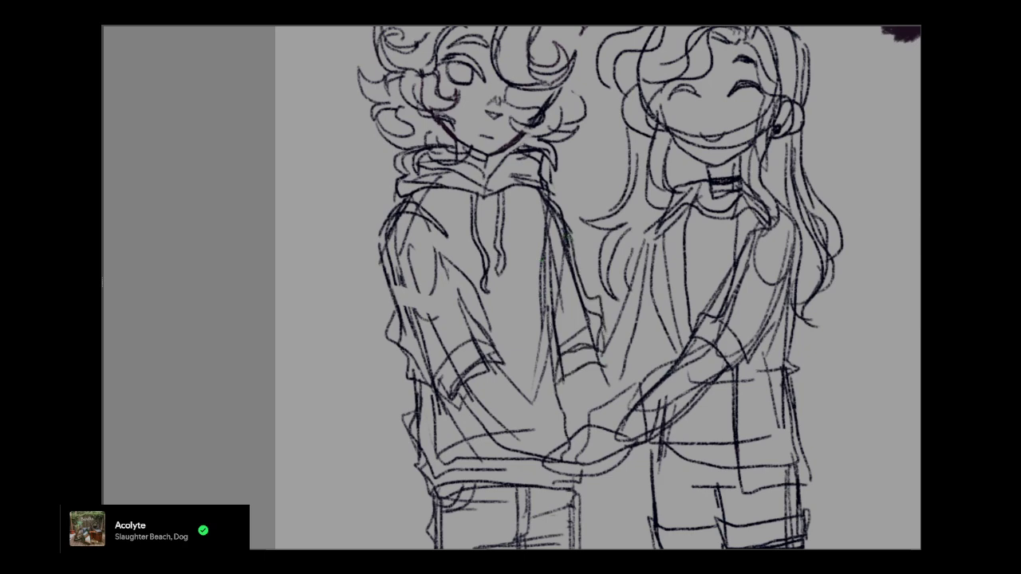
left_click_drag(478, 308, 502, 361)
mouse_move(502, 360)
left_mouse_down()
mouse_move(474, 368)
mouse_move(469, 357)
left_mouse_up()
left_click_drag(464, 357, 496, 355)
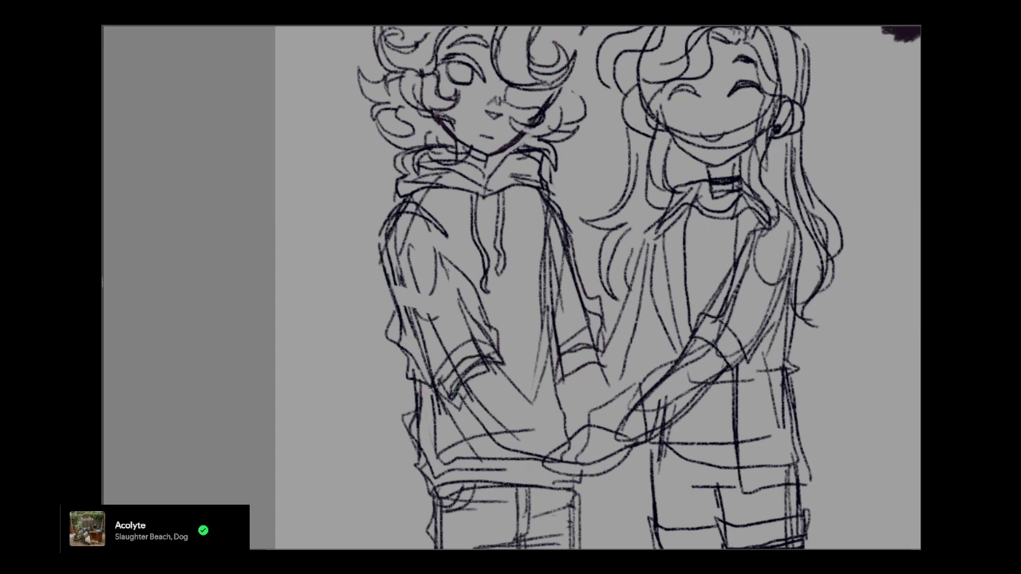
mouse_move(448, 404)
left_mouse_down()
mouse_move(466, 384)
mouse_move(504, 378)
left_mouse_up()
mouse_move(599, 333)
left_mouse_down()
mouse_move(600, 351)
mouse_move(554, 369)
mouse_move(563, 392)
mouse_move(606, 360)
left_mouse_up()
left_click_drag(510, 287, 548, 366)
Try several pairs of contour lines for the hoodie figure's near forearm, from the cuff to the joined hands
key("minus")
key("minus")
key("plus")
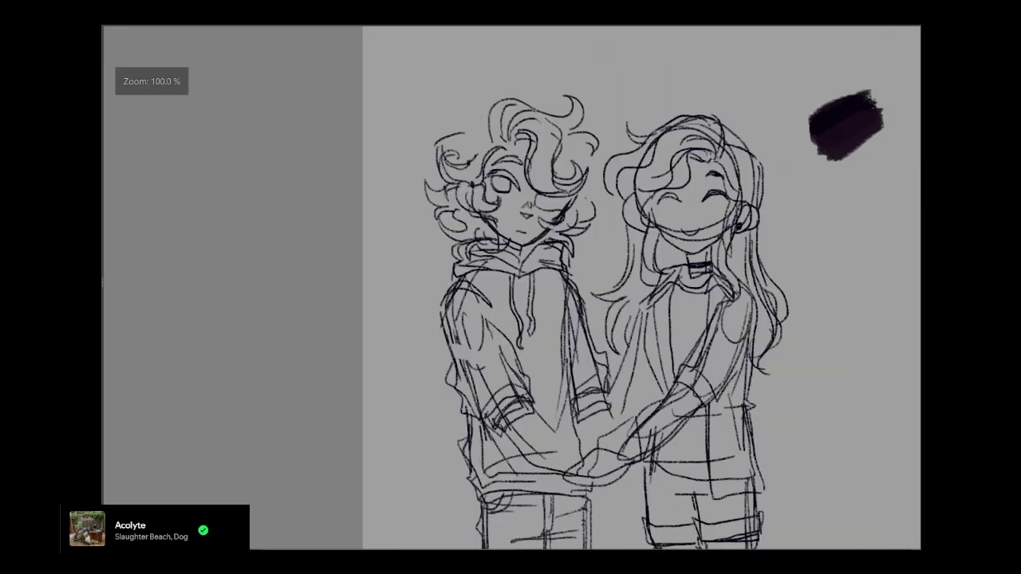
left_click_drag(511, 319, 494, 279)
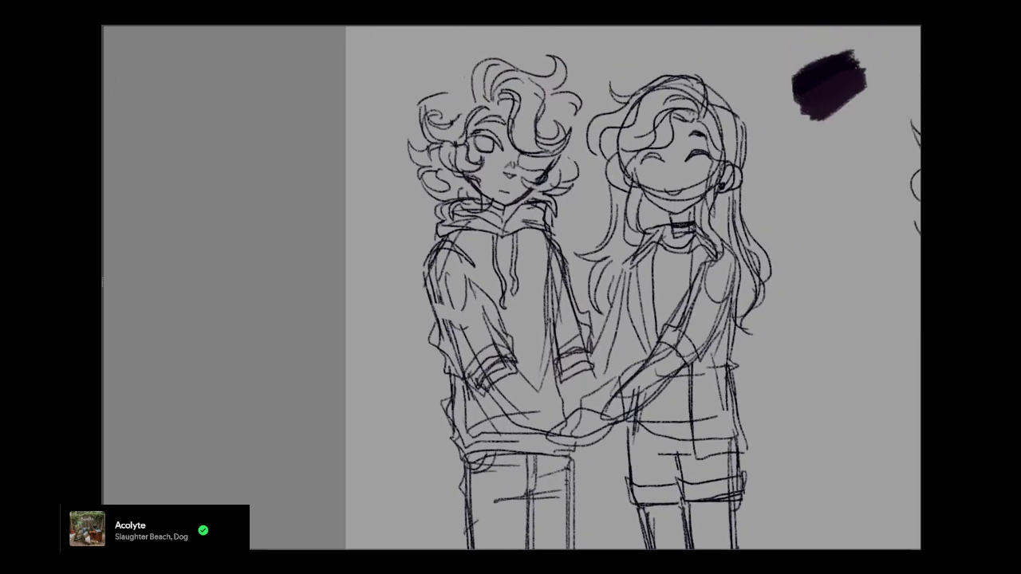
left_click_drag(511, 378, 565, 423)
key("ctrl+z")
mouse_move(487, 391)
left_mouse_down()
mouse_move(590, 445)
mouse_move(588, 412)
mouse_move(548, 419)
left_mouse_up()
left_click_drag(511, 371, 564, 420)
key("ctrl+z")
key("ctrl+z")
left_click_drag(514, 373, 564, 420)
left_click_drag(490, 386, 547, 430)
key("ctrl+z")
key("ctrl+z")
Outline the hoodie figure's near forearm down to the joined hands and strengthen the long-haired figure's wrist line
left_click_drag(488, 389, 548, 434)
left_click_drag(515, 373, 567, 421)
mouse_move(517, 381)
left_mouse_down()
mouse_move(559, 414)
mouse_move(591, 409)
mouse_move(563, 410)
mouse_move(587, 398)
mouse_move(554, 415)
mouse_move(609, 419)
mouse_move(593, 412)
left_mouse_up()
key("ctrl+z")
left_click_drag(603, 412, 642, 364)
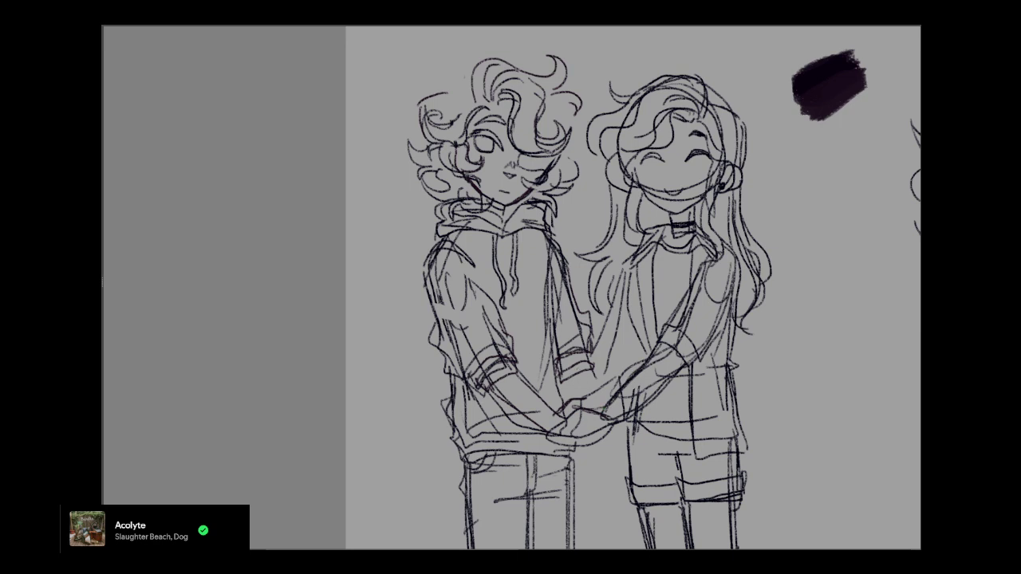
Rough in a rounded hand shape hanging just below the joined hands, between the two figures
mouse_move(606, 439)
left_mouse_down()
mouse_move(613, 489)
mouse_move(596, 490)
left_mouse_up()
mouse_move(578, 451)
left_mouse_down()
mouse_move(579, 483)
mouse_move(611, 448)
left_mouse_up()
left_click_drag(617, 321, 601, 380)
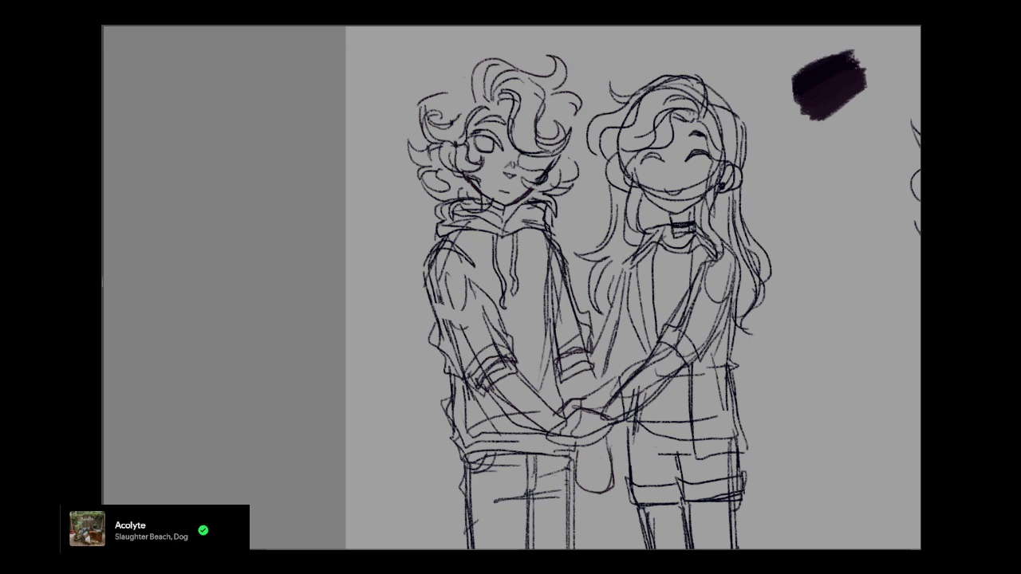
mouse_move(569, 455)
left_mouse_down()
mouse_move(589, 471)
mouse_move(579, 466)
mouse_move(603, 451)
mouse_move(593, 488)
left_mouse_up()
key("ctrl+z")
Darken the long-haired figure's far sleeve with a cuff line and sketch fingers on the lower pair of hands
left_click_drag(620, 314, 601, 373)
left_click_drag(603, 359, 630, 368)
mouse_move(630, 265)
left_mouse_down()
mouse_move(606, 344)
mouse_move(628, 354)
left_mouse_up()
mouse_move(626, 430)
left_mouse_down()
mouse_move(609, 486)
mouse_move(616, 472)
mouse_move(576, 483)
mouse_move(607, 496)
mouse_move(612, 486)
mouse_move(579, 493)
left_mouse_up()
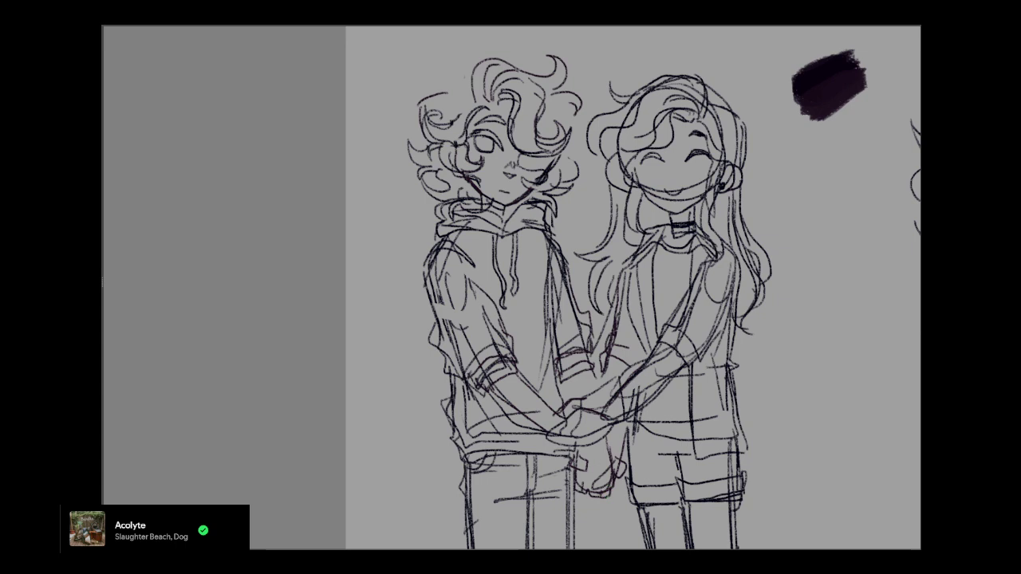
Erase the rough near sleeve of the hoodie figure and redraw its inner contour with fold lines at the elbow
left_click_drag(617, 434, 610, 485)
mouse_move(513, 367)
left_mouse_down()
mouse_move(507, 369)
mouse_move(465, 324)
mouse_move(483, 343)
mouse_move(451, 277)
mouse_move(462, 323)
mouse_move(463, 305)
mouse_move(483, 342)
mouse_move(471, 282)
mouse_move(521, 344)
left_mouse_up()
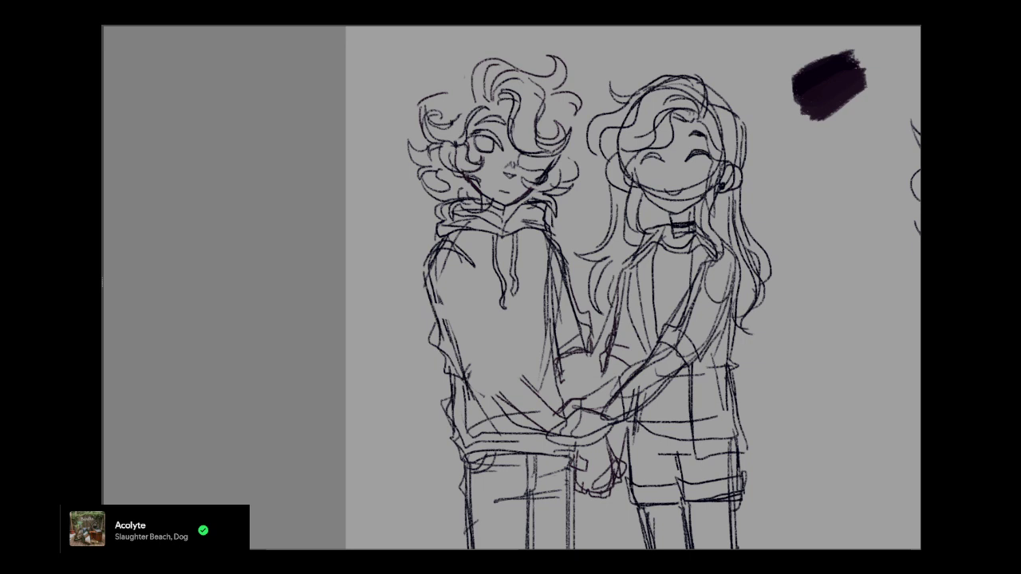
mouse_move(477, 268)
left_mouse_down()
mouse_move(423, 275)
mouse_move(472, 275)
mouse_move(490, 332)
left_mouse_up()
key("ctrl+z")
key("ctrl+z")
mouse_move(480, 330)
left_mouse_down()
mouse_move(505, 341)
mouse_move(467, 348)
left_mouse_up()
left_click_drag(480, 318, 470, 369)
Draw the hoodie figure's near cuff and clean forearm lines running down to the joined hands
left_click_drag(508, 335, 483, 391)
left_click_drag(483, 391, 512, 366)
left_click_drag(504, 352, 552, 412)
key("ctrl+z")
left_click_drag(513, 366, 562, 419)
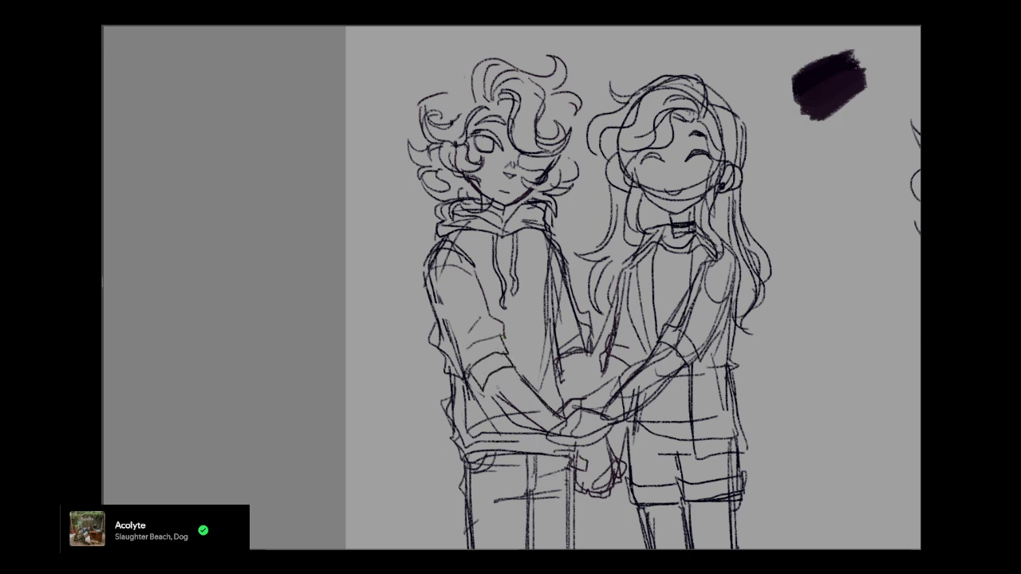
left_click_drag(488, 386, 540, 428)
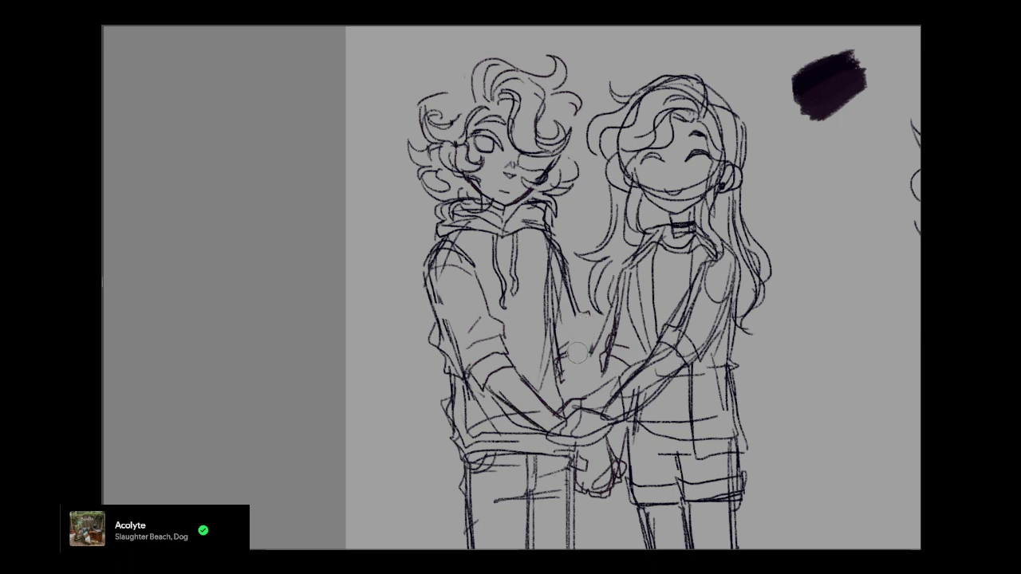
Erase the hoodie figure's far sleeve and sketch a new outer contour, sleeve hem and torso side line
mouse_move(582, 307)
left_mouse_down()
mouse_move(593, 310)
mouse_move(568, 273)
mouse_move(570, 350)
mouse_move(564, 311)
left_mouse_up()
left_click_drag(559, 260, 544, 331)
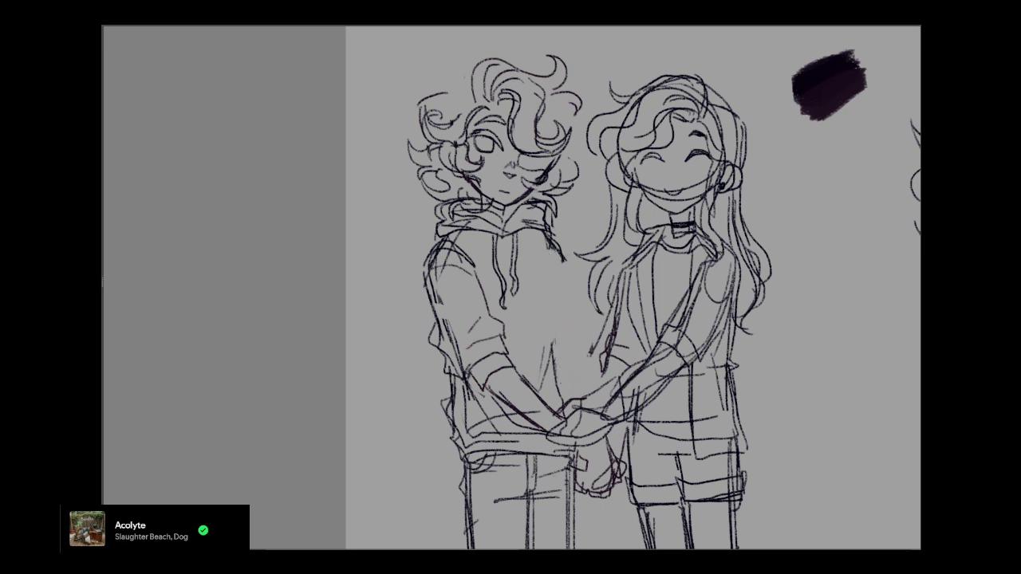
left_click_drag(551, 250, 553, 337)
left_click_drag(562, 256, 575, 305)
left_click_drag(550, 242, 579, 327)
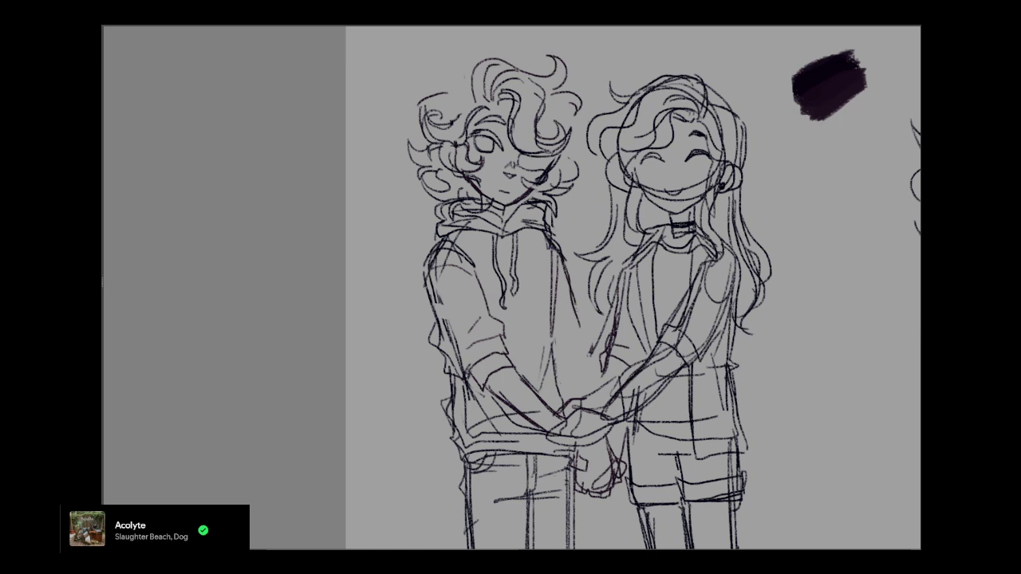
mouse_move(567, 276)
left_mouse_down()
mouse_move(585, 331)
mouse_move(560, 338)
left_mouse_up()
key("ctrl+z")
key("ctrl+z")
mouse_move(547, 231)
left_mouse_down()
mouse_move(568, 261)
mouse_move(590, 341)
mouse_move(554, 346)
left_mouse_up()
left_click_drag(576, 322, 553, 346)
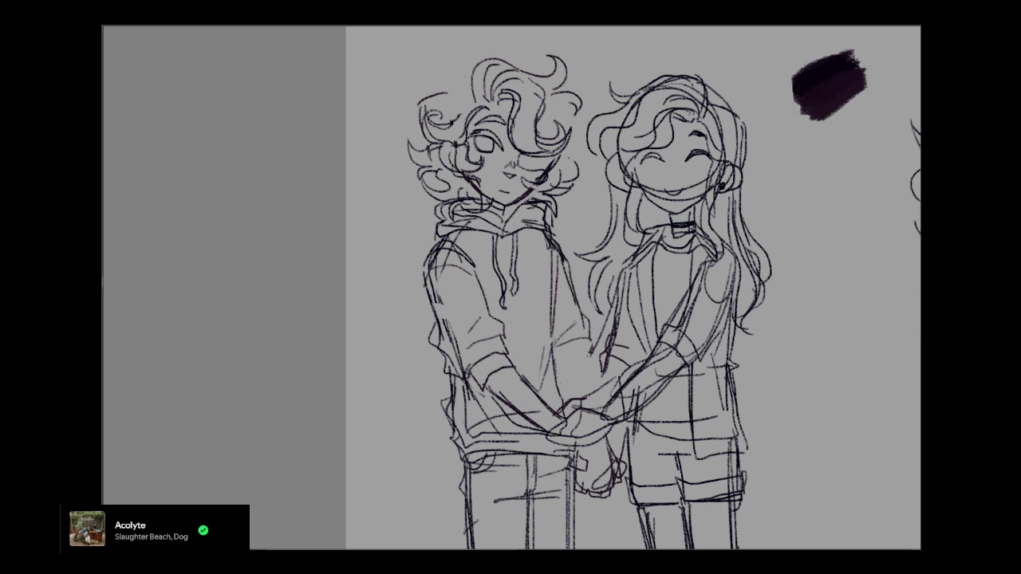
Rework the far sleeve's outer edge and extend the hoodie's side line down toward the joined hands
key("ctrl+z")
key("ctrl+z")
key("ctrl+z")
left_click_drag(572, 289, 591, 330)
mouse_move(591, 330)
left_mouse_down()
mouse_move(552, 340)
mouse_move(566, 402)
left_mouse_up()
key("ctrl+z")
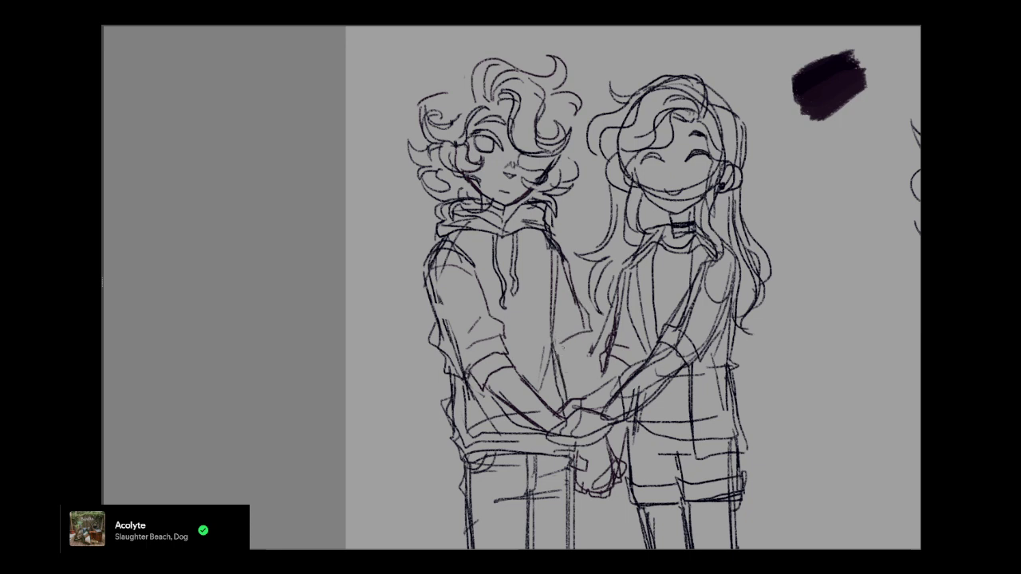
key("ctrl+z")
mouse_move(574, 299)
left_mouse_down()
mouse_move(590, 333)
mouse_move(557, 351)
mouse_move(568, 402)
left_mouse_up()
key("ctrl+z")
left_click_drag(552, 335, 566, 401)
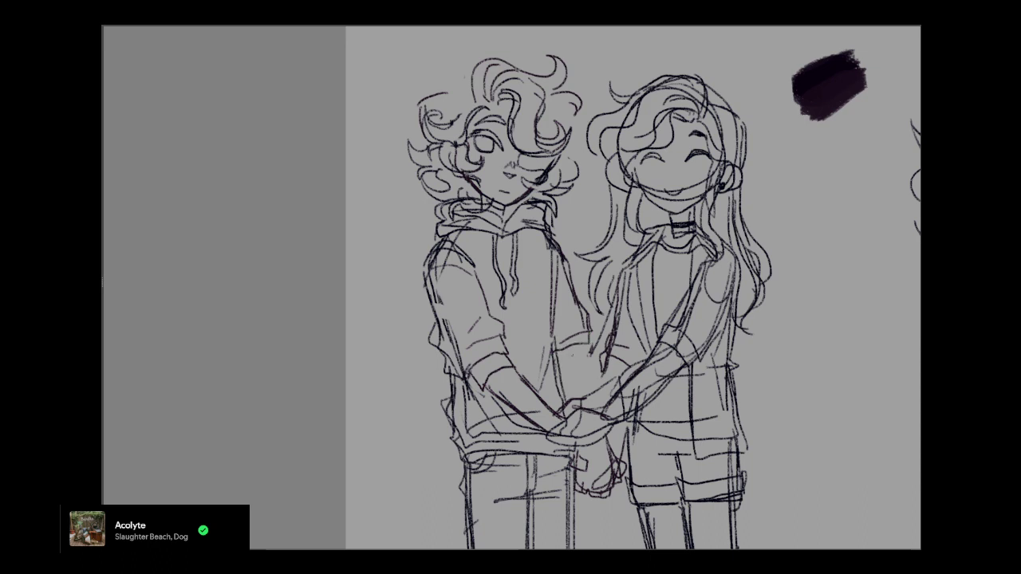
Sketch the hoodie figure's far forearm from below the sleeve hem down to the joined hands
left_click_drag(582, 342, 592, 401)
key("ctrl+z")
left_click_drag(584, 345, 592, 398)
key("ctrl+z")
mouse_move(584, 333)
left_mouse_down()
mouse_move(591, 353)
mouse_move(553, 364)
mouse_move(587, 341)
mouse_move(592, 397)
left_mouse_up()
key("ctrl+z")
key("ctrl+z")
mouse_move(558, 319)
left_mouse_down()
mouse_move(649, 328)
mouse_move(622, 330)
mouse_move(632, 414)
left_mouse_up()
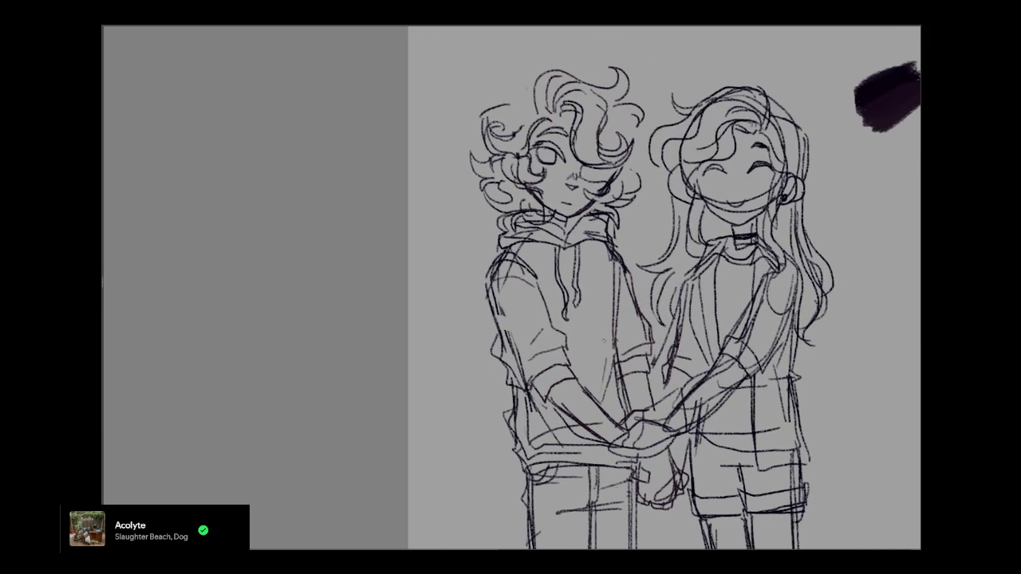
Add diagonal fabric folds to the front of the hoodie
mouse_move(603, 304)
left_mouse_down()
mouse_move(579, 367)
mouse_move(586, 363)
left_mouse_up()
key("ctrl+z")
key("ctrl+z")
mouse_move(603, 310)
left_mouse_down()
mouse_move(585, 361)
mouse_move(592, 326)
left_mouse_up()
Sketch creases on the hoodie figure's trousers, with a torn patch at the near knee and a slit on the far leg
left_click_drag(606, 359, 520, 154)
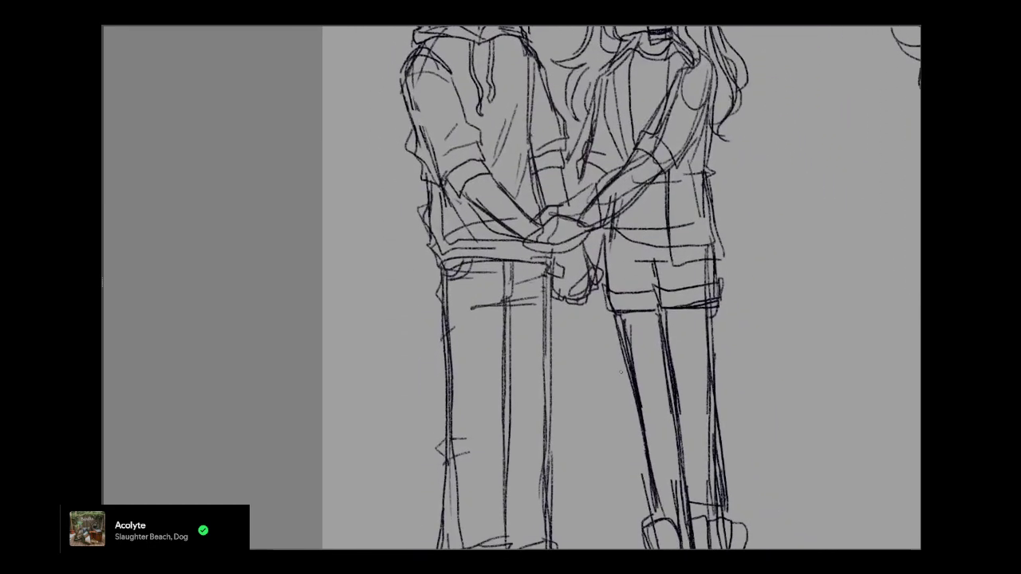
key("ctrl+minus")
key("ctrl+minus")
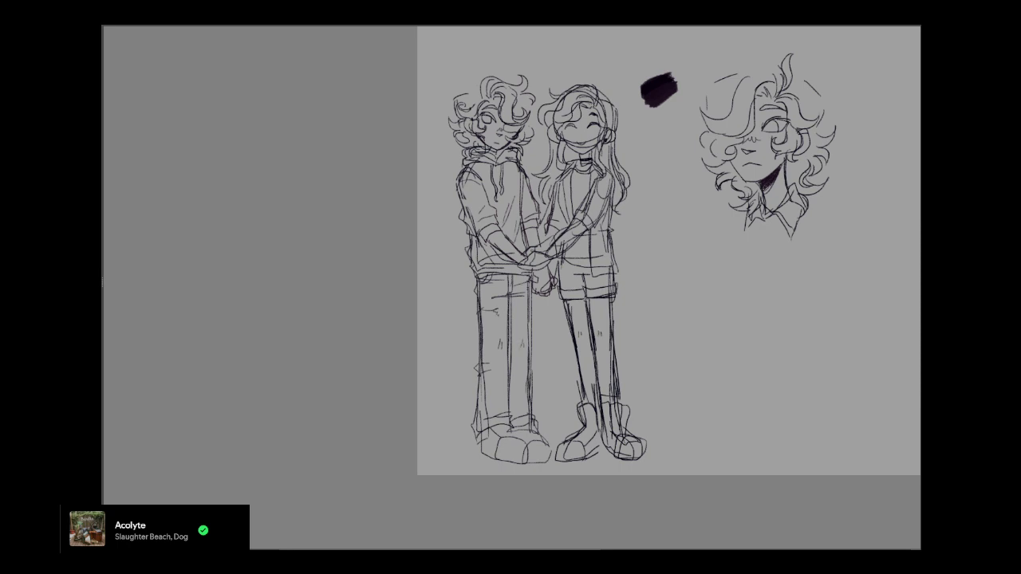
left_click_drag(484, 316, 497, 315)
key("ctrl+z")
left_click_drag(485, 305, 527, 295)
key("ctrl+z")
left_click_drag(498, 352, 508, 328)
key("ctrl+z")
left_click_drag(500, 349, 509, 350)
key("ctrl+z")
left_click_drag(486, 336, 496, 342)
mouse_move(527, 363)
left_mouse_down()
mouse_move(521, 370)
mouse_move(536, 367)
mouse_move(525, 370)
left_mouse_up()
key("ctrl+z")
key("ctrl+z")
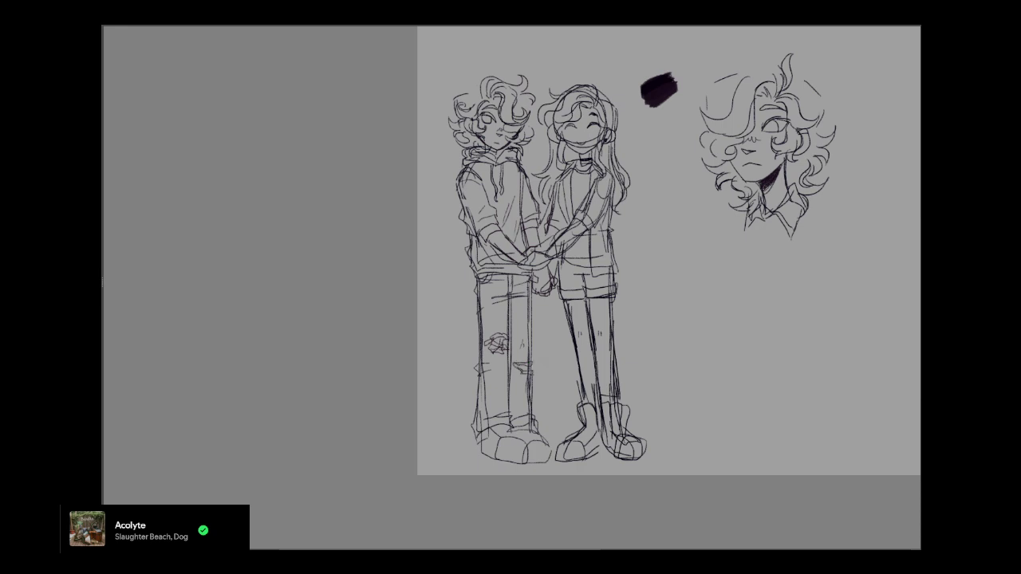
Redraw the outer edge of the hoodie figure's far trouser leg and add wrinkles around its rip
left_click_drag(531, 317, 531, 359)
key("ctrl+z")
key("ctrl+z")
left_click_drag(530, 316, 531, 355)
key("ctrl+z")
left_click_drag(531, 318, 535, 408)
mouse_move(558, 271)
left_mouse_down()
mouse_move(590, 278)
mouse_move(610, 310)
left_mouse_up()
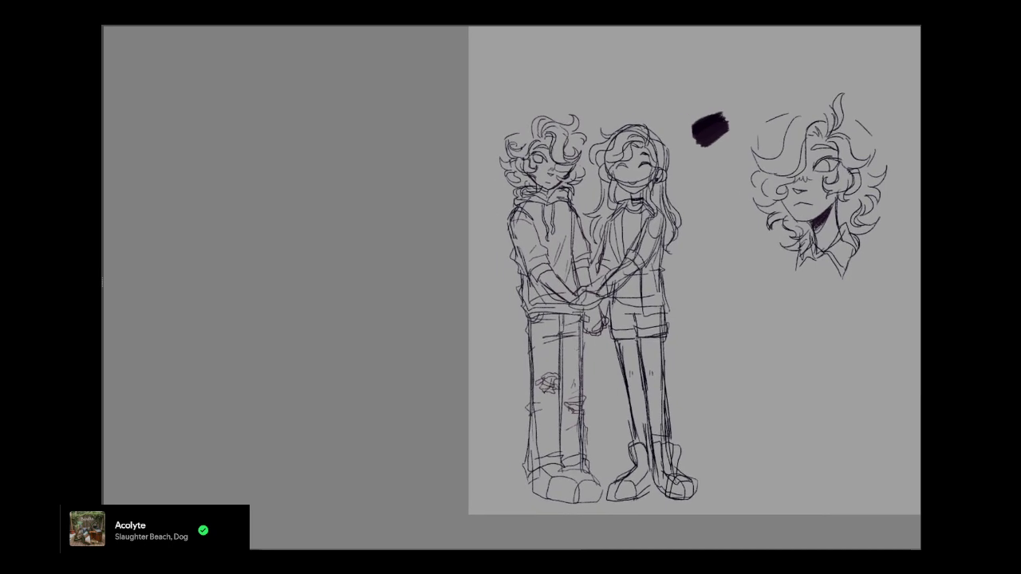
left_click_drag(568, 349, 584, 358)
mouse_move(574, 303)
left_mouse_down()
mouse_move(578, 324)
mouse_move(540, 366)
left_mouse_up()
Select the top curls of the hoodie figure's hair, move them slightly upward and clear the selection
key("ctrl+plus")
key("ctrl+plus")
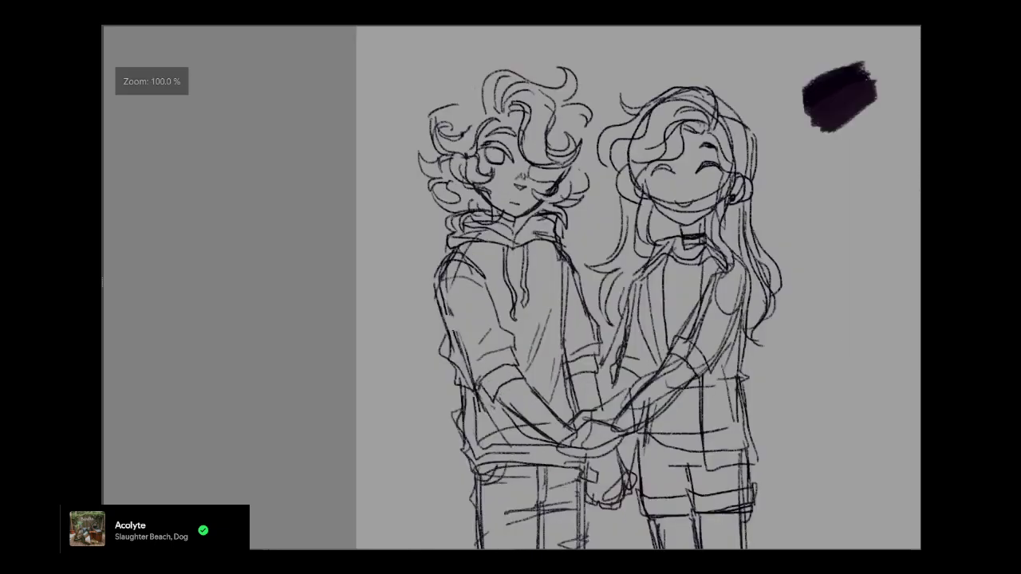
mouse_move(621, 354)
left_mouse_down()
mouse_move(655, 439)
mouse_move(650, 497)
left_mouse_up()
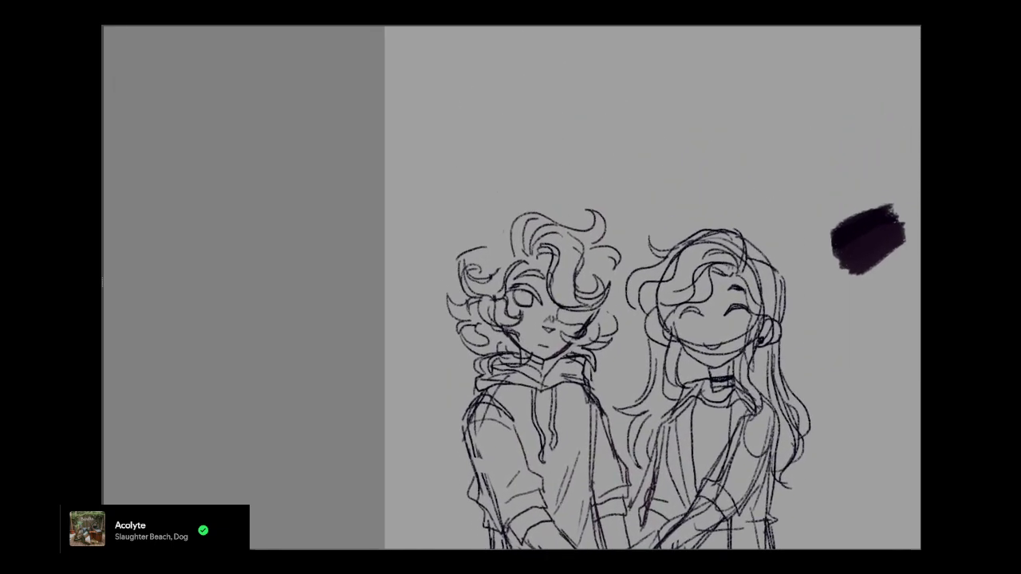
mouse_move(508, 233)
left_mouse_down()
mouse_move(516, 258)
mouse_move(521, 223)
mouse_move(598, 251)
mouse_move(623, 280)
mouse_move(575, 170)
mouse_move(515, 240)
mouse_move(529, 207)
left_mouse_up()
key("t")
key("ctrl+r")
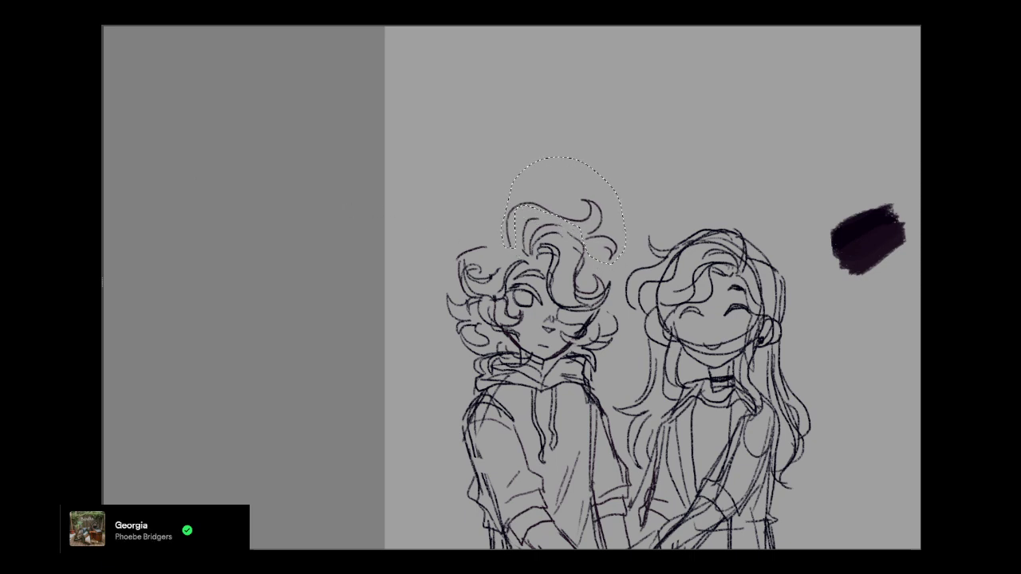
left_click(190, 197)
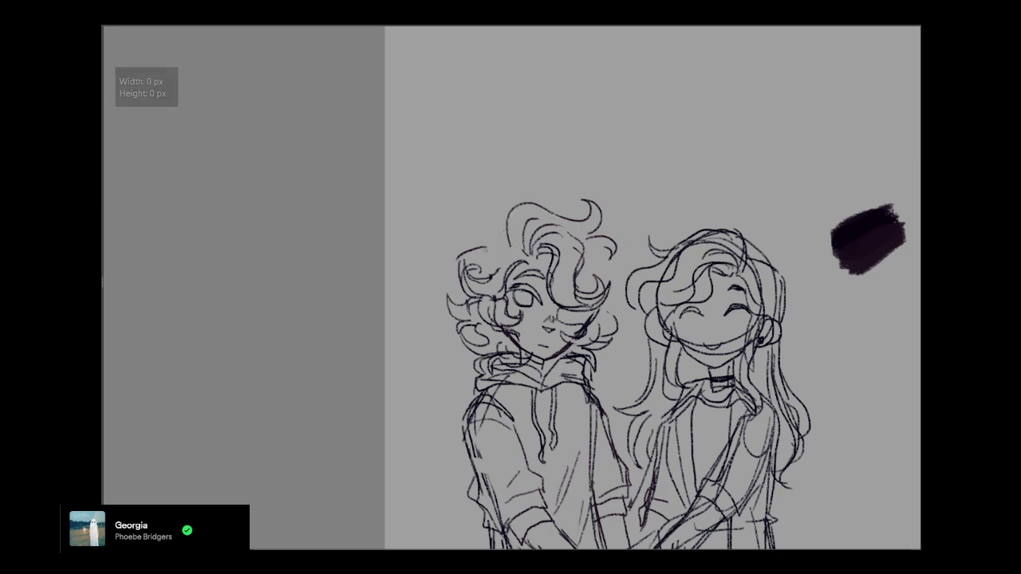
Draw pointed hair tufts beside the hoodie figure's raised top curls and a short strand on the opposite side
mouse_move(504, 200)
left_mouse_down()
mouse_move(491, 248)
mouse_move(477, 226)
left_mouse_up()
mouse_move(477, 225)
left_mouse_down()
mouse_move(490, 255)
mouse_move(508, 252)
left_mouse_up()
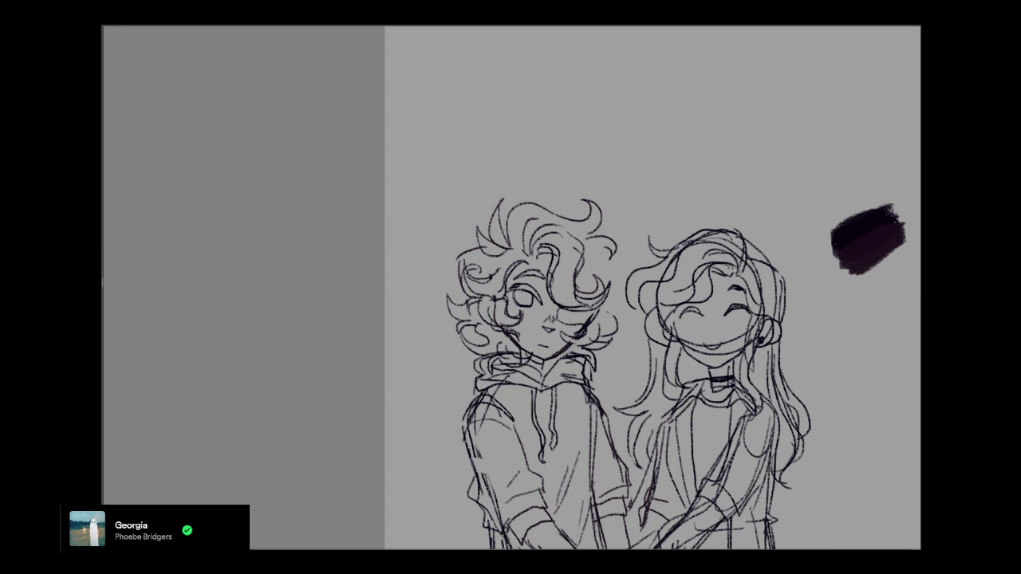
mouse_move(587, 232)
left_mouse_down()
mouse_move(616, 250)
mouse_move(621, 300)
left_mouse_up()
key("ctrl+z")
left_click_drag(593, 244, 612, 253)
mouse_move(606, 319)
left_mouse_down()
mouse_move(521, 245)
mouse_move(523, 259)
left_mouse_up()
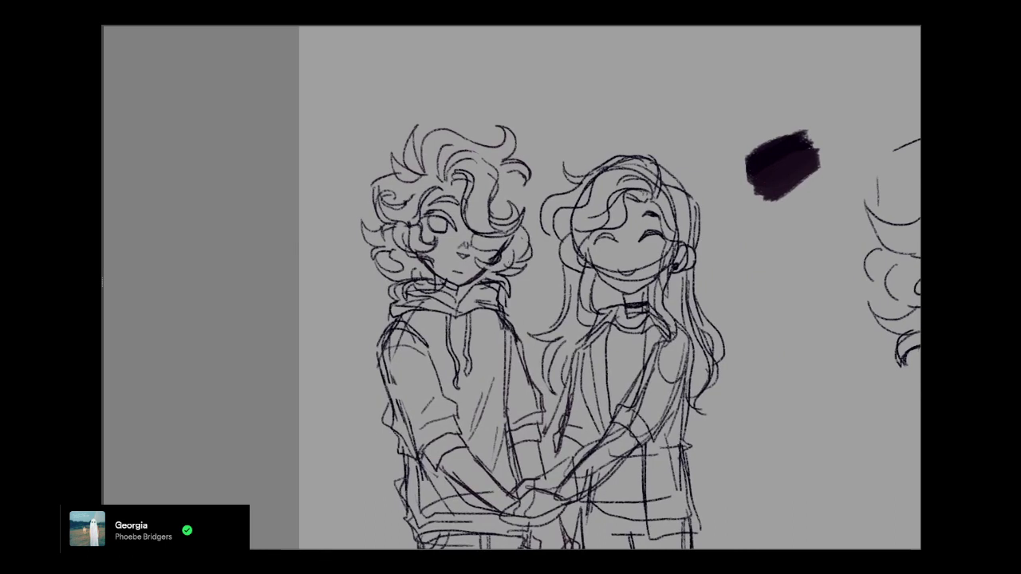
Fill out the far side of the hoodie figure's hair with curls from the temple down to the jaw
mouse_move(517, 220)
left_mouse_down()
mouse_move(531, 182)
mouse_move(516, 225)
mouse_move(524, 244)
mouse_move(545, 238)
left_mouse_up()
left_click_drag(545, 239, 514, 259)
key("ctrl+z")
mouse_move(524, 189)
left_mouse_down()
mouse_move(532, 206)
mouse_move(522, 230)
left_mouse_up()
mouse_move(522, 241)
left_mouse_down()
mouse_move(542, 229)
mouse_move(510, 276)
left_mouse_up()
left_click_drag(506, 269, 493, 281)
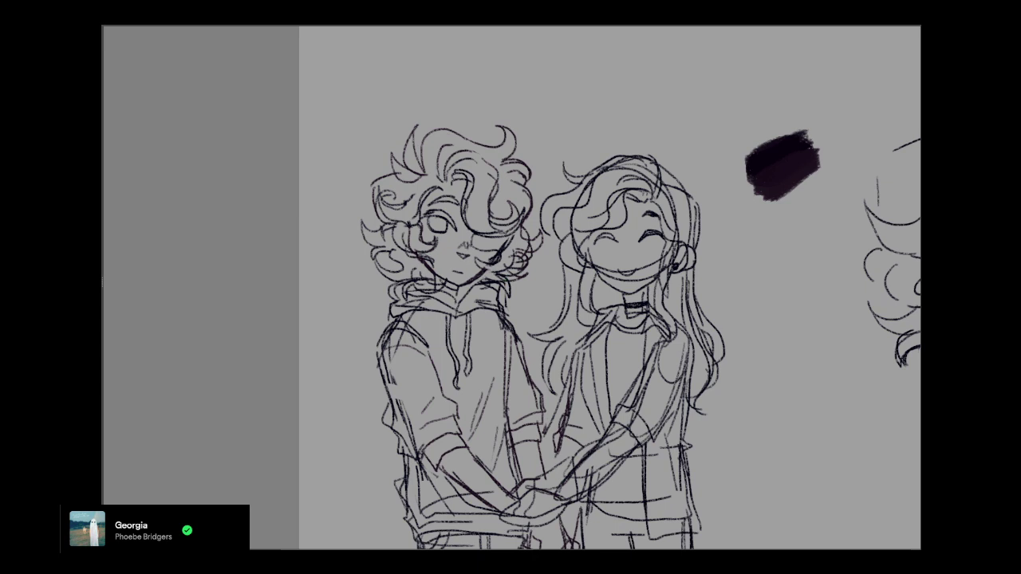
mouse_move(529, 232)
left_mouse_down()
mouse_move(532, 183)
mouse_move(536, 205)
mouse_move(520, 232)
mouse_move(541, 225)
mouse_move(520, 249)
mouse_move(565, 236)
left_mouse_up()
key("ctrl+z")
mouse_move(559, 287)
left_mouse_down()
mouse_move(591, 259)
mouse_move(576, 299)
left_mouse_up()
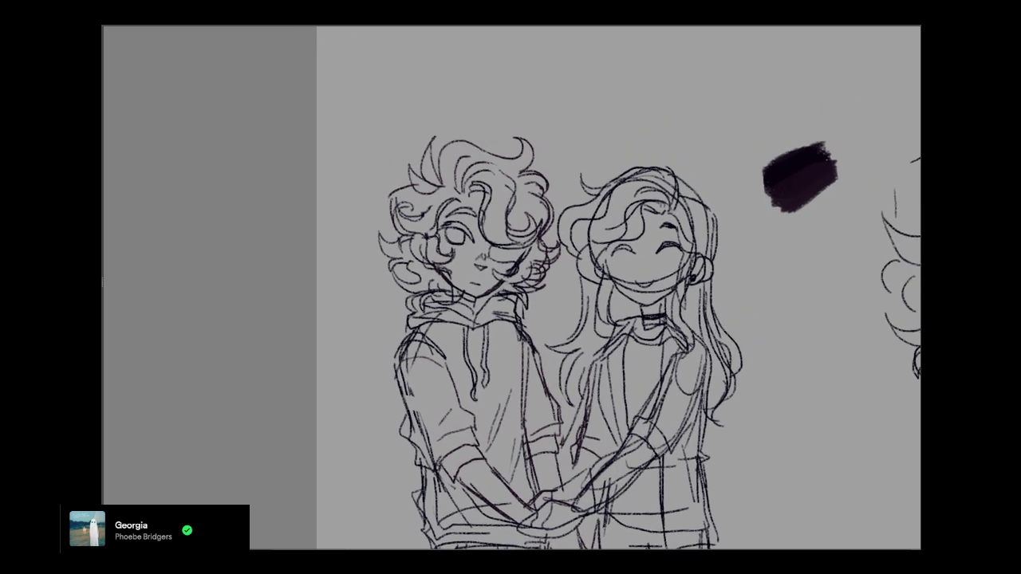
Redraw the long-haired figure's face with closed smiling eyes, blush marks, a small nose and a curved smile
key("ctrl+plus")
mouse_move(664, 234)
left_mouse_down()
mouse_move(675, 240)
mouse_move(640, 246)
mouse_move(652, 258)
left_mouse_up()
mouse_move(658, 248)
left_mouse_down()
mouse_move(663, 260)
mouse_move(720, 254)
left_mouse_up()
left_click_drag(724, 246, 690, 266)
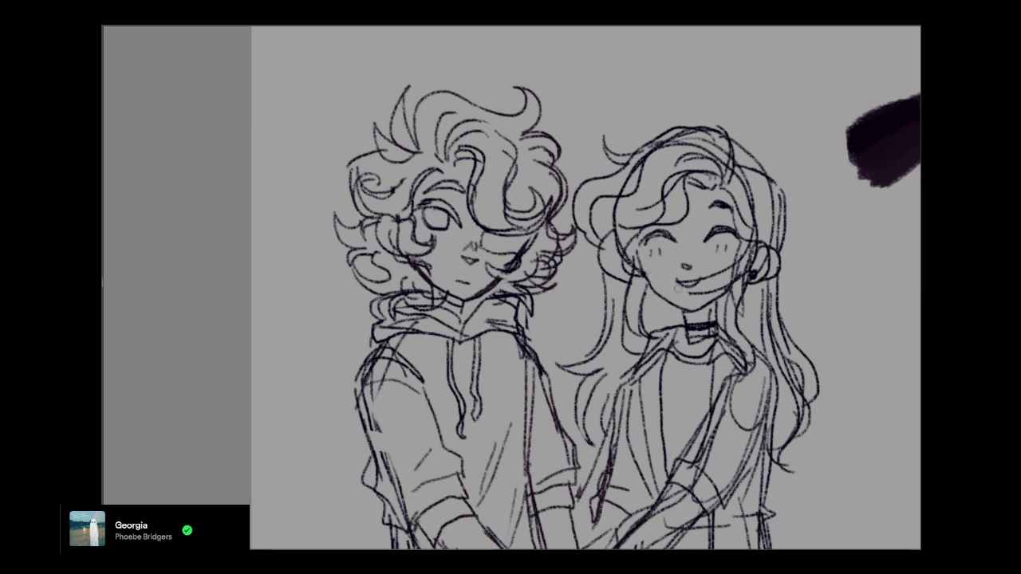
left_click_drag(685, 280, 707, 277)
mouse_move(678, 281)
left_mouse_down()
mouse_move(713, 280)
mouse_move(729, 262)
mouse_move(720, 287)
mouse_move(693, 293)
left_mouse_up()
left_click_drag(699, 290, 696, 290)
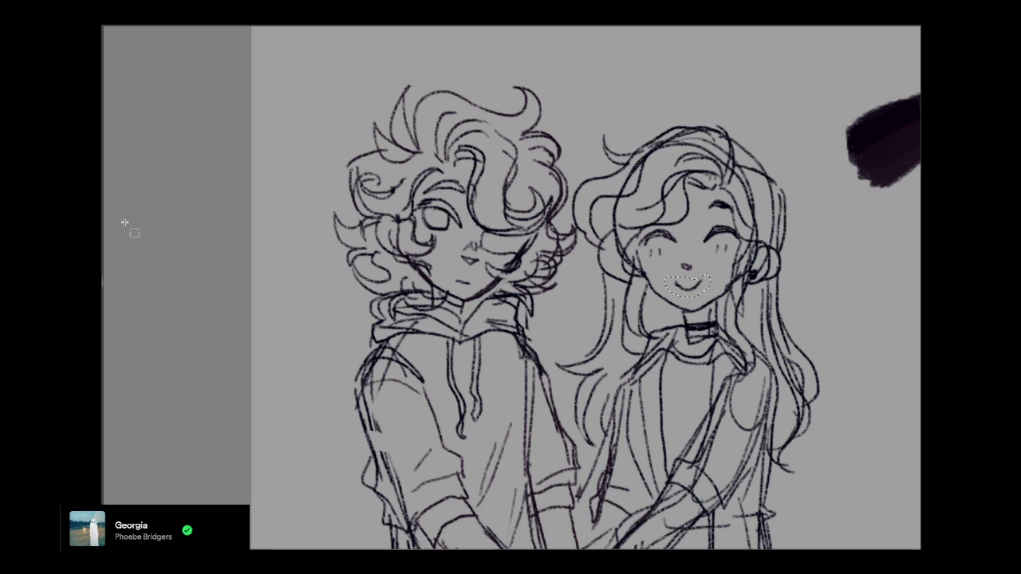
left_click(130, 141)
Shade under the long-haired figure's chin, then strengthen the jacket opening and add shirt folds
mouse_move(684, 311)
left_mouse_down()
mouse_move(708, 319)
mouse_move(714, 302)
mouse_move(708, 318)
left_mouse_up()
mouse_move(696, 316)
left_mouse_down()
mouse_move(728, 289)
mouse_move(728, 338)
left_mouse_up()
left_click_drag(721, 295, 732, 350)
mouse_move(646, 284)
left_mouse_down()
mouse_move(638, 346)
mouse_move(645, 331)
mouse_move(679, 326)
mouse_move(631, 368)
left_mouse_up()
mouse_move(632, 369)
left_mouse_down()
mouse_move(672, 356)
mouse_move(658, 459)
left_mouse_up()
mouse_move(634, 381)
left_mouse_down()
mouse_move(630, 461)
mouse_move(649, 495)
left_mouse_up()
left_click_drag(670, 392, 691, 435)
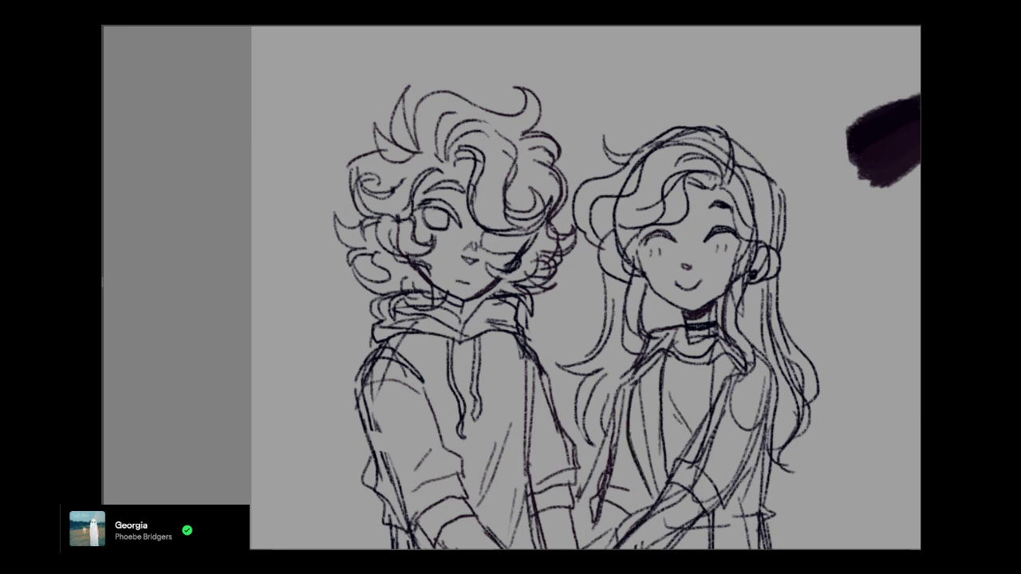
Erase the top outline of the long-haired figure's hair and redraw the crown
mouse_move(587, 319)
left_mouse_down()
mouse_move(526, 217)
mouse_move(579, 357)
left_mouse_up()
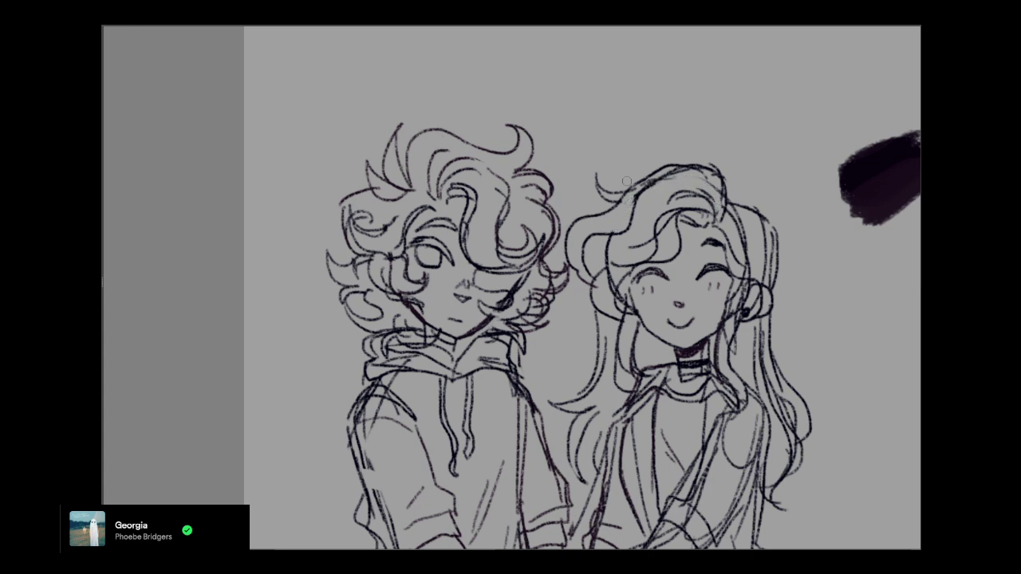
mouse_move(627, 182)
left_mouse_down()
mouse_move(675, 164)
mouse_move(729, 171)
mouse_move(645, 180)
mouse_move(685, 165)
left_mouse_up()
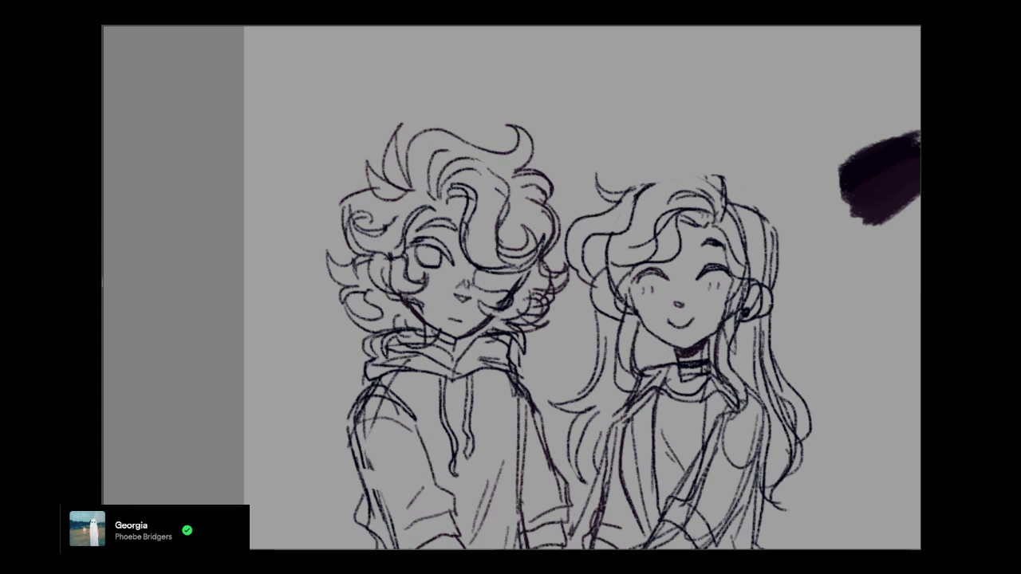
mouse_move(723, 204)
left_mouse_down()
mouse_move(666, 176)
mouse_move(632, 197)
mouse_move(693, 170)
mouse_move(722, 225)
left_mouse_up()
key("ctrl+z")
mouse_move(670, 175)
left_mouse_down()
mouse_move(721, 181)
mouse_move(774, 269)
left_mouse_up()
left_click_drag(702, 172, 620, 190)
mouse_move(574, 303)
left_mouse_down()
mouse_move(574, 243)
mouse_move(544, 242)
left_mouse_up()
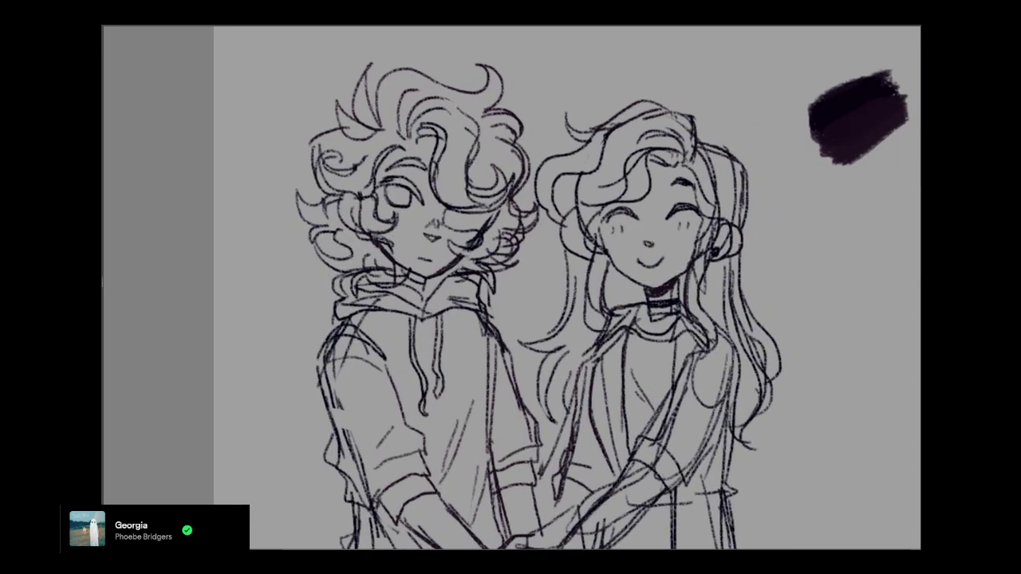
Refine the crown of the long-haired figure's hair with a rounded lock at the parting and a thicker back line
left_click_drag(669, 106, 696, 164)
key("ctrl+z")
key("ctrl+z")
mouse_move(661, 108)
left_mouse_down()
mouse_move(591, 134)
mouse_move(673, 120)
mouse_move(709, 168)
left_mouse_up()
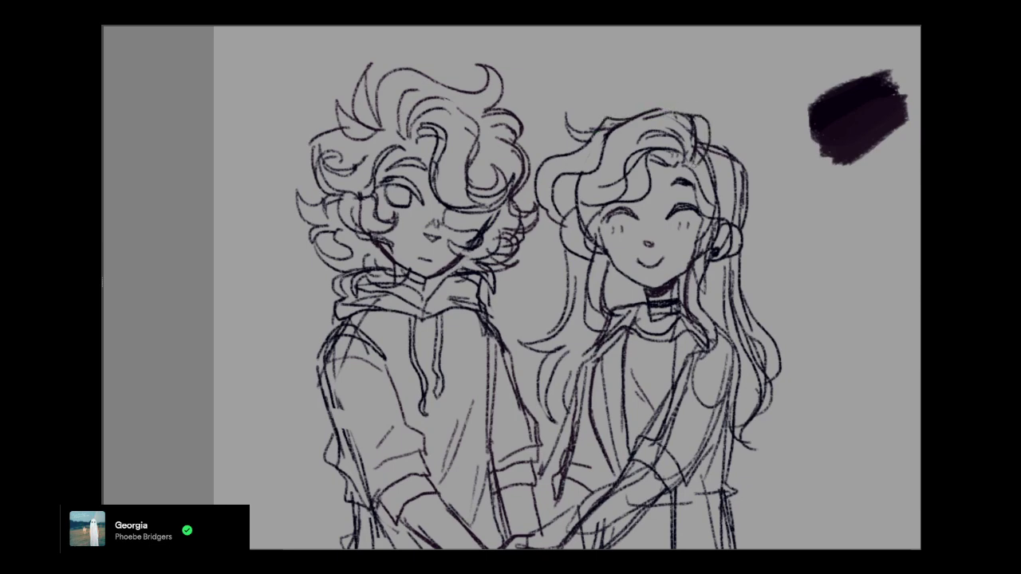
mouse_move(642, 114)
left_mouse_down()
mouse_move(593, 133)
mouse_move(562, 113)
mouse_move(591, 143)
mouse_move(564, 110)
mouse_move(610, 134)
mouse_move(596, 122)
left_mouse_up()
key("ctrl+z")
key("ctrl+z")
key("ctrl+z")
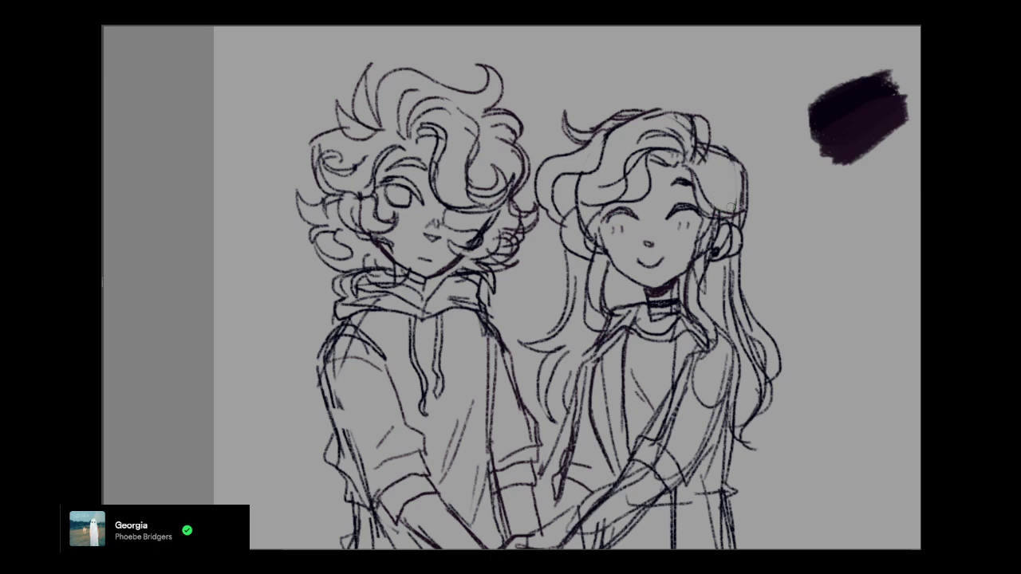
Erase the doubled strands beside the long-haired figure's forehead and redraw the outer hair edge down to the ear
mouse_move(730, 158)
left_mouse_down()
mouse_move(744, 231)
mouse_move(740, 142)
mouse_move(723, 181)
mouse_move(727, 171)
mouse_move(729, 203)
left_mouse_up()
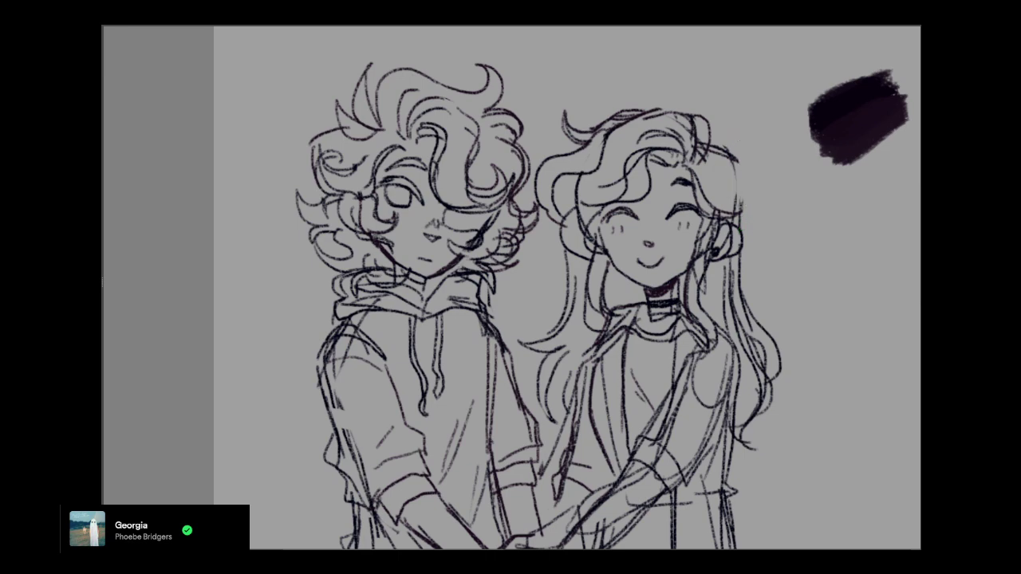
left_click_drag(727, 155, 730, 223)
left_click_drag(737, 160, 739, 213)
mouse_move(510, 287)
left_mouse_down()
mouse_move(456, 289)
mouse_move(487, 248)
left_mouse_up()
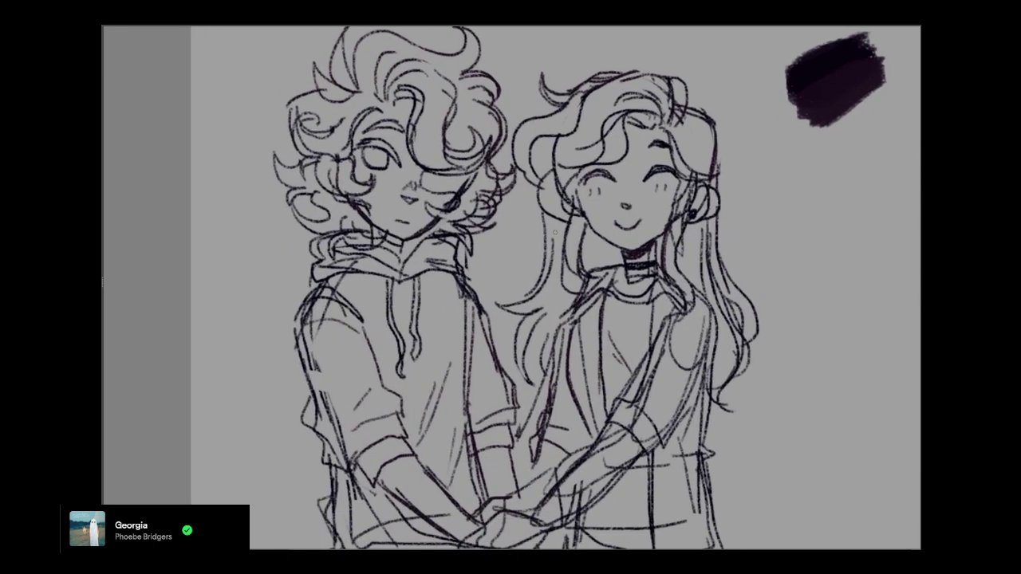
Add inner strands to the long-haired figure's locks hanging between the two figures
left_click_drag(555, 220, 523, 379)
left_click_drag(533, 321, 533, 385)
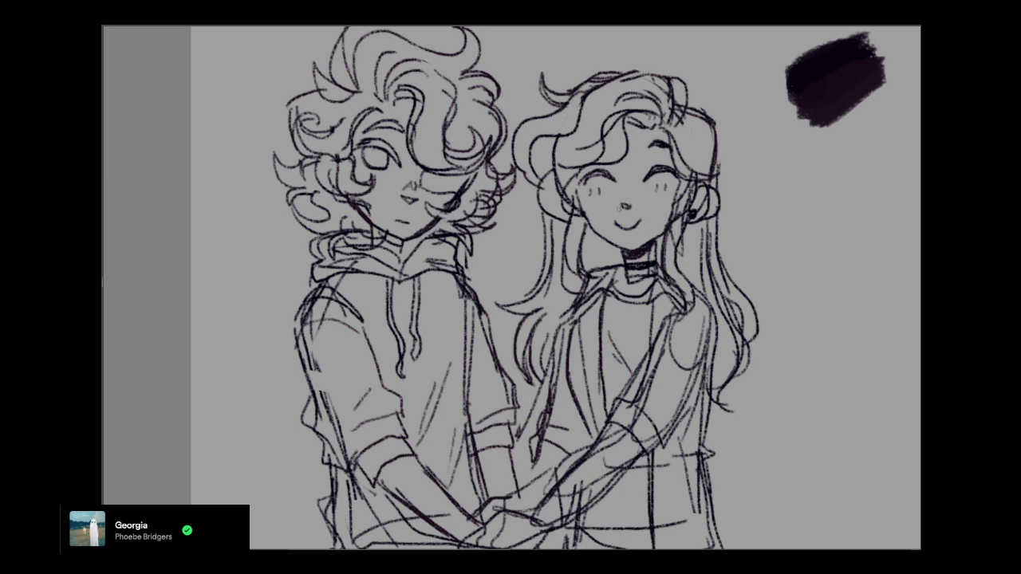
mouse_move(511, 287)
left_mouse_down()
mouse_move(518, 249)
mouse_move(579, 363)
left_mouse_up()
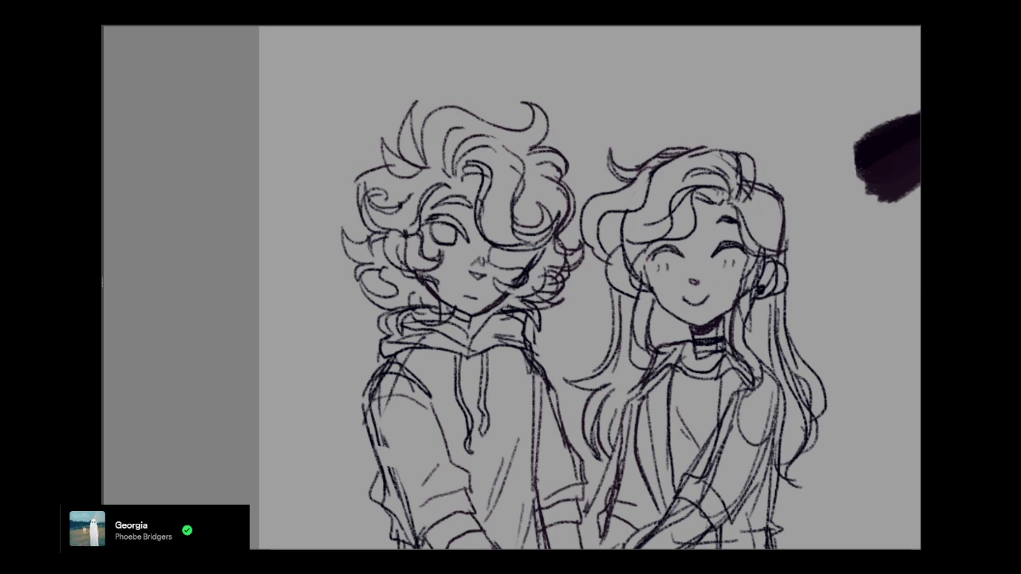
key("alt+f")
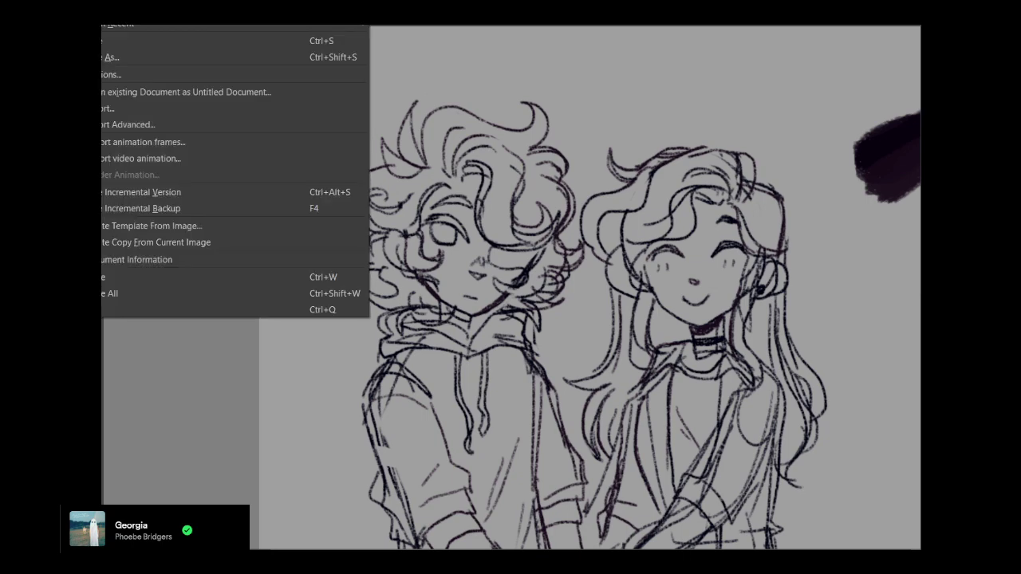
left_click(104, 8)
left_click(508, 14)
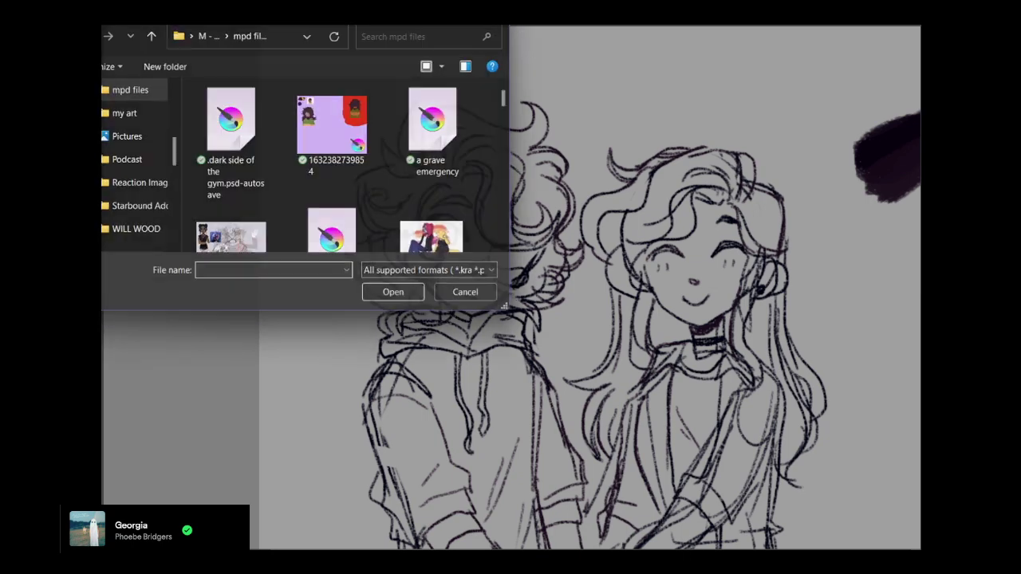
Create a new 645 by 413 pixel document from the clipboard image of the two dark-haired reference portraits
left_click(72, 1)
left_click(103, 2)
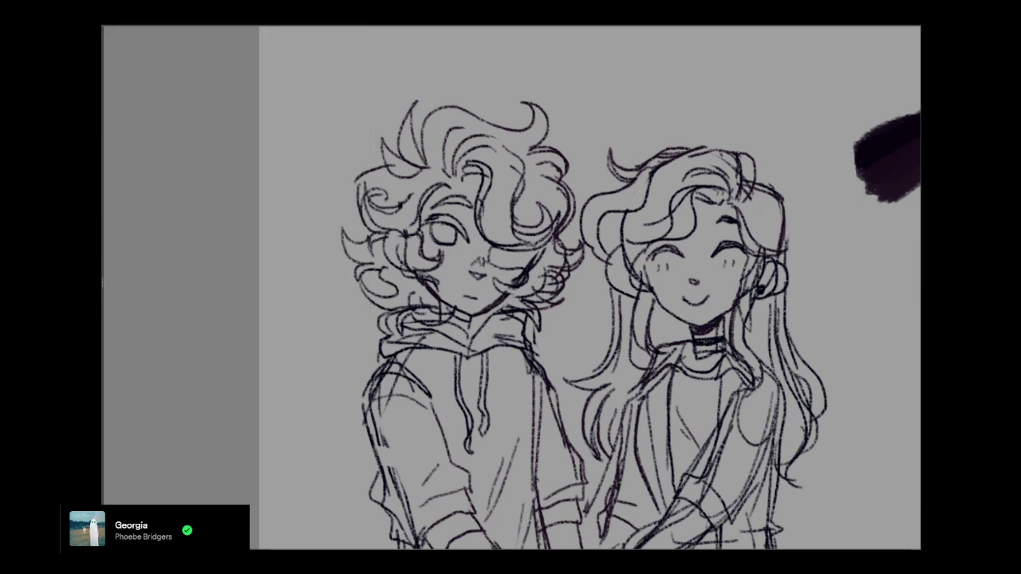
left_click(498, 132)
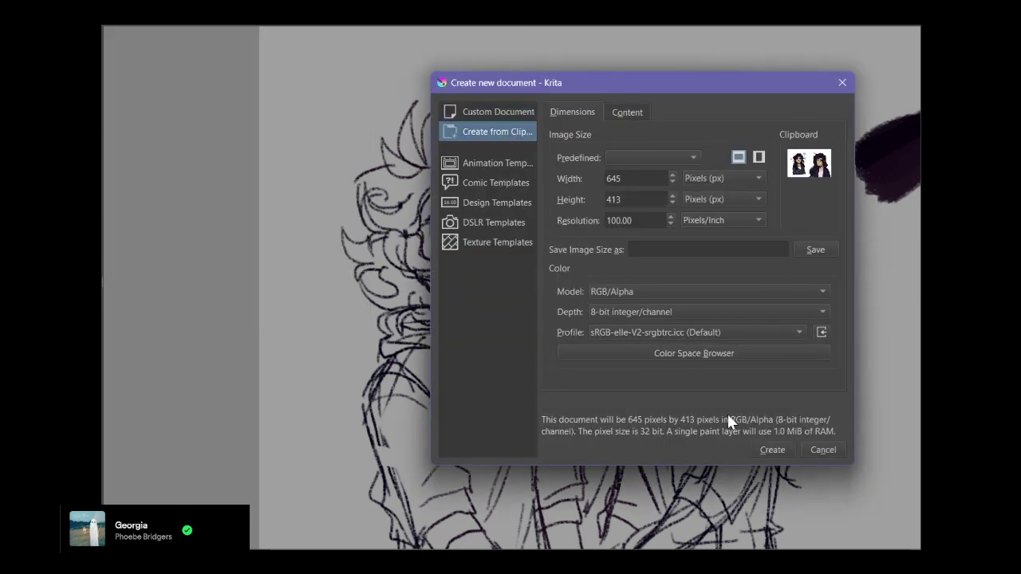
left_click(774, 450)
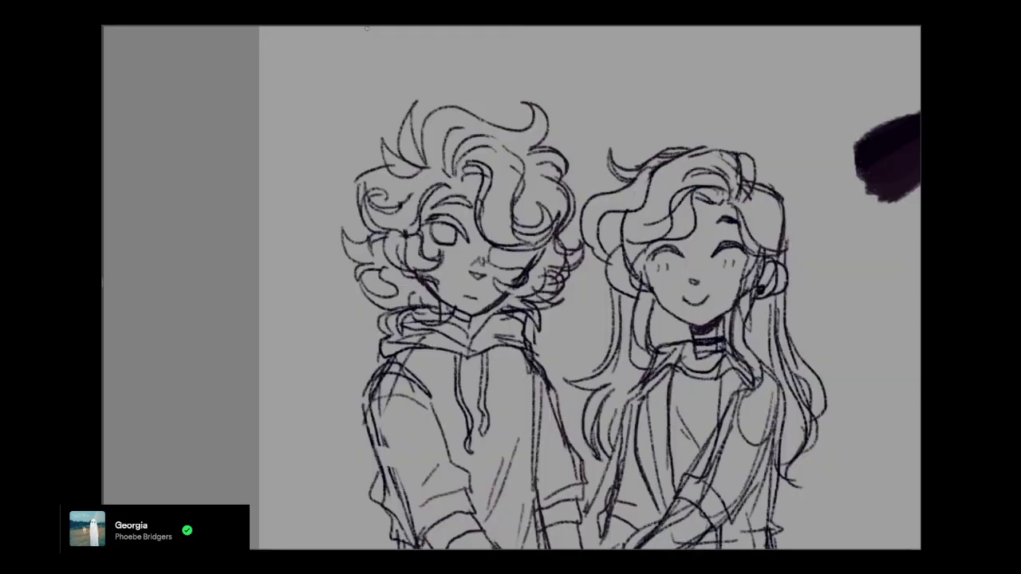
Paste the copied portrait of the curly-haired character in the red hoodie into the reference document
left_click(104, 26)
left_click(127, 41)
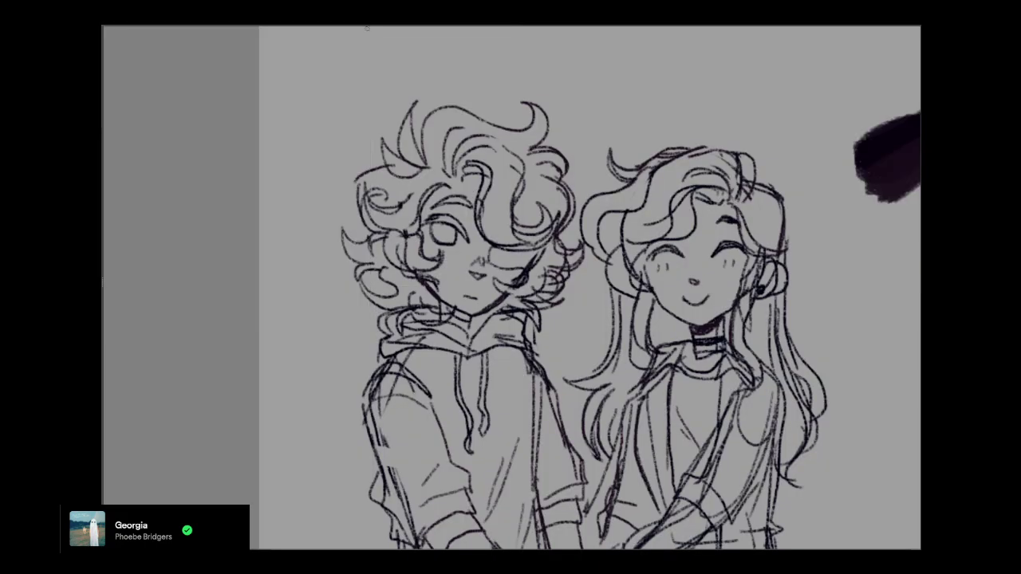
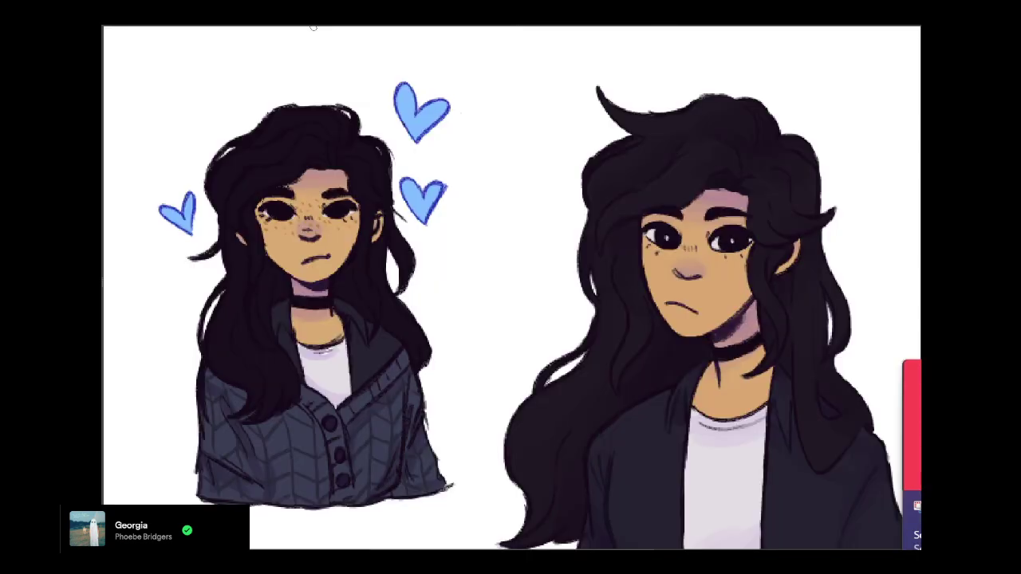
left_click(113, 25)
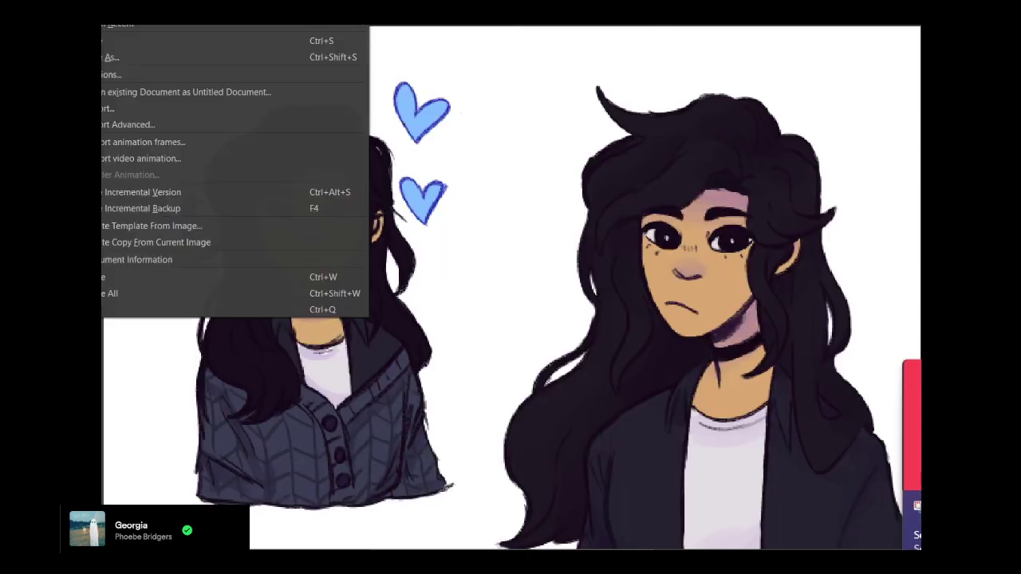
left_click(117, 122)
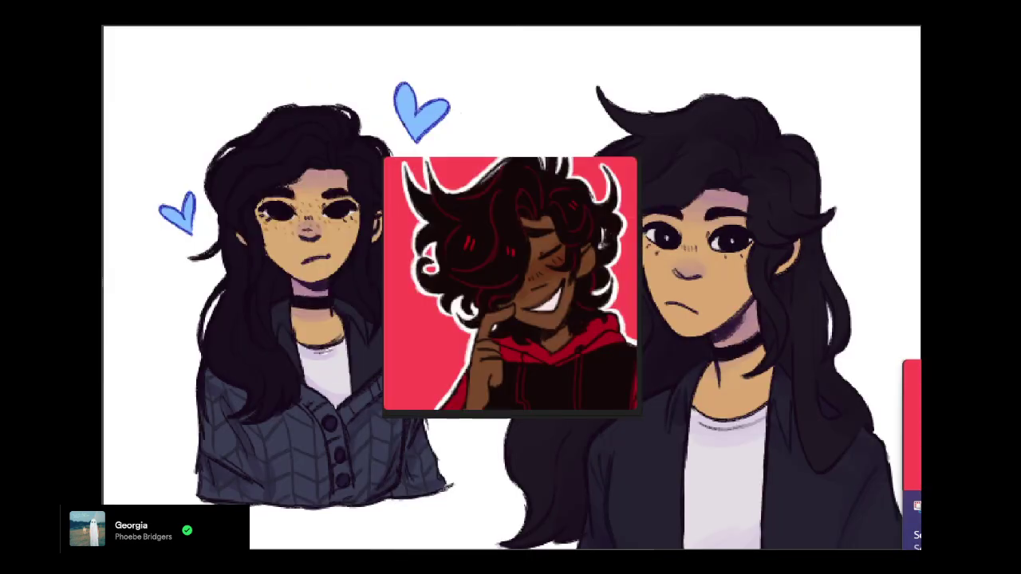
scroll(616, 327, "up", 1)
scroll(616, 327, "down", 5)
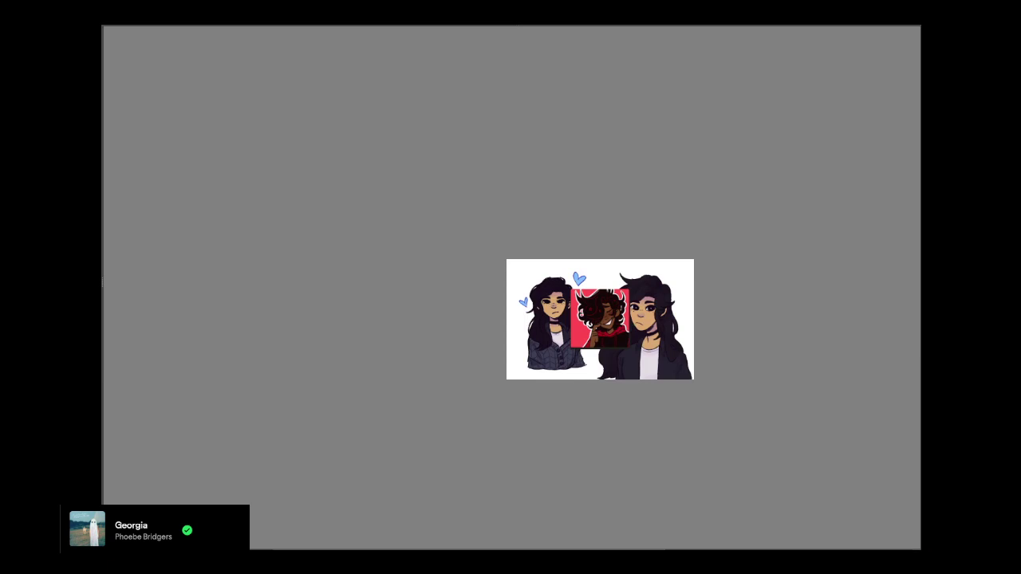
scroll(731, 337, "up", 2)
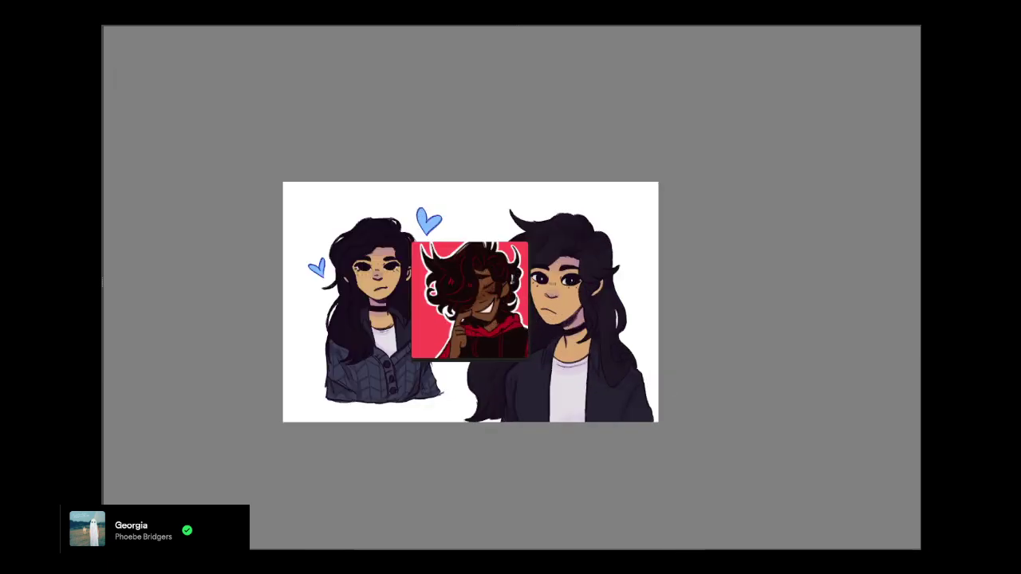
Clear the larger dark-haired portrait from the reference image and move the pasted curly-haired portrait into the emptied area
left_click_drag(462, 182, 785, 512)
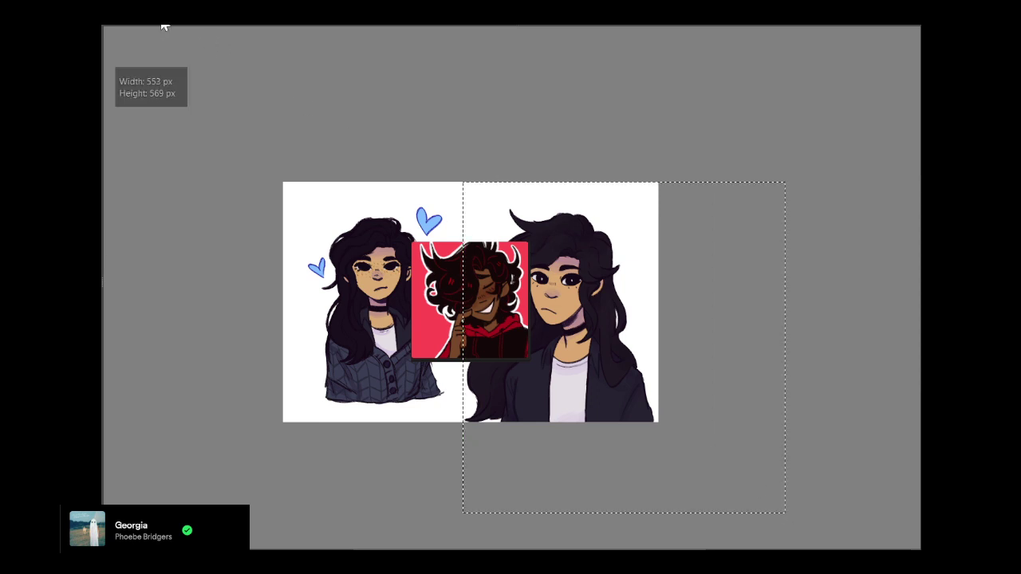
left_click(114, 2)
left_click(107, 26)
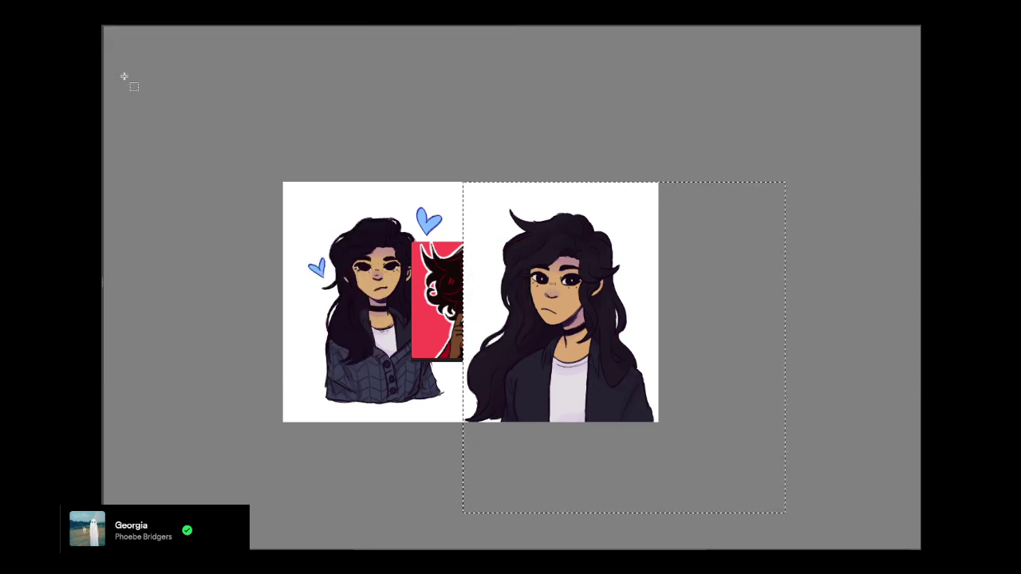
key("ctrl+z")
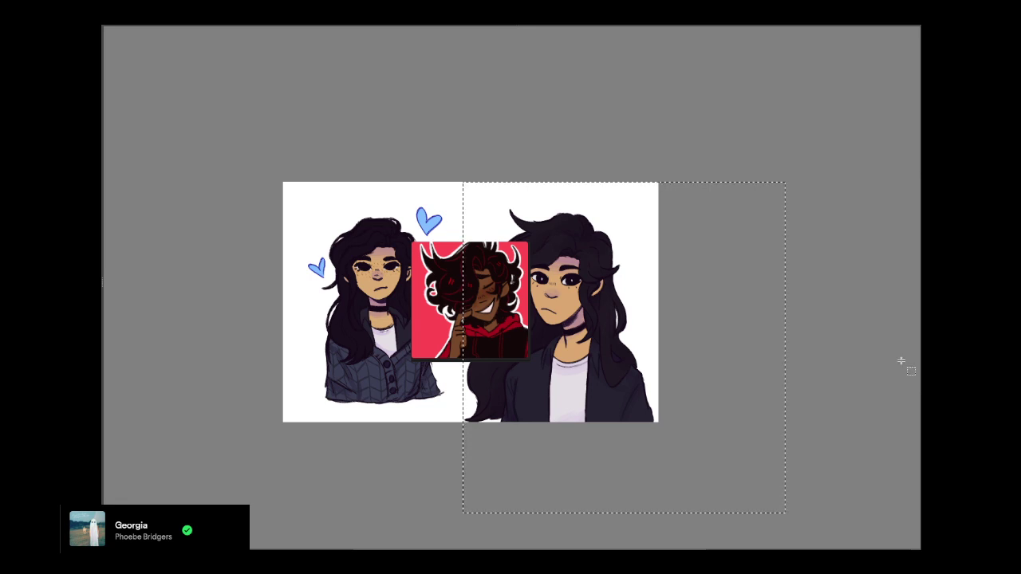
left_click(122, 2)
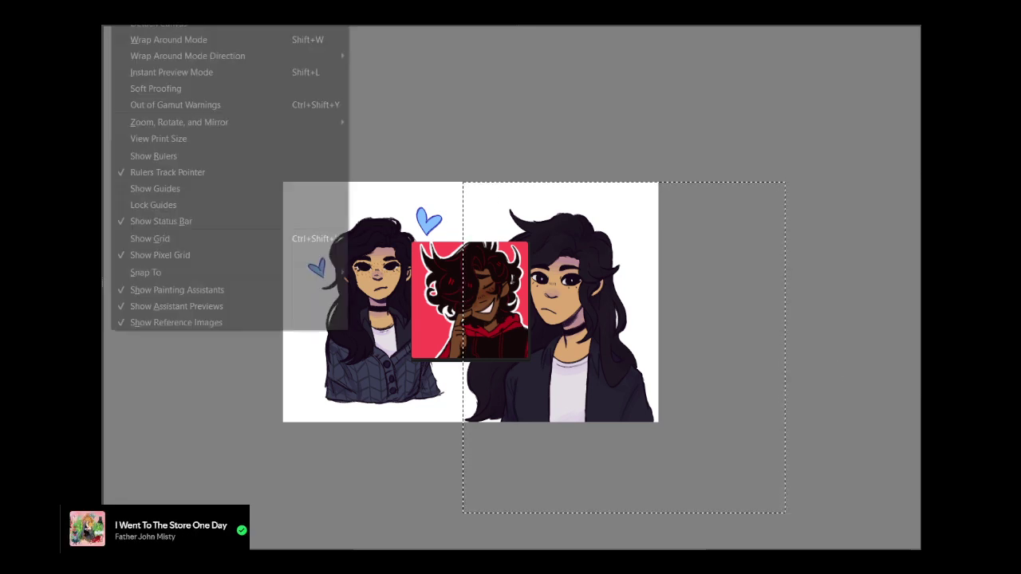
mouse_move(104, 2)
left_click(113, 26)
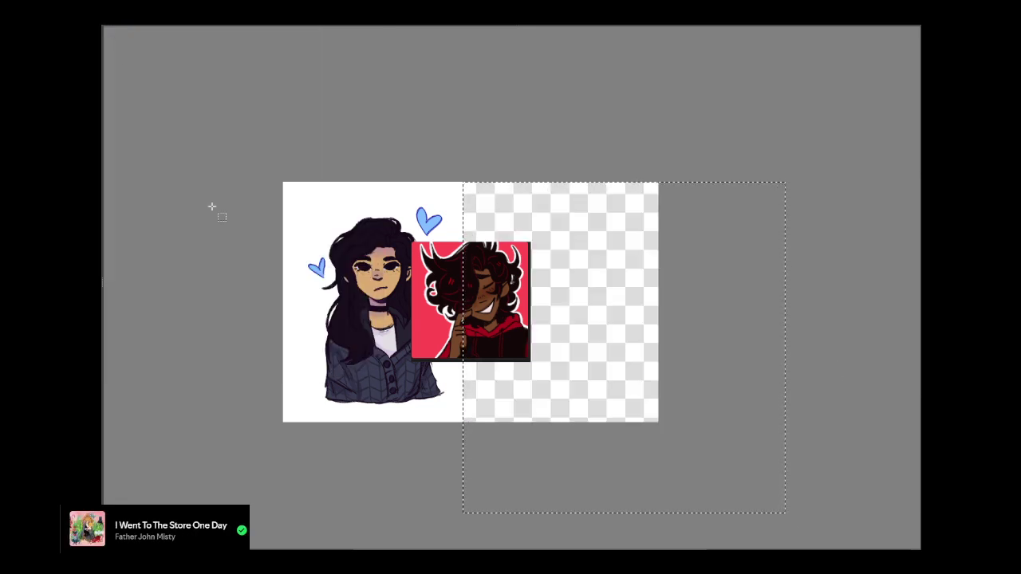
key("ctrl+shift+a")
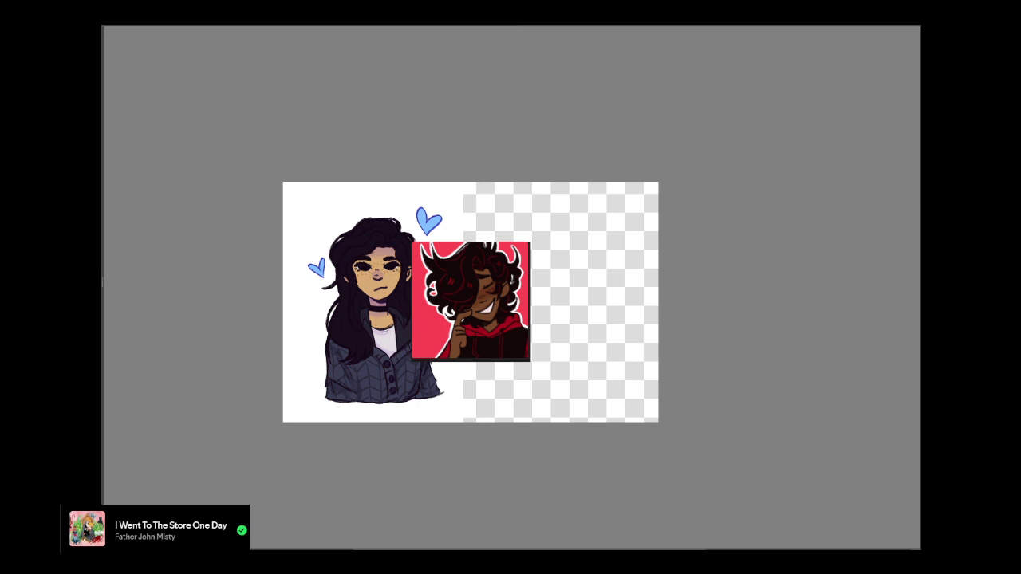
left_click_drag(562, 320, 618, 305)
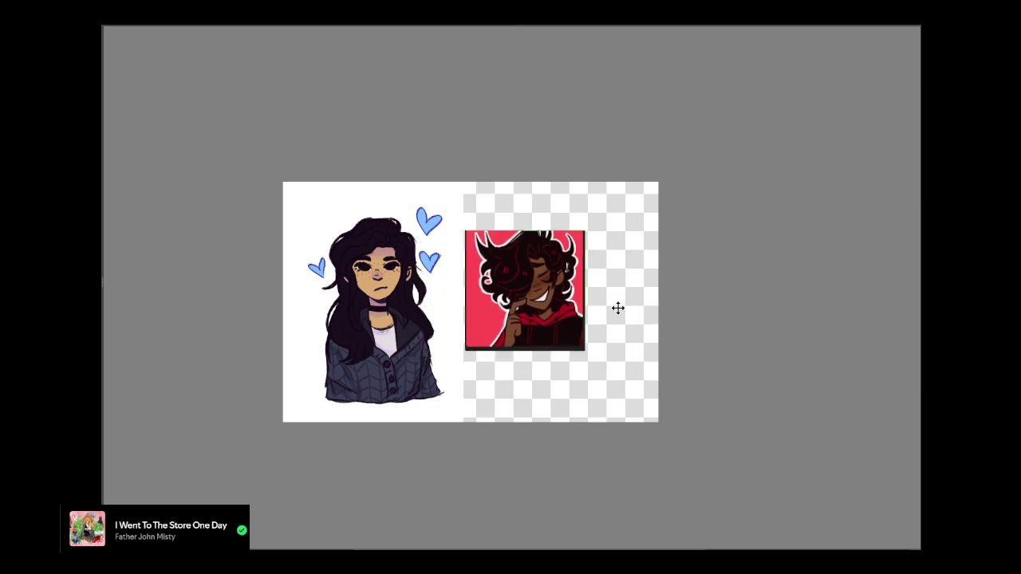
scroll(351, 302, "up", 2)
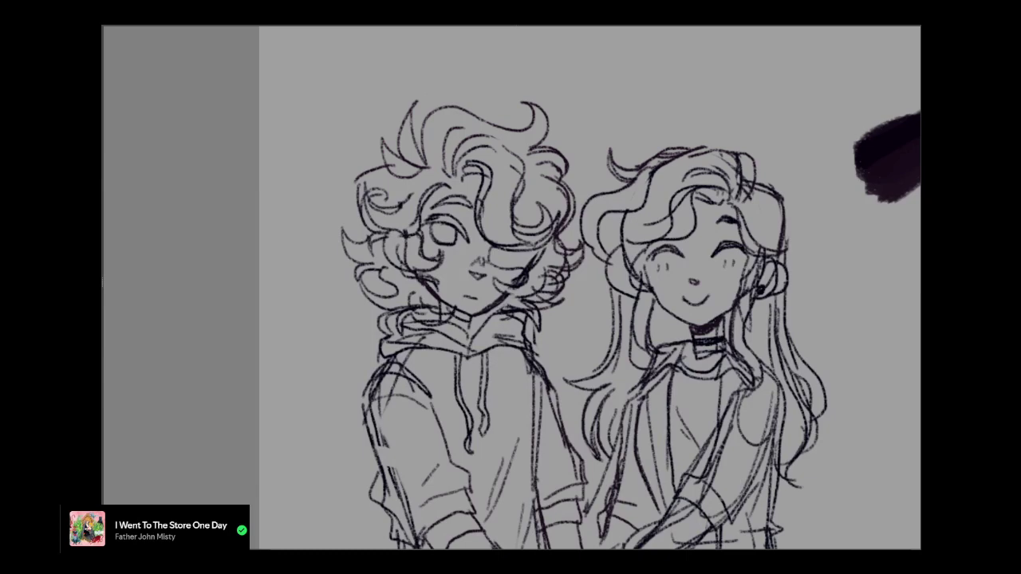
Extend the dark purple colour swatch beside the long-haired figure with a short brush dab
mouse_move(797, 287)
left_mouse_down()
mouse_move(162, 314)
mouse_move(473, 289)
mouse_move(495, 267)
left_mouse_up()
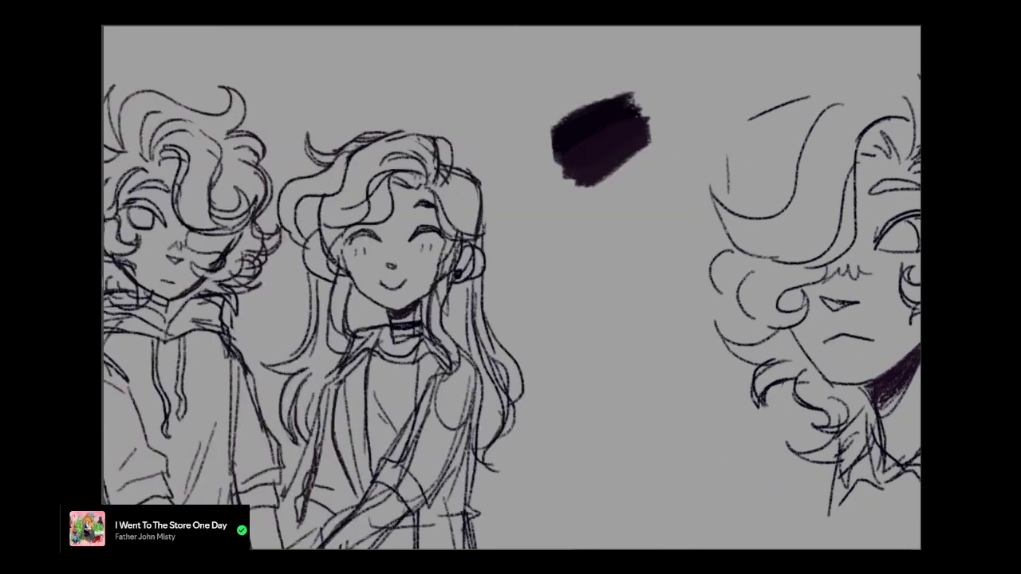
left_click_drag(588, 165, 601, 159)
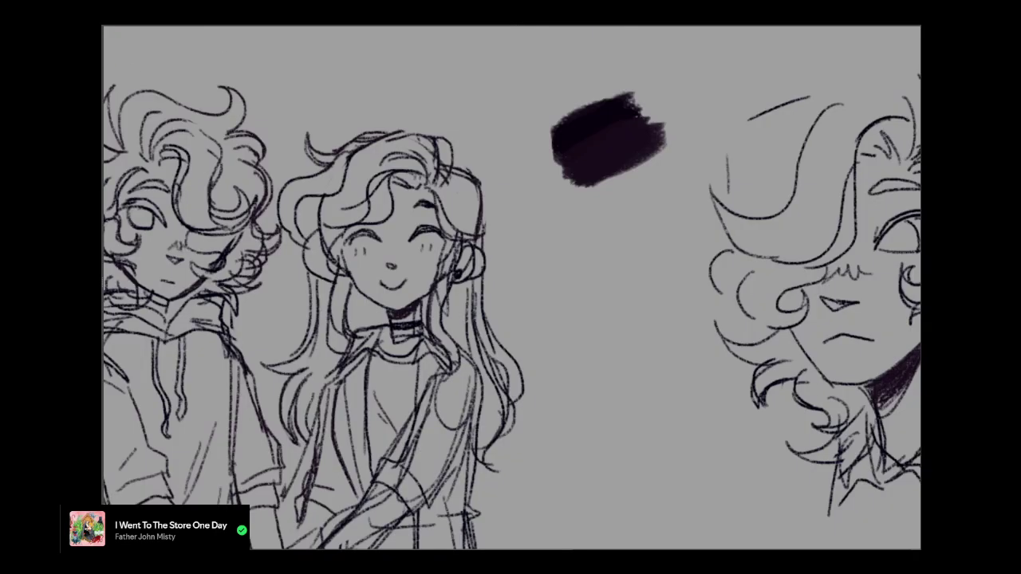
left_click_drag(510, 287, 752, 264)
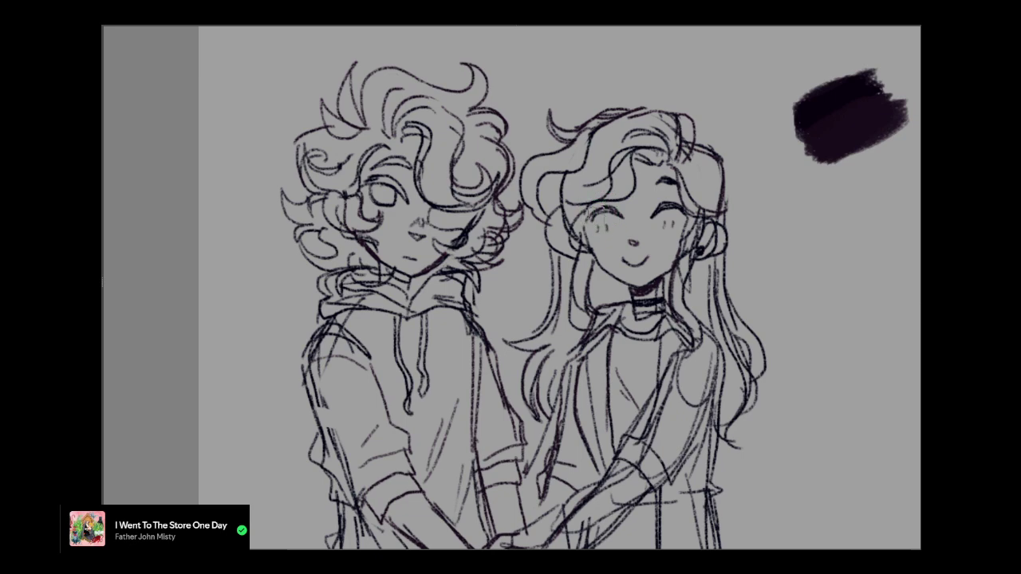
Try light orange, tan and off-white skin tones on the long-haired figure's face
mouse_move(603, 209)
left_mouse_down()
mouse_move(628, 265)
mouse_move(620, 262)
mouse_move(647, 276)
mouse_move(663, 241)
mouse_move(664, 252)
mouse_move(673, 205)
mouse_move(656, 238)
mouse_move(661, 191)
mouse_move(671, 190)
mouse_move(664, 182)
mouse_move(651, 219)
mouse_move(650, 197)
mouse_move(623, 231)
left_mouse_up()
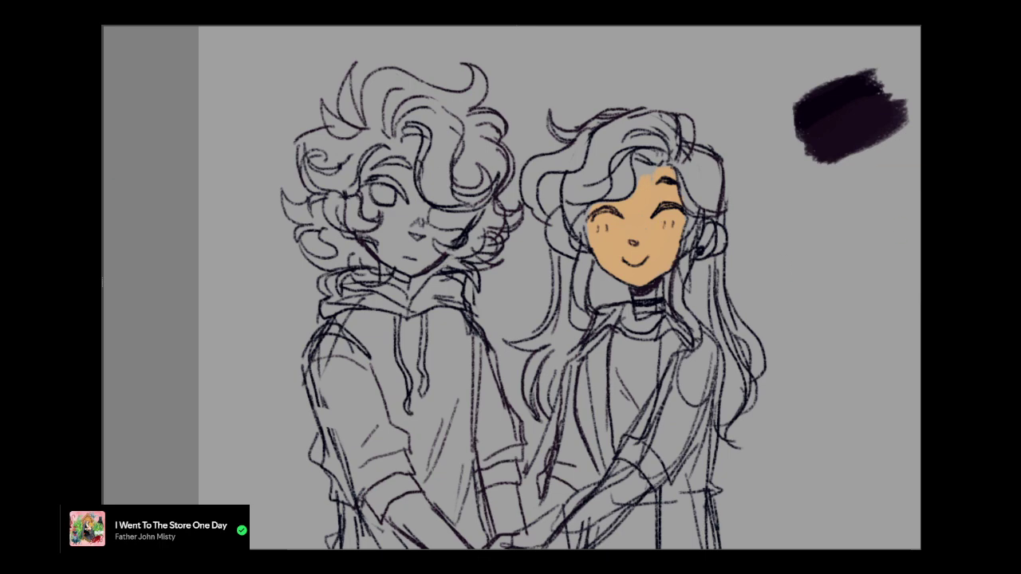
key("ctrl+z")
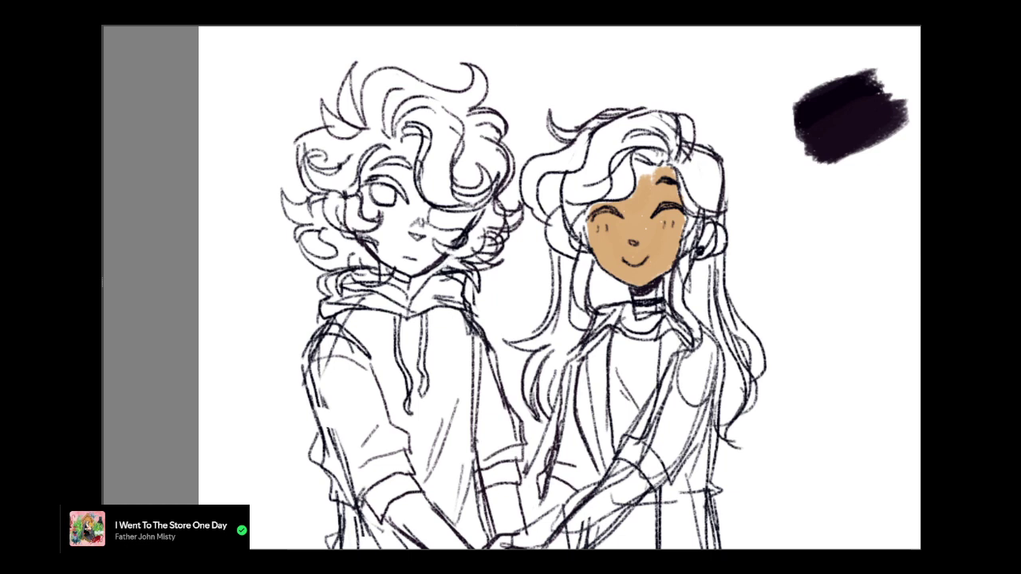
mouse_move(630, 217)
left_mouse_down()
mouse_move(639, 254)
mouse_move(662, 179)
left_mouse_up()
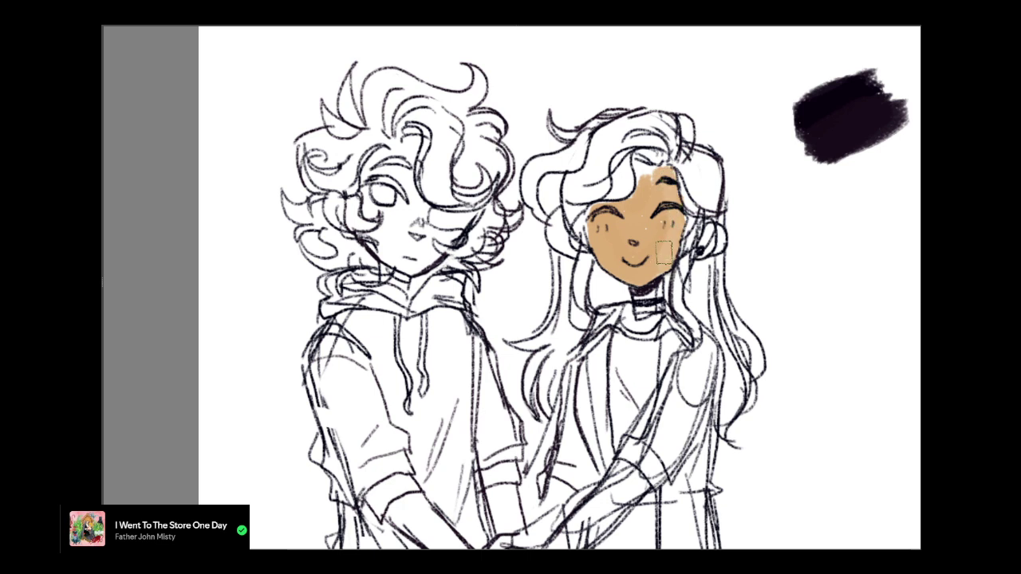
mouse_move(655, 171)
left_mouse_down()
mouse_move(663, 166)
mouse_move(716, 248)
mouse_move(627, 200)
mouse_move(576, 195)
mouse_move(637, 292)
left_mouse_up()
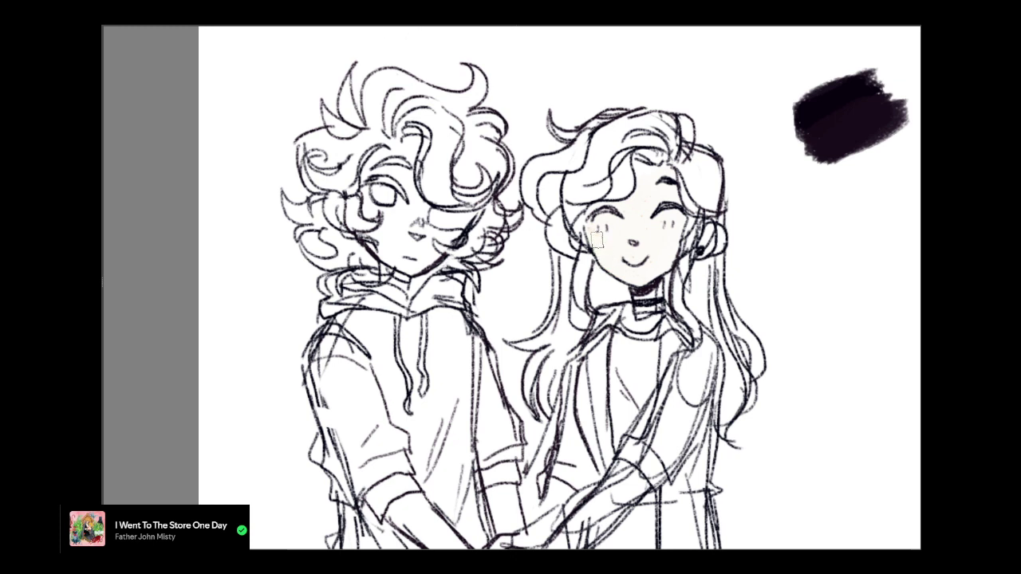
Paint the long-haired figure's face and neck in a flat tan skin tone beneath the line art
mouse_move(598, 239)
left_mouse_down()
mouse_move(622, 266)
mouse_move(601, 255)
mouse_move(642, 280)
mouse_move(678, 220)
mouse_move(663, 264)
mouse_move(666, 216)
mouse_move(667, 255)
mouse_move(645, 270)
mouse_move(633, 272)
mouse_move(627, 252)
mouse_move(634, 225)
mouse_move(591, 236)
left_mouse_up()
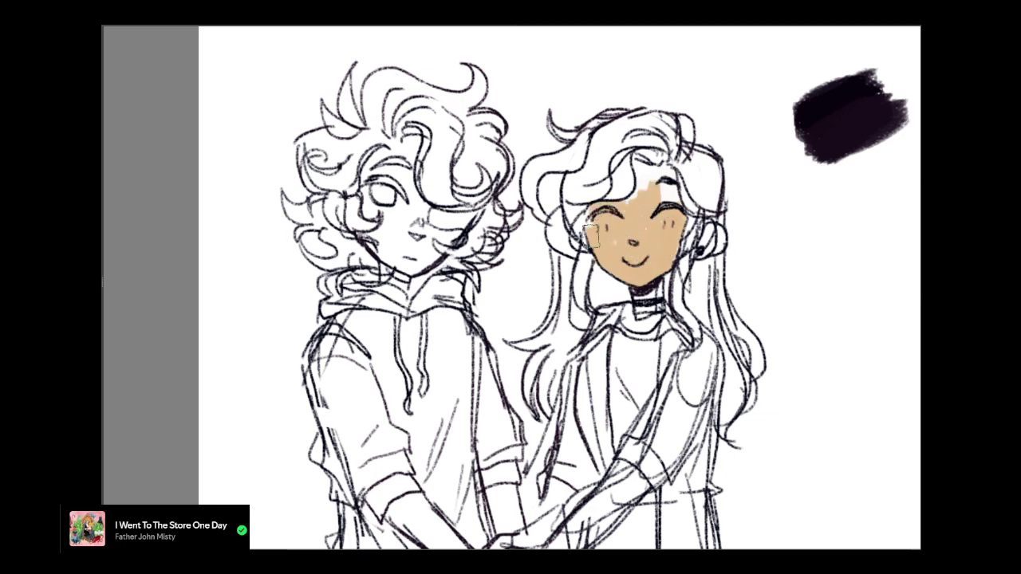
mouse_move(639, 209)
left_mouse_down()
mouse_move(627, 211)
mouse_move(645, 177)
mouse_move(665, 177)
mouse_move(667, 194)
left_mouse_up()
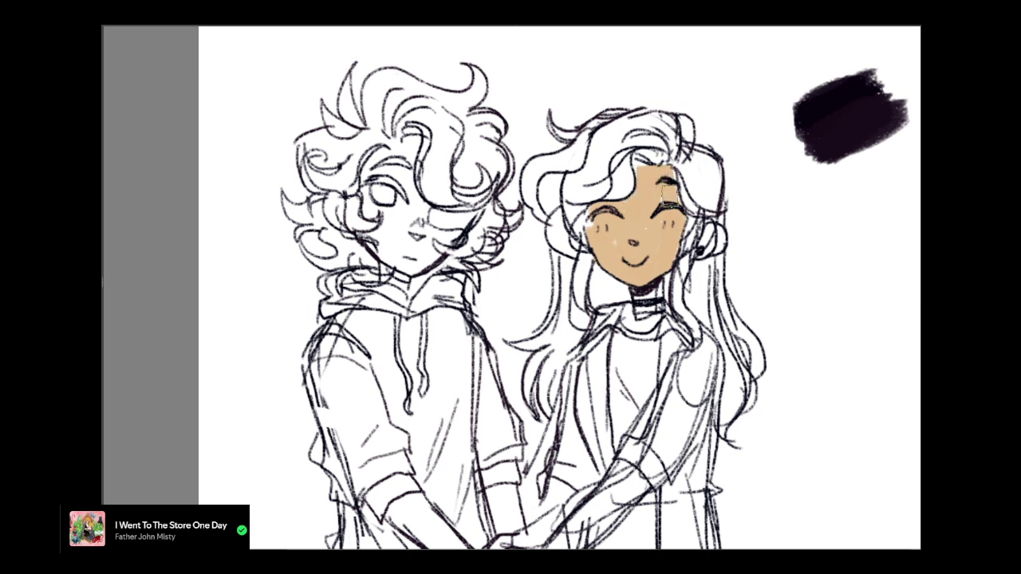
mouse_move(594, 226)
left_mouse_down()
mouse_move(595, 215)
mouse_move(593, 226)
left_mouse_up()
mouse_move(643, 296)
left_mouse_down()
mouse_move(640, 318)
mouse_move(650, 312)
mouse_move(631, 317)
mouse_move(641, 323)
mouse_move(654, 299)
left_mouse_up()
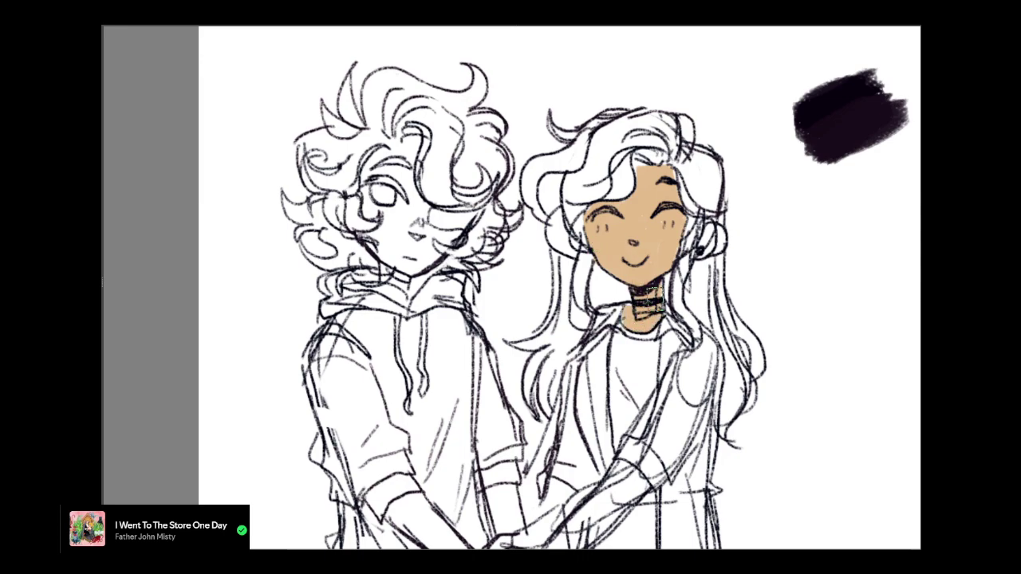
Fill both of the long-haired figure's bare legs with the tan skin tone from the shorts down to the shoes
mouse_move(550, 527)
left_mouse_down()
mouse_move(627, 536)
mouse_move(490, 44)
mouse_move(513, 30)
left_mouse_up()
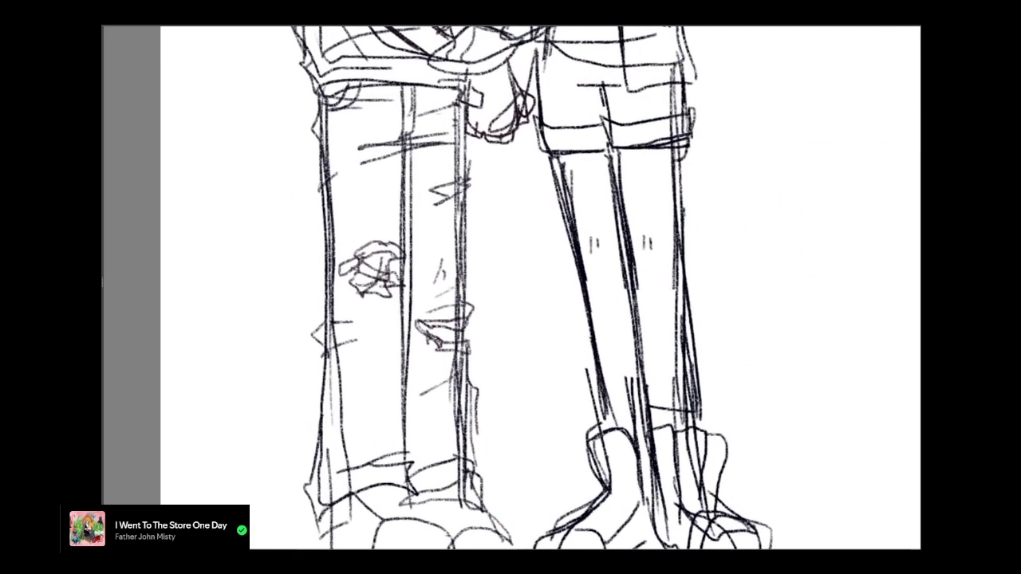
mouse_move(577, 163)
left_mouse_down()
mouse_move(665, 161)
mouse_move(636, 252)
mouse_move(640, 285)
left_mouse_up()
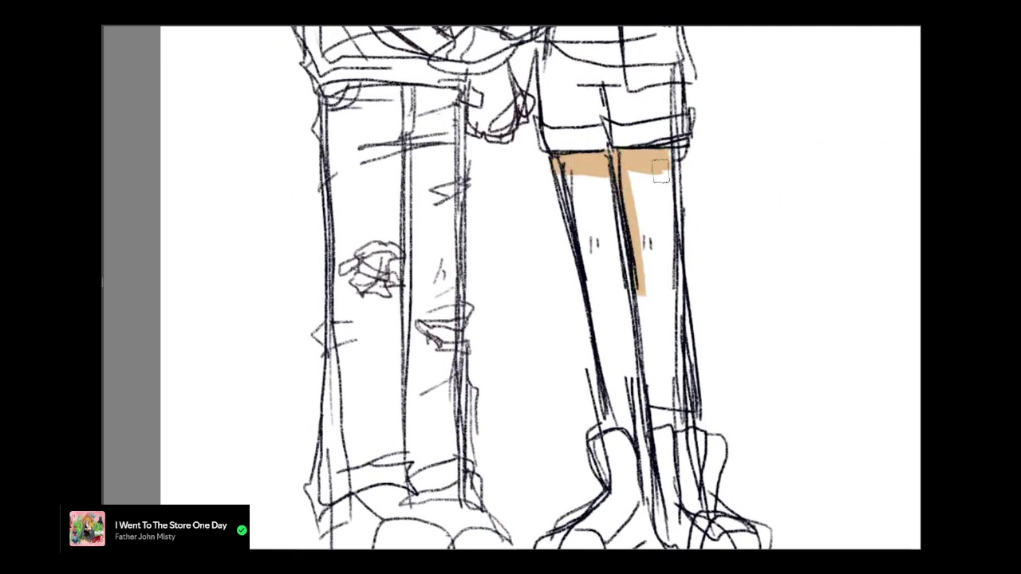
left_click_drag(668, 164, 666, 359)
mouse_move(625, 192)
left_mouse_down()
mouse_move(608, 214)
mouse_move(597, 238)
mouse_move(571, 181)
mouse_move(598, 281)
mouse_move(581, 194)
mouse_move(566, 172)
mouse_move(610, 395)
left_mouse_up()
mouse_move(598, 297)
left_mouse_down()
mouse_move(614, 415)
mouse_move(645, 436)
mouse_move(628, 389)
mouse_move(626, 408)
mouse_move(639, 398)
mouse_move(611, 244)
mouse_move(628, 394)
mouse_move(591, 254)
mouse_move(613, 392)
mouse_move(647, 342)
mouse_move(653, 394)
mouse_move(682, 396)
mouse_move(678, 289)
left_mouse_up()
key("ctrl+z")
mouse_move(664, 208)
left_mouse_down()
mouse_move(653, 181)
mouse_move(664, 203)
mouse_move(641, 185)
mouse_move(660, 344)
mouse_move(649, 351)
mouse_move(636, 302)
mouse_move(642, 352)
mouse_move(652, 391)
mouse_move(669, 390)
mouse_move(650, 396)
mouse_move(656, 417)
mouse_move(677, 416)
mouse_move(665, 390)
left_mouse_up()
left_click_drag(676, 262, 684, 386)
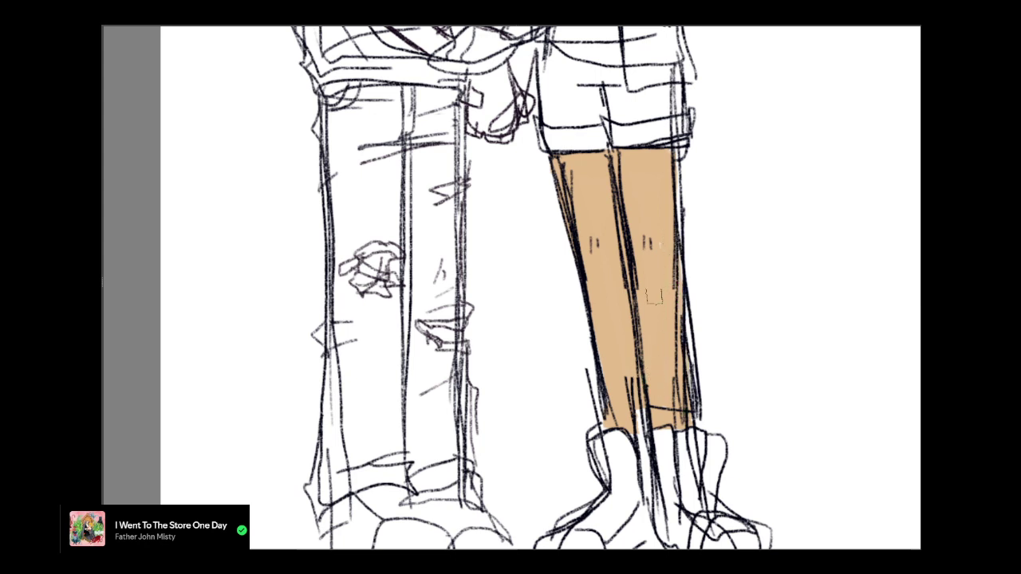
left_click_drag(659, 269, 666, 253)
left_click_drag(675, 159, 675, 234)
key("ctrl+z")
Paint the long-haired figure's near forearm and hand in the flat tan skin tone up to the rolled sleeve
left_click_drag(790, 40, 910, 67)
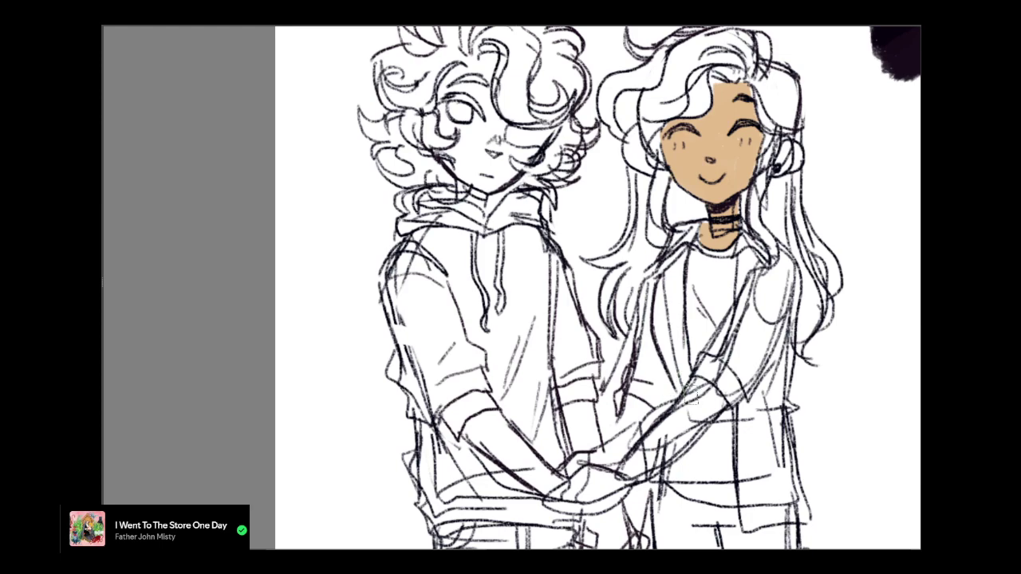
mouse_move(692, 387)
left_mouse_down()
mouse_move(713, 403)
mouse_move(689, 429)
mouse_move(698, 408)
mouse_move(617, 479)
mouse_move(686, 414)
left_mouse_up()
left_click_drag(653, 469, 692, 446)
mouse_move(754, 330)
left_mouse_down()
mouse_move(746, 260)
mouse_move(800, 246)
left_mouse_up()
mouse_move(651, 390)
left_mouse_down()
mouse_move(650, 404)
mouse_move(597, 416)
mouse_move(654, 405)
left_mouse_up()
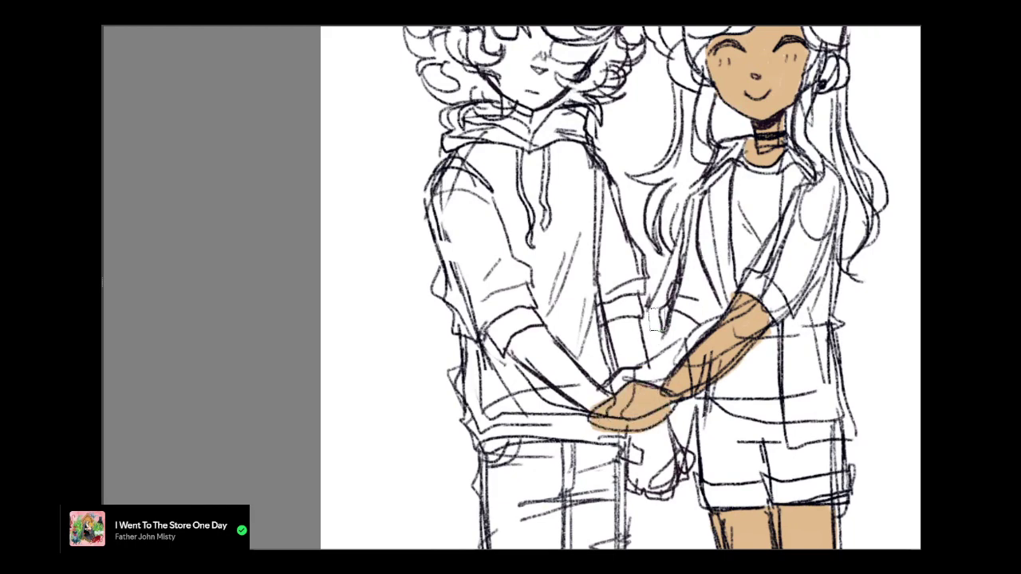
Block in tan on the long-haired figure's far elbow and on the fingers visible around the clasped hands
left_click_drag(675, 320, 675, 333)
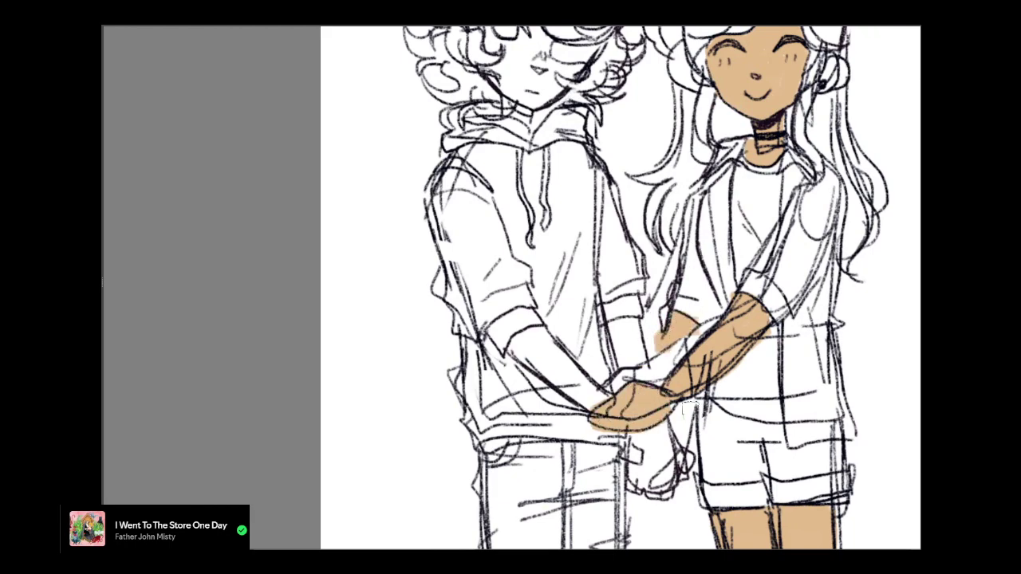
mouse_move(630, 443)
left_mouse_down()
mouse_move(681, 461)
mouse_move(653, 483)
mouse_move(680, 458)
mouse_move(651, 481)
mouse_move(681, 453)
left_mouse_up()
key("ctrl+z")
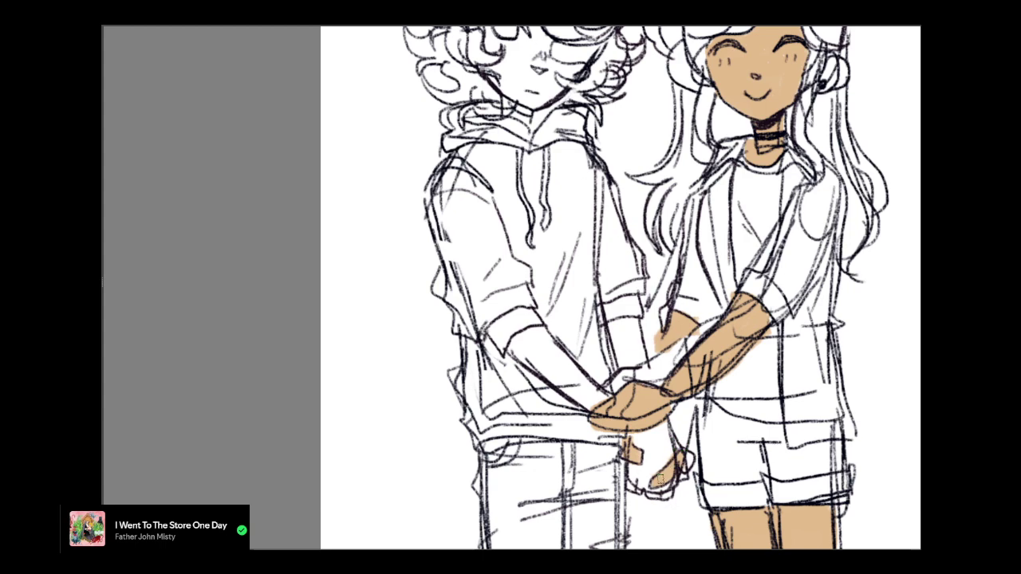
mouse_move(680, 453)
left_mouse_down()
mouse_move(643, 423)
mouse_move(672, 422)
left_mouse_up()
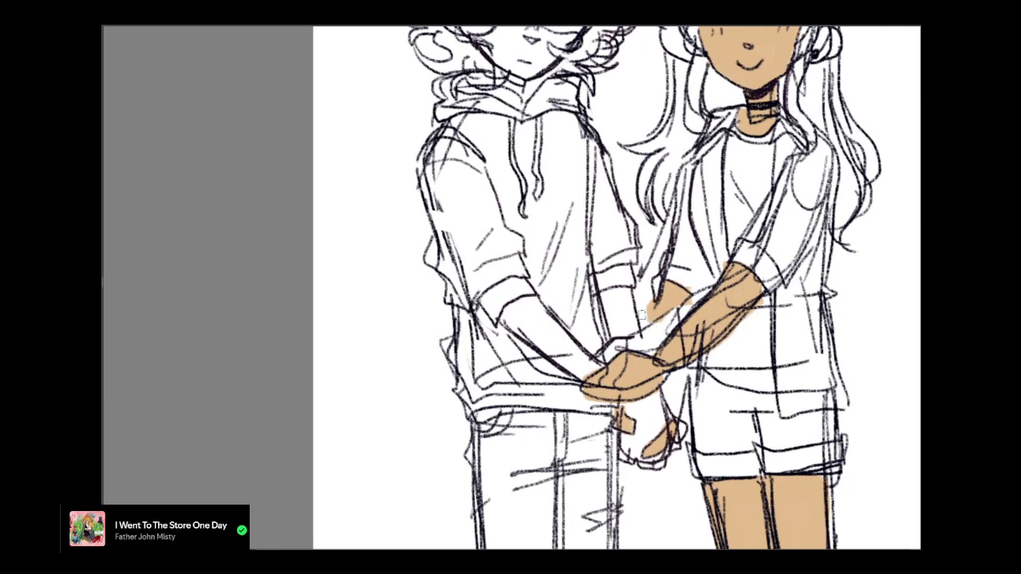
Try filling the long-haired figure's far forearm with tan from the elbow to the clasped hands
mouse_move(643, 314)
left_mouse_down()
mouse_move(642, 350)
mouse_move(669, 299)
left_mouse_up()
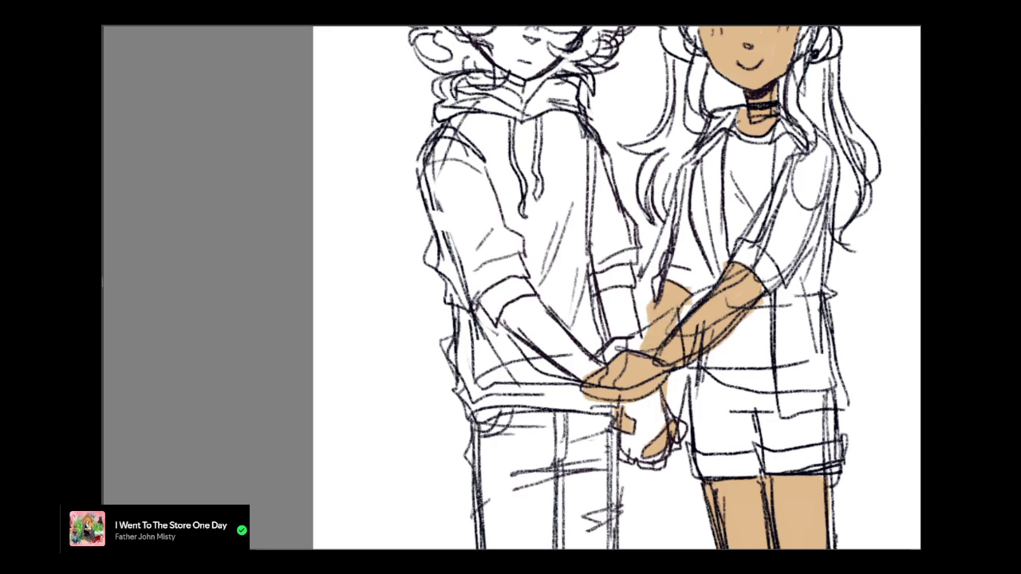
mouse_move(686, 335)
left_mouse_down()
mouse_move(579, 473)
mouse_move(624, 440)
mouse_move(641, 403)
left_mouse_up()
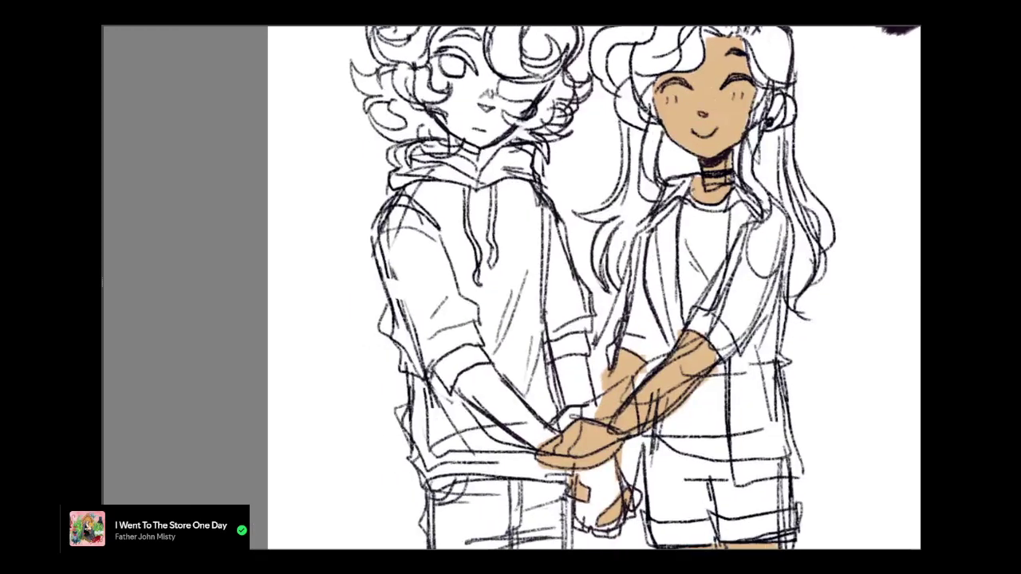
key("ctrl+z")
key("ctrl+z")
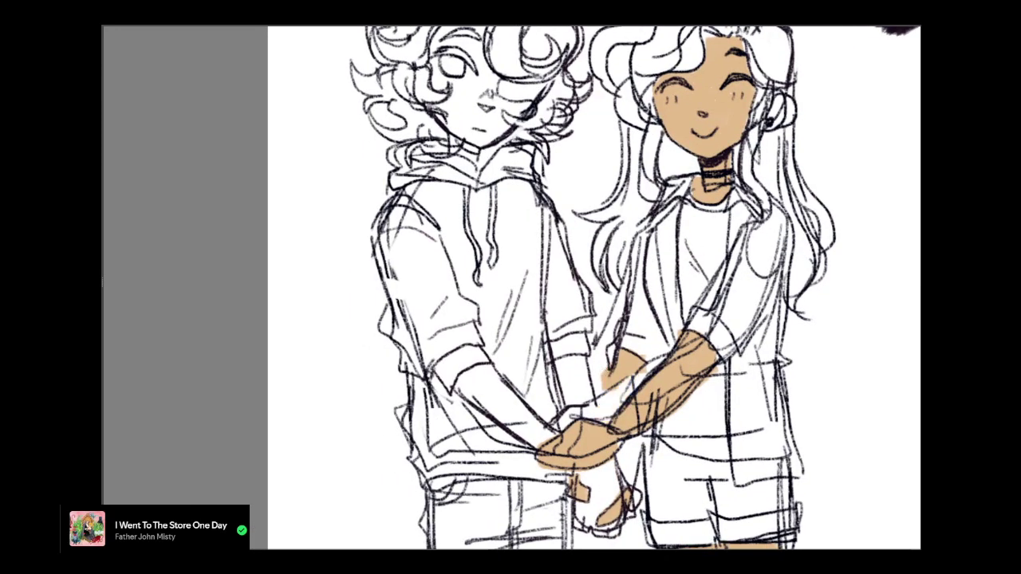
Clear the rough tan elbow patch and repaint the long-haired figure's far forearm in tan from sleeve to wrist
mouse_move(635, 384)
left_mouse_down()
mouse_move(619, 363)
mouse_move(634, 344)
left_mouse_up()
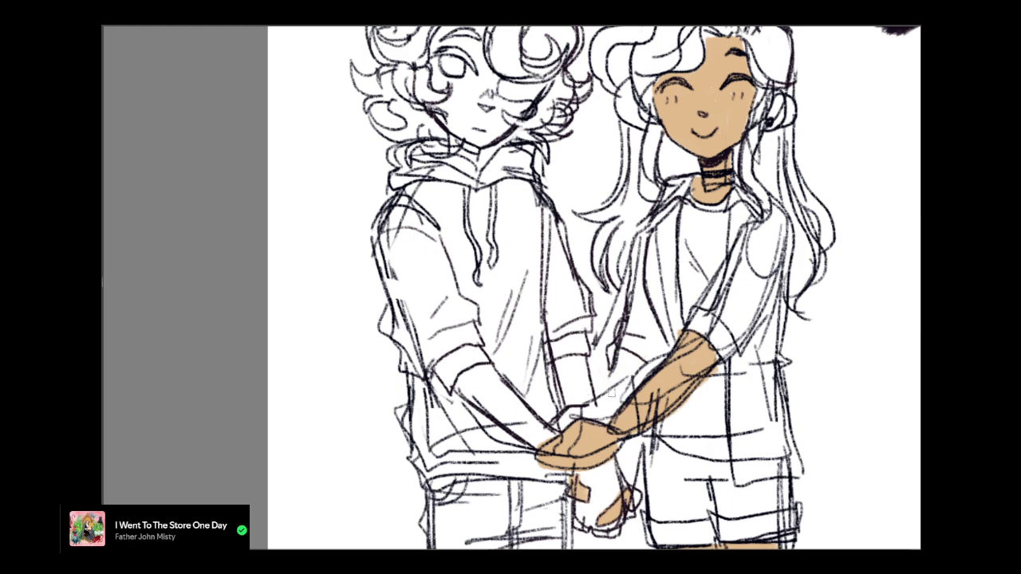
mouse_move(616, 377)
left_mouse_down()
mouse_move(605, 423)
mouse_move(627, 483)
left_mouse_up()
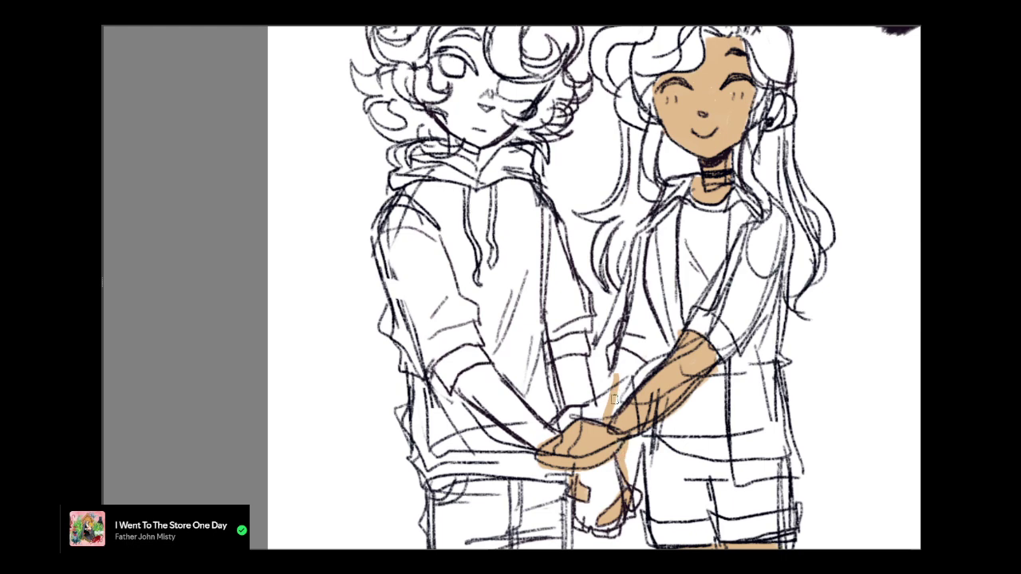
left_click_drag(630, 379, 614, 403)
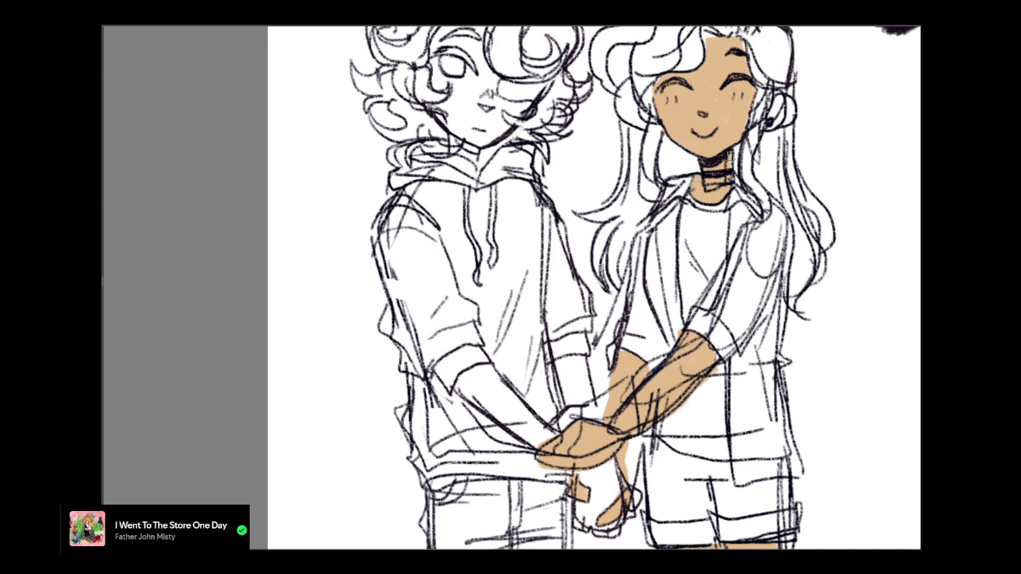
Lay a dark brown skin tone over the curly-haired figure's forehead, eye and upper cheek area
left_click_drag(590, 239, 651, 362)
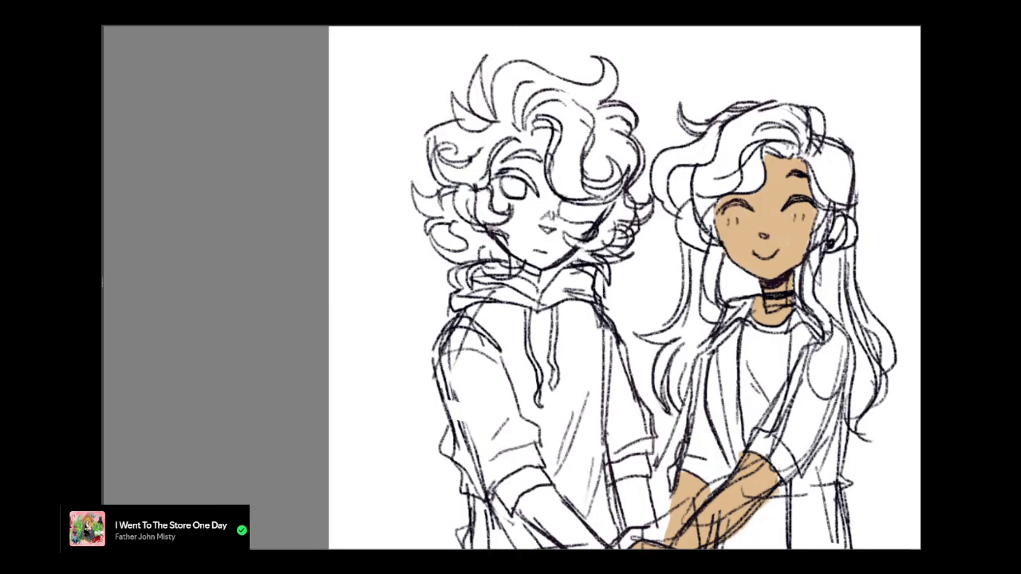
mouse_move(520, 189)
left_mouse_down()
mouse_move(526, 223)
mouse_move(522, 189)
mouse_move(498, 195)
mouse_move(503, 214)
mouse_move(551, 209)
mouse_move(567, 230)
left_mouse_up()
key("ctrl+z")
key("ctrl+z")
mouse_move(488, 179)
left_mouse_down()
mouse_move(499, 160)
mouse_move(510, 199)
mouse_move(535, 143)
mouse_move(542, 192)
mouse_move(582, 222)
mouse_move(595, 219)
left_mouse_up()
key("ctrl+z")
mouse_move(537, 194)
left_mouse_down()
mouse_move(554, 203)
mouse_move(563, 229)
mouse_move(589, 232)
left_mouse_up()
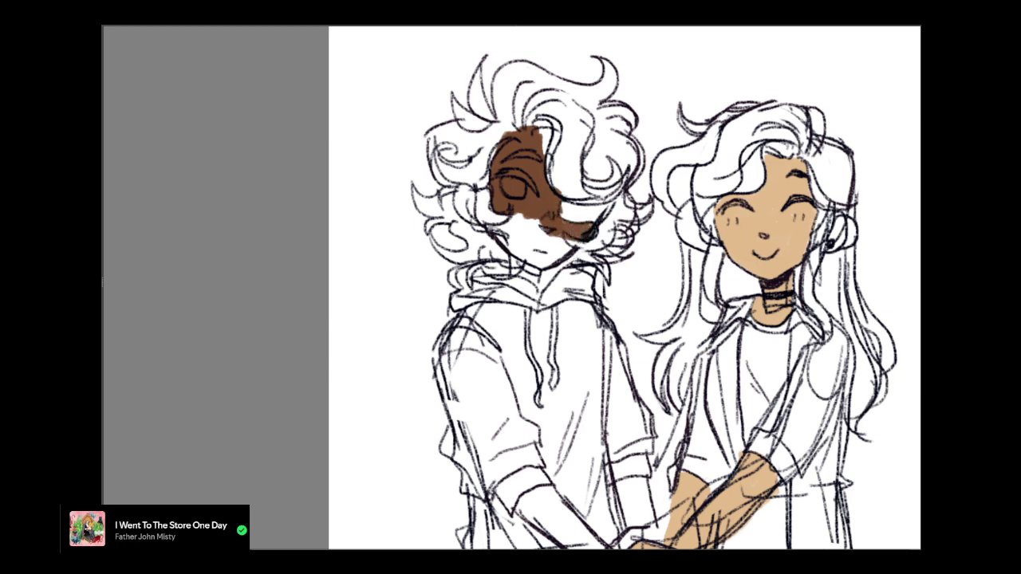
key("ctrl+z")
key("ctrl+z")
key("ctrl+z")
key("ctrl+z")
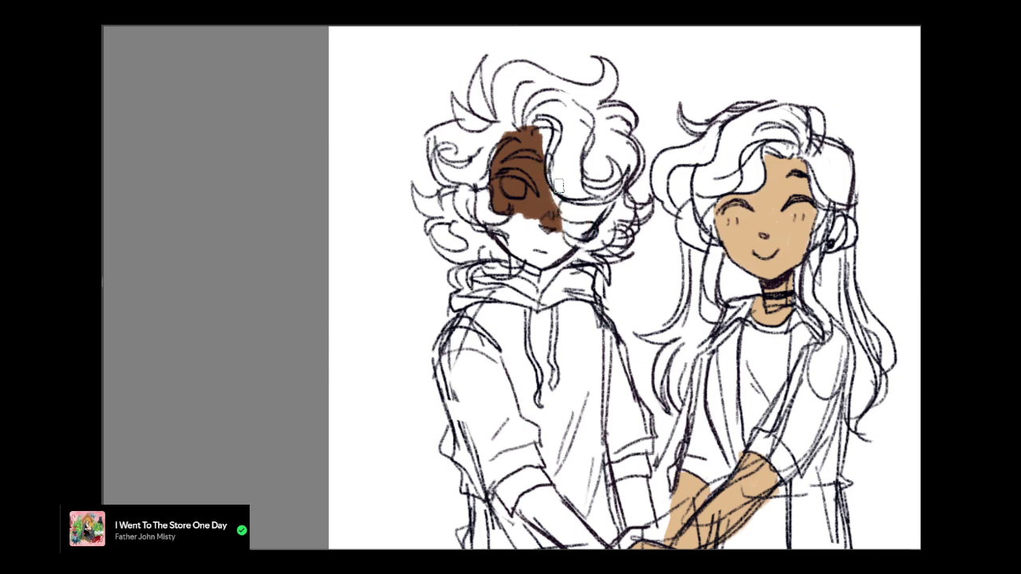
Complete the curly-haired figure's lower face, neck, eye area and ear in flat dark brown
mouse_move(544, 189)
left_mouse_down()
mouse_move(556, 232)
mouse_move(572, 229)
mouse_move(523, 263)
mouse_move(534, 284)
mouse_move(532, 250)
mouse_move(501, 232)
left_mouse_up()
mouse_move(515, 222)
left_mouse_down()
mouse_move(541, 198)
mouse_move(548, 255)
mouse_move(544, 204)
mouse_move(510, 243)
mouse_move(517, 209)
mouse_move(495, 193)
mouse_move(513, 145)
mouse_move(534, 137)
mouse_move(540, 146)
mouse_move(514, 147)
mouse_move(536, 145)
mouse_move(543, 189)
left_mouse_up()
key("ctrl+z")
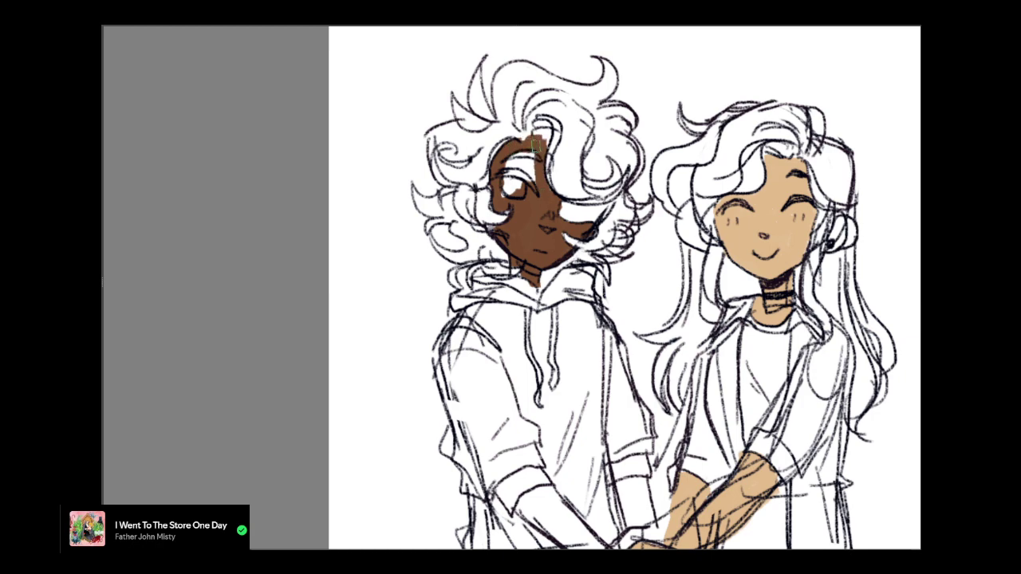
mouse_move(535, 144)
left_mouse_down()
mouse_move(499, 202)
mouse_move(481, 188)
mouse_move(466, 192)
mouse_move(465, 214)
mouse_move(462, 190)
mouse_move(487, 222)
left_mouse_up()
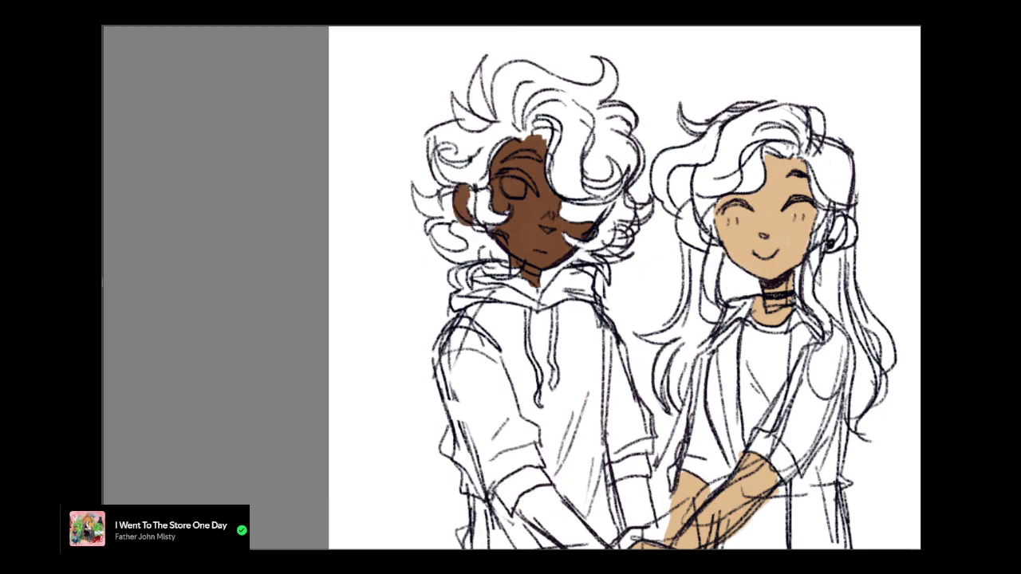
Fill the skin showing through the rips in the curly-haired figure's trouser knee with dark brown
left_click_drag(622, 526, 607, 48)
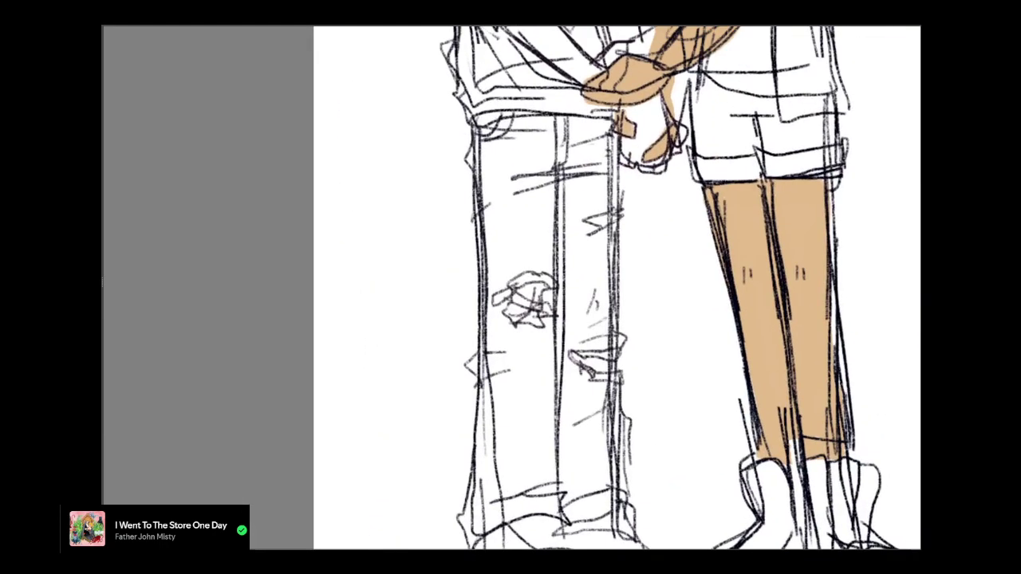
left_click_drag(519, 294, 528, 292)
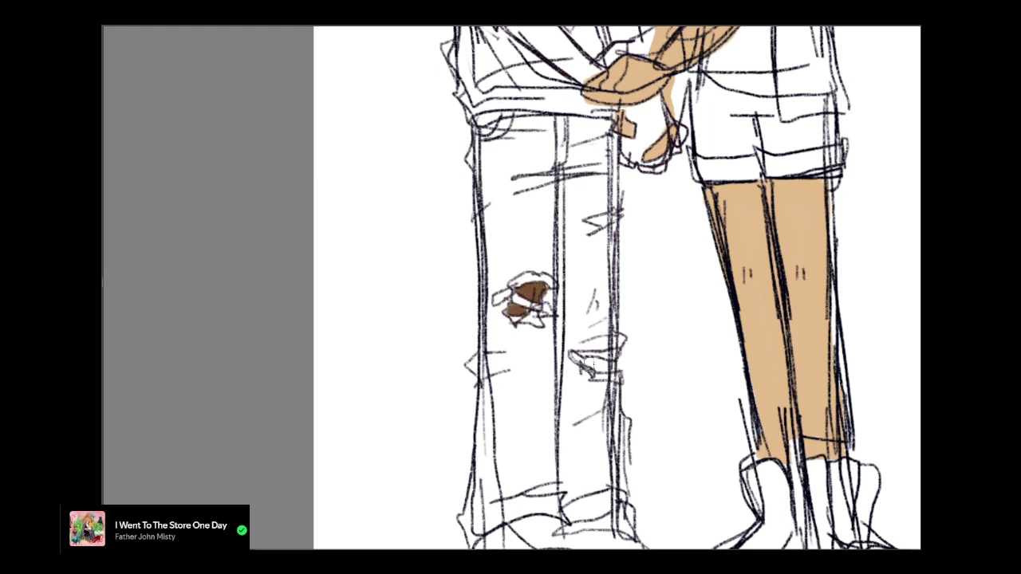
left_click_drag(585, 359, 603, 366)
scroll(622, 287, "up", 10)
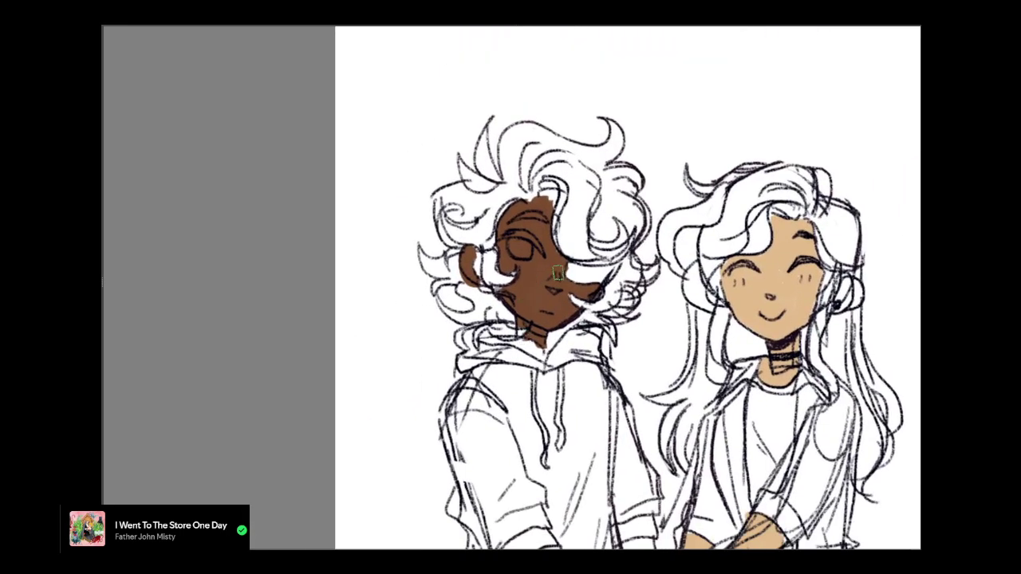
left_click_drag(548, 205, 547, 236)
Paint the curly-haired figure's clasped hands and far forearm dark brown around the other figure's tan fingers
left_click_drag(939, 171, 849, 0)
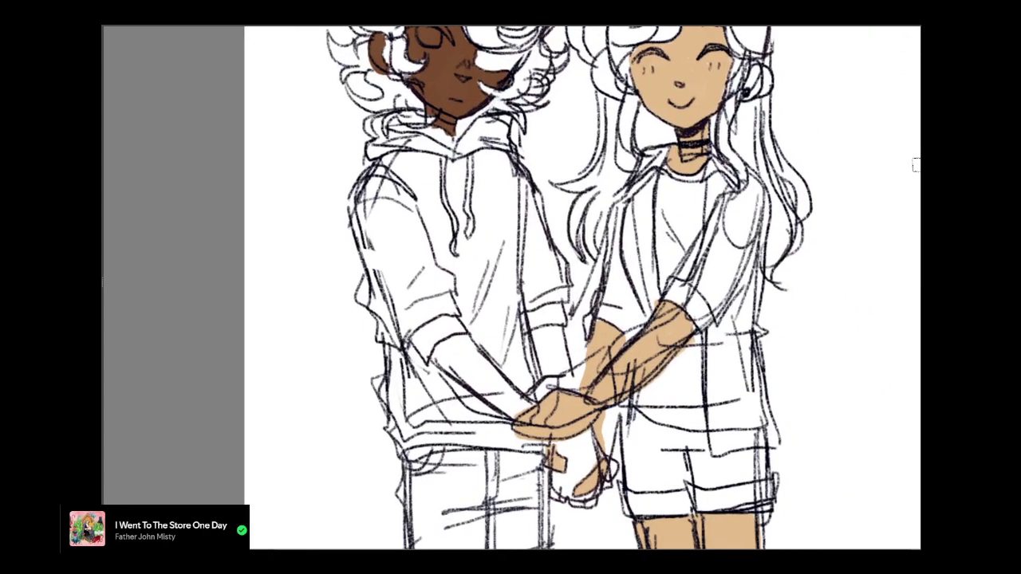
mouse_move(555, 443)
left_mouse_down()
mouse_move(553, 494)
mouse_move(587, 499)
left_mouse_up()
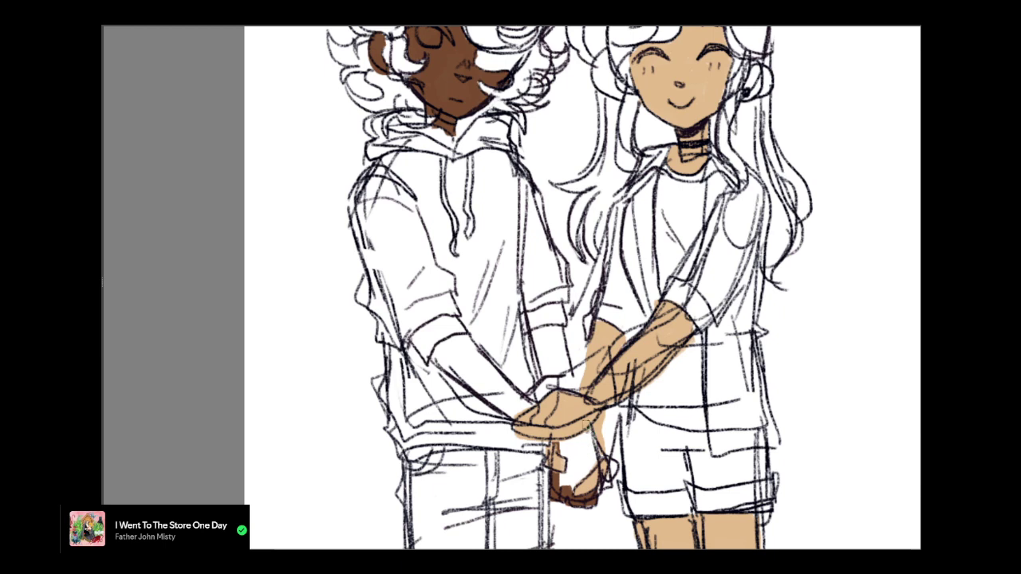
mouse_move(592, 427)
left_mouse_down()
mouse_move(579, 478)
mouse_move(565, 446)
mouse_move(608, 476)
left_mouse_up()
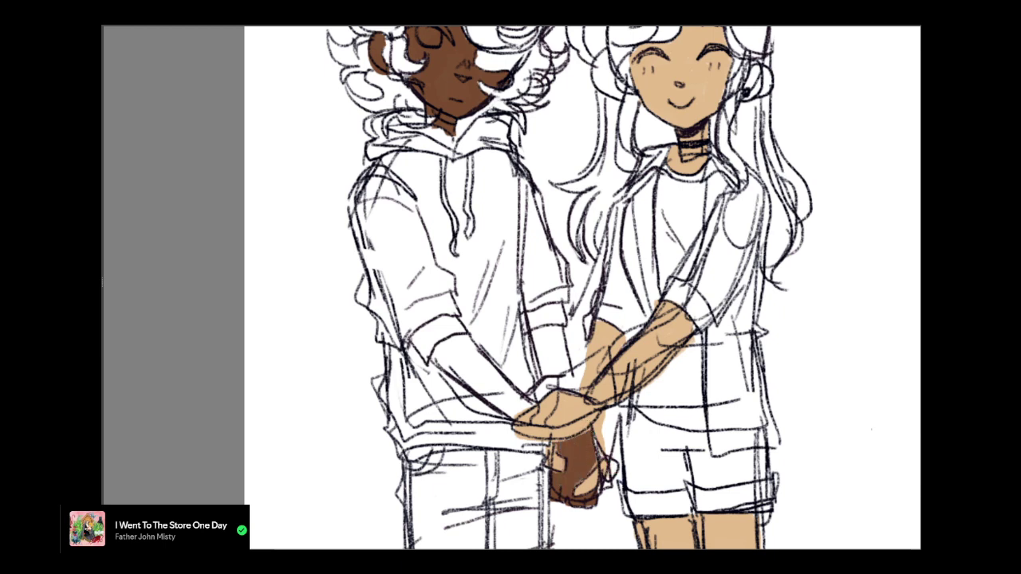
mouse_move(539, 337)
left_mouse_down()
mouse_move(549, 373)
mouse_move(558, 371)
left_mouse_up()
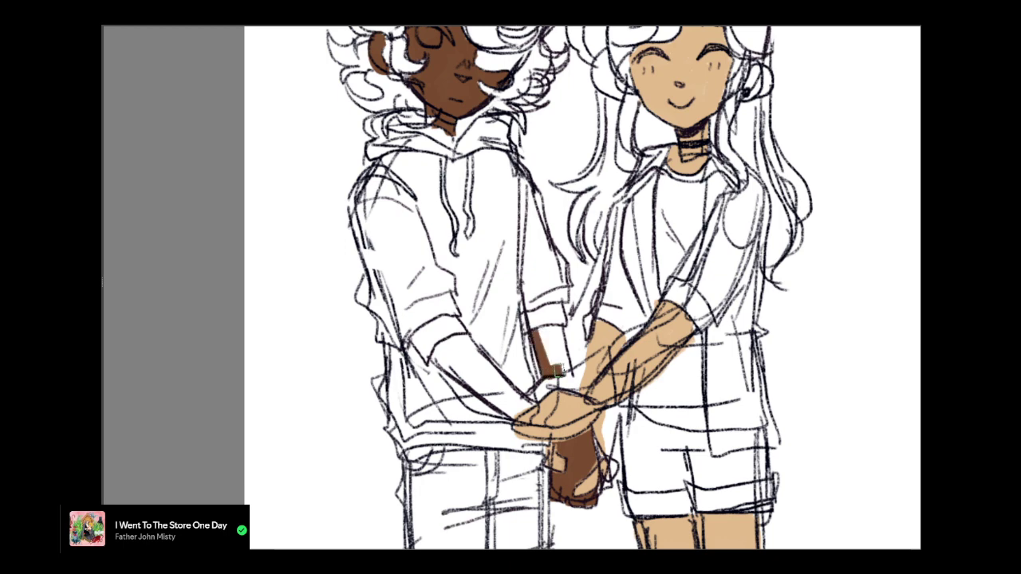
key("ctrl+z")
mouse_move(523, 409)
left_mouse_down()
mouse_move(532, 382)
mouse_move(576, 384)
left_mouse_up()
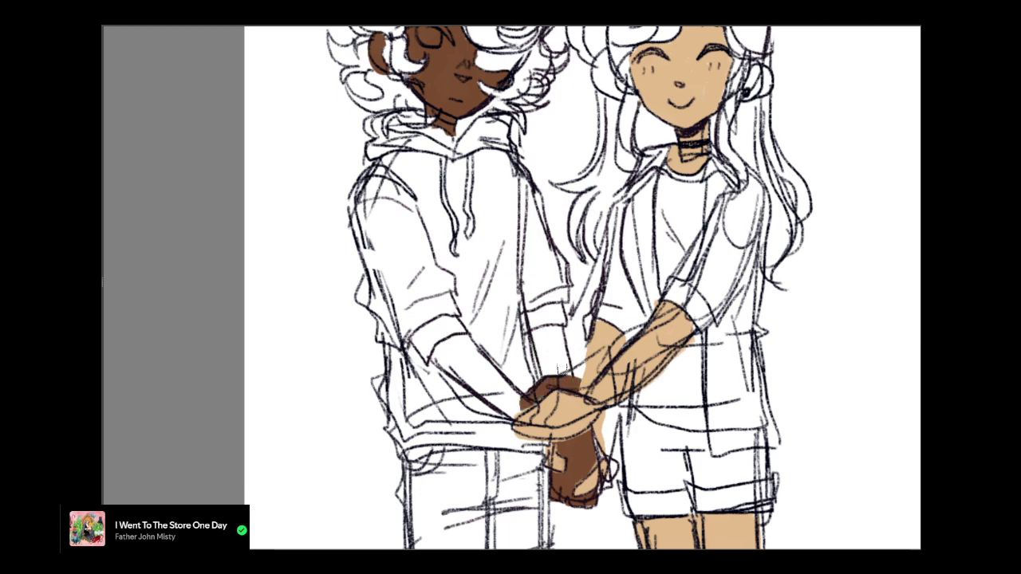
mouse_move(555, 335)
left_mouse_down()
mouse_move(534, 328)
mouse_move(533, 367)
mouse_move(550, 345)
mouse_move(564, 370)
left_mouse_up()
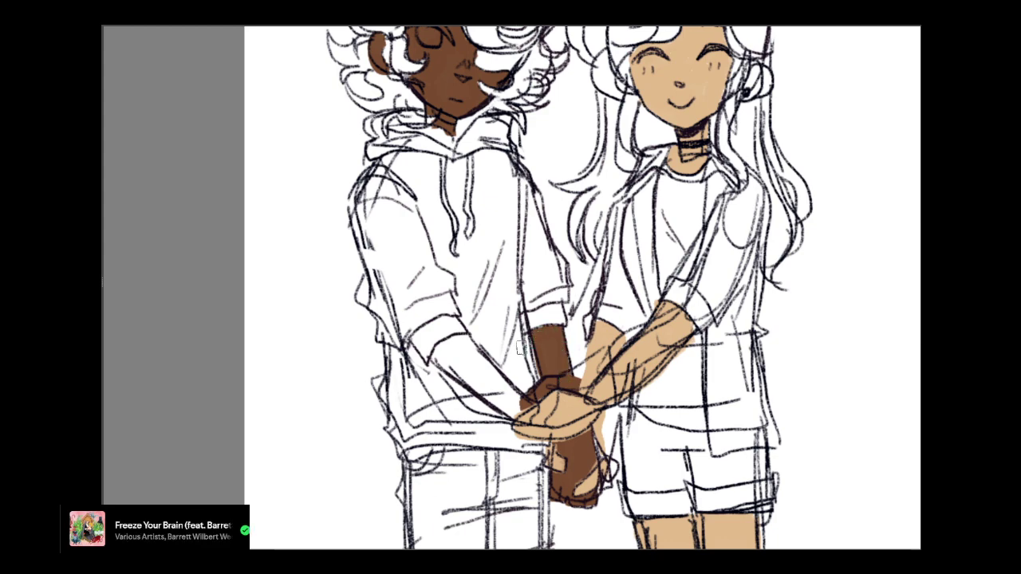
Fill the curly-haired figure's near forearm with dark brown from the sleeve cuff towards the hand
left_click_drag(438, 355, 488, 335)
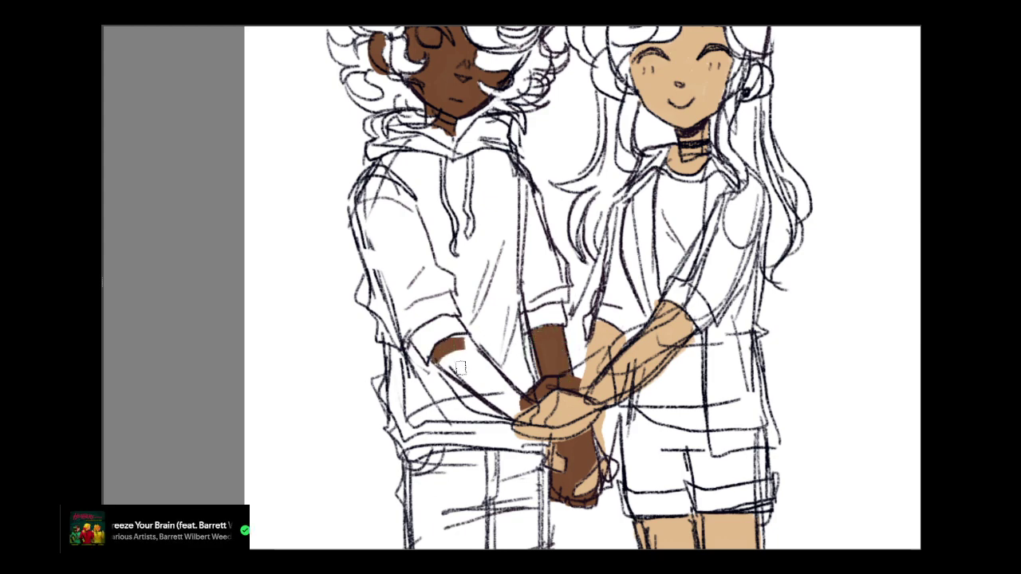
left_click_drag(442, 359, 517, 418)
key("ctrl+z")
mouse_move(441, 359)
left_mouse_down()
mouse_move(519, 423)
mouse_move(469, 351)
left_mouse_up()
Try a very dark purple on the front locks of the long-haired figure's hair
mouse_move(478, 303)
left_mouse_down()
mouse_move(571, 412)
mouse_move(562, 403)
mouse_move(585, 516)
left_mouse_up()
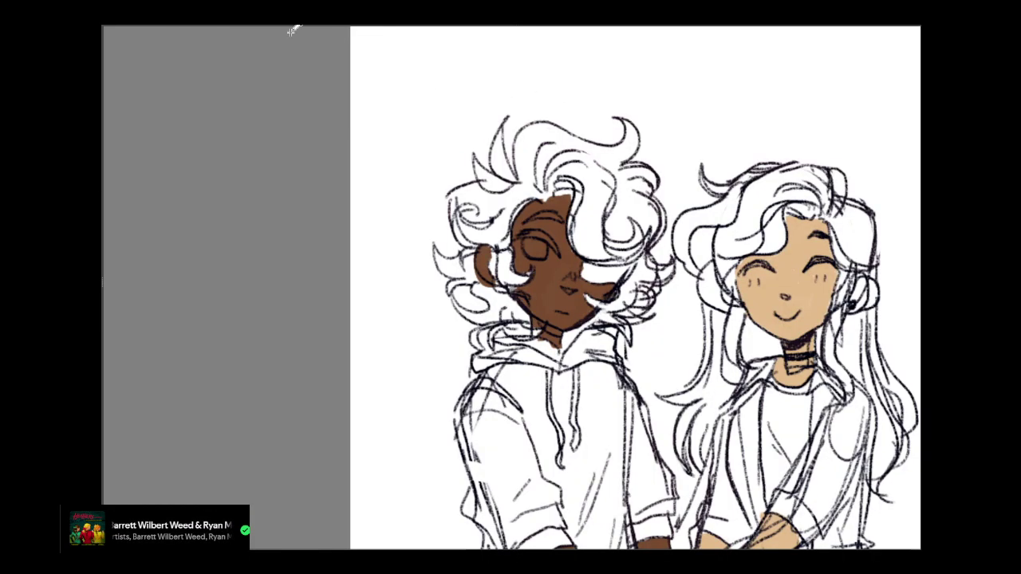
mouse_move(753, 210)
left_mouse_down()
mouse_move(775, 192)
mouse_move(788, 245)
left_mouse_up()
left_click_drag(821, 191, 909, 147)
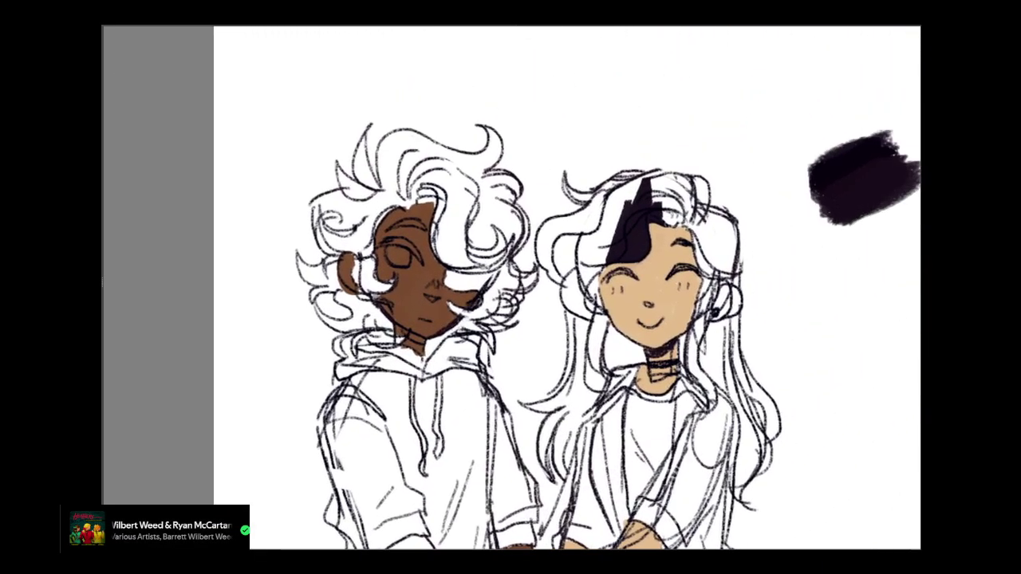
key("ctrl+z")
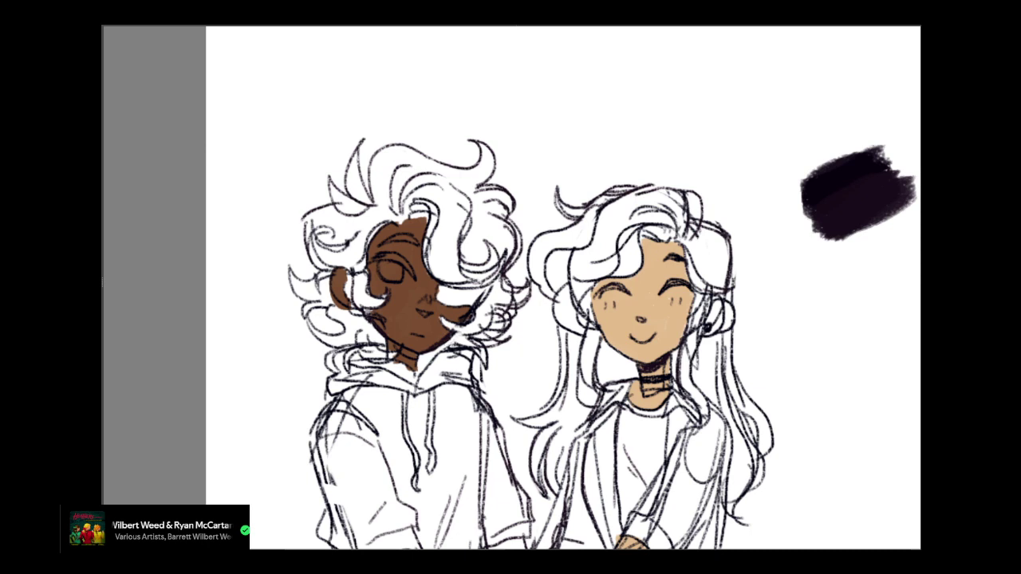
Sample the dark purple swatch and try that colour across the long-haired figure's fringe and crown
left_click(863, 187, "alt")
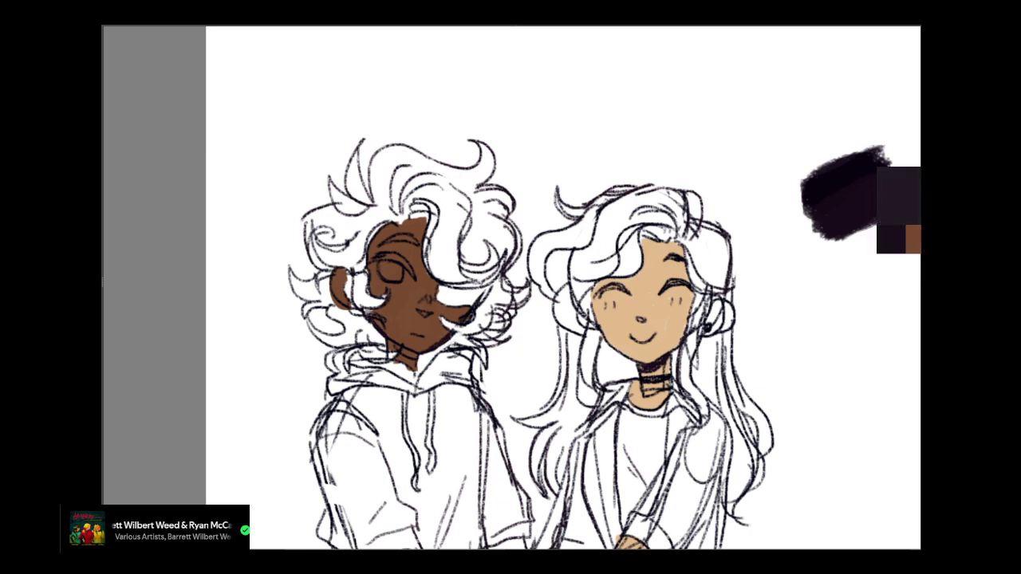
left_click(863, 191, "alt")
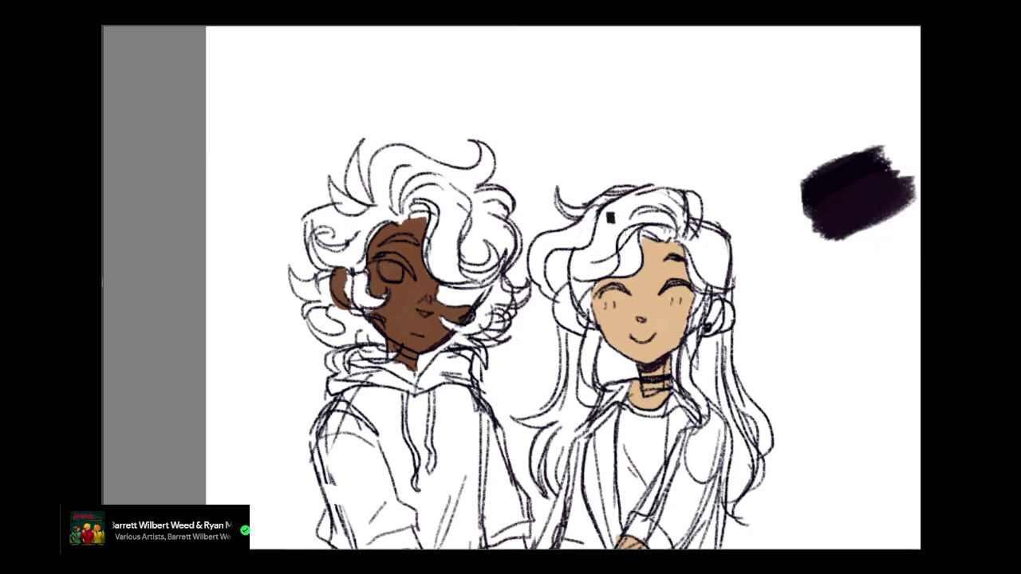
mouse_move(610, 217)
left_mouse_down()
mouse_move(641, 268)
mouse_move(617, 267)
left_mouse_up()
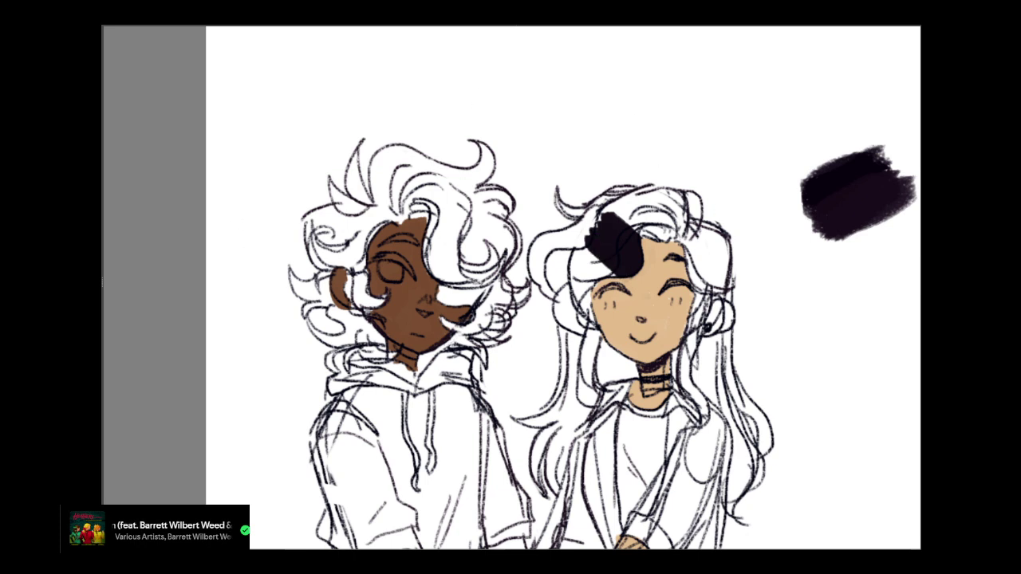
mouse_move(611, 244)
left_mouse_down()
mouse_move(580, 270)
mouse_move(613, 237)
mouse_move(680, 303)
left_mouse_up()
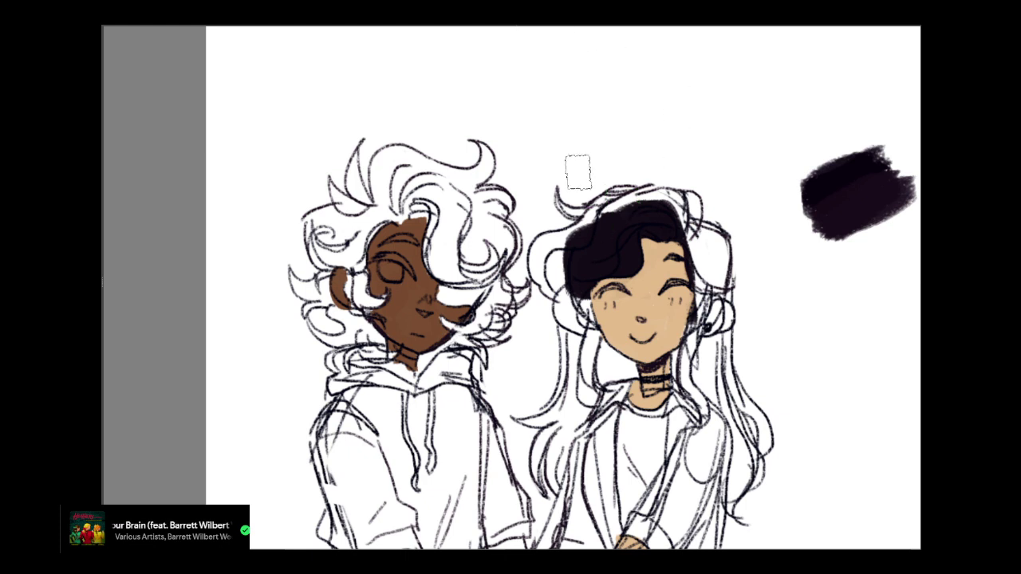
key("ctrl+z")
key("ctrl+z")
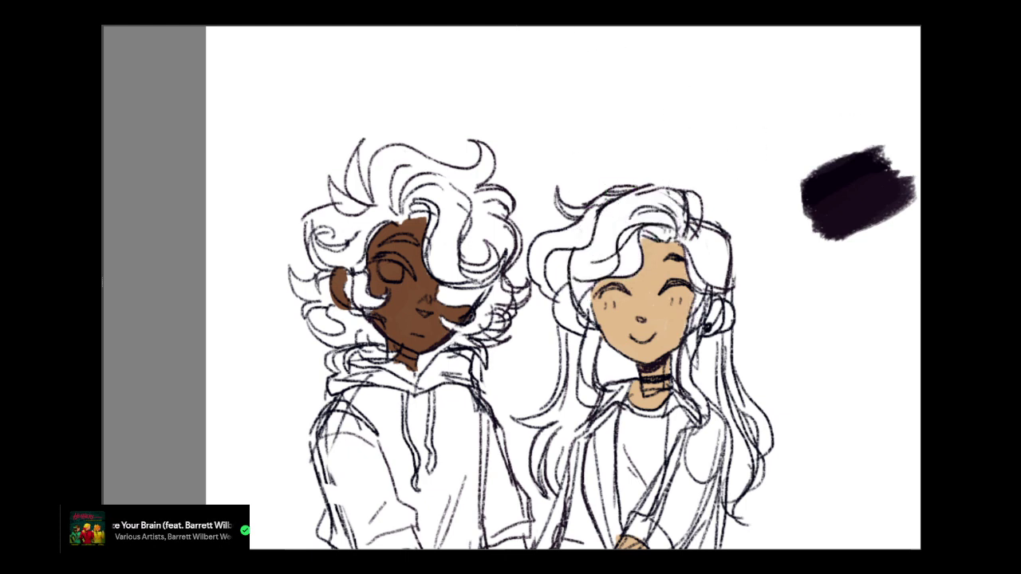
Paint the long-haired figure's fringe, crown and the hair beside the face and neck flat near-black
mouse_move(632, 222)
left_mouse_down()
mouse_move(590, 259)
mouse_move(601, 241)
mouse_move(671, 237)
mouse_move(699, 296)
mouse_move(688, 243)
mouse_move(703, 285)
mouse_move(706, 255)
left_mouse_up()
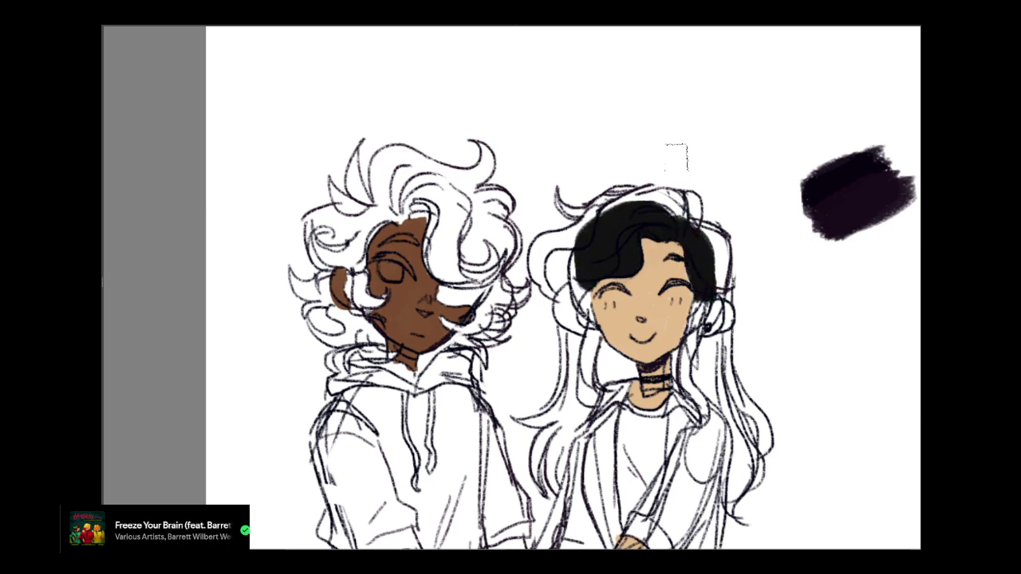
mouse_move(629, 300)
left_mouse_down()
mouse_move(560, 323)
mouse_move(607, 239)
mouse_move(580, 264)
left_mouse_up()
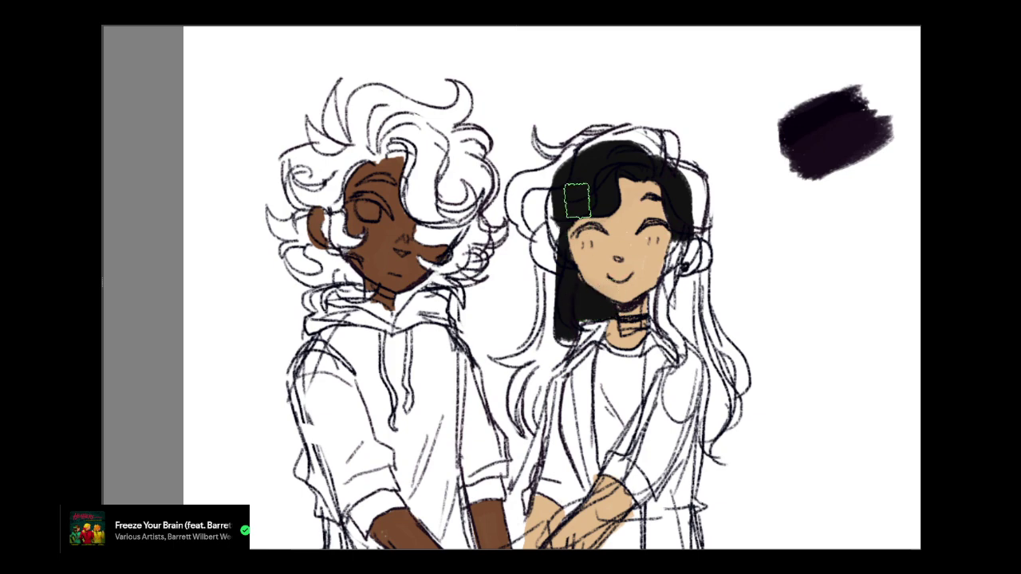
mouse_move(575, 201)
left_mouse_down()
mouse_move(555, 269)
mouse_move(547, 221)
left_mouse_up()
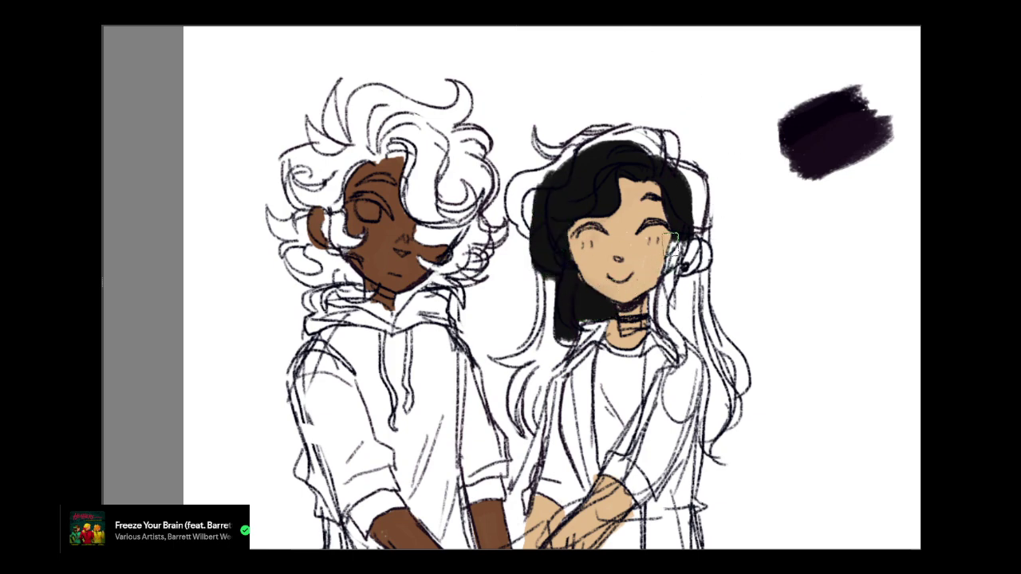
mouse_move(673, 234)
left_mouse_down()
mouse_move(664, 291)
mouse_move(675, 256)
left_mouse_up()
mouse_move(659, 304)
left_mouse_down()
mouse_move(699, 330)
mouse_move(686, 296)
mouse_move(702, 281)
mouse_move(695, 315)
mouse_move(707, 254)
mouse_move(699, 283)
mouse_move(705, 237)
mouse_move(694, 226)
mouse_move(692, 183)
mouse_move(647, 162)
mouse_move(664, 168)
mouse_move(668, 142)
mouse_move(663, 160)
mouse_move(670, 144)
mouse_move(641, 138)
mouse_move(615, 145)
mouse_move(662, 159)
mouse_move(565, 164)
mouse_move(612, 140)
mouse_move(592, 138)
mouse_move(528, 198)
mouse_move(540, 178)
mouse_move(557, 185)
mouse_move(539, 192)
mouse_move(543, 181)
mouse_move(513, 198)
mouse_move(525, 188)
mouse_move(518, 213)
mouse_move(522, 195)
mouse_move(535, 226)
mouse_move(522, 209)
mouse_move(542, 195)
mouse_move(525, 184)
mouse_move(573, 182)
mouse_move(537, 301)
mouse_move(544, 280)
mouse_move(546, 341)
mouse_move(547, 263)
mouse_move(544, 338)
mouse_move(531, 361)
mouse_move(558, 331)
mouse_move(538, 370)
left_mouse_up()
key("ctrl+z")
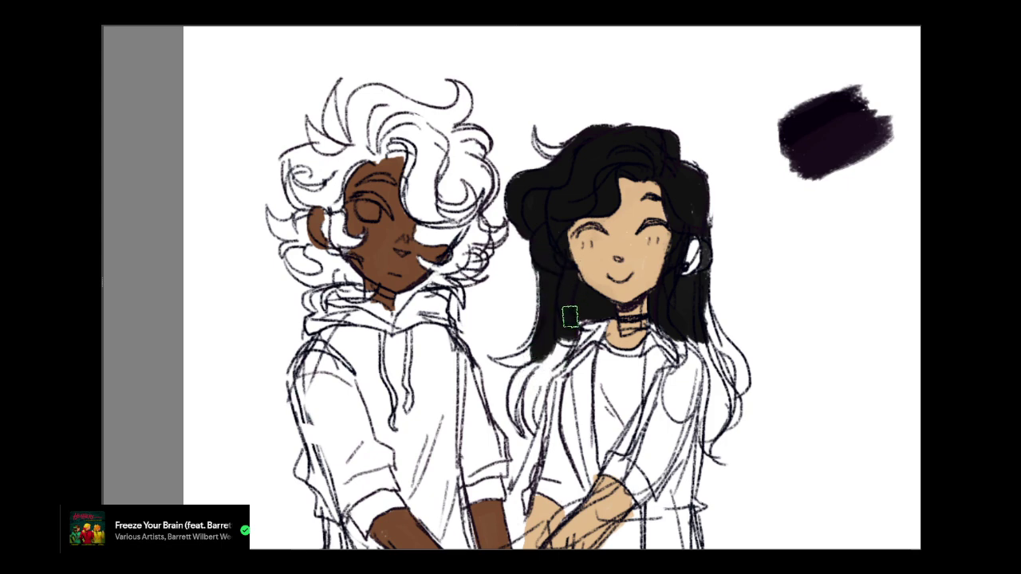
Fill the long-haired figure's lower hair lengths and the stray lock above the crown near-black, and colour the visible ear tan
mouse_move(674, 325)
left_mouse_down()
mouse_move(682, 352)
mouse_move(693, 323)
mouse_move(714, 354)
mouse_move(699, 342)
mouse_move(717, 370)
mouse_move(708, 445)
mouse_move(721, 384)
mouse_move(721, 416)
mouse_move(719, 382)
mouse_move(732, 397)
mouse_move(742, 379)
mouse_move(709, 300)
mouse_move(709, 325)
mouse_move(735, 385)
mouse_move(713, 316)
mouse_move(742, 384)
mouse_move(735, 395)
mouse_move(740, 363)
left_mouse_up()
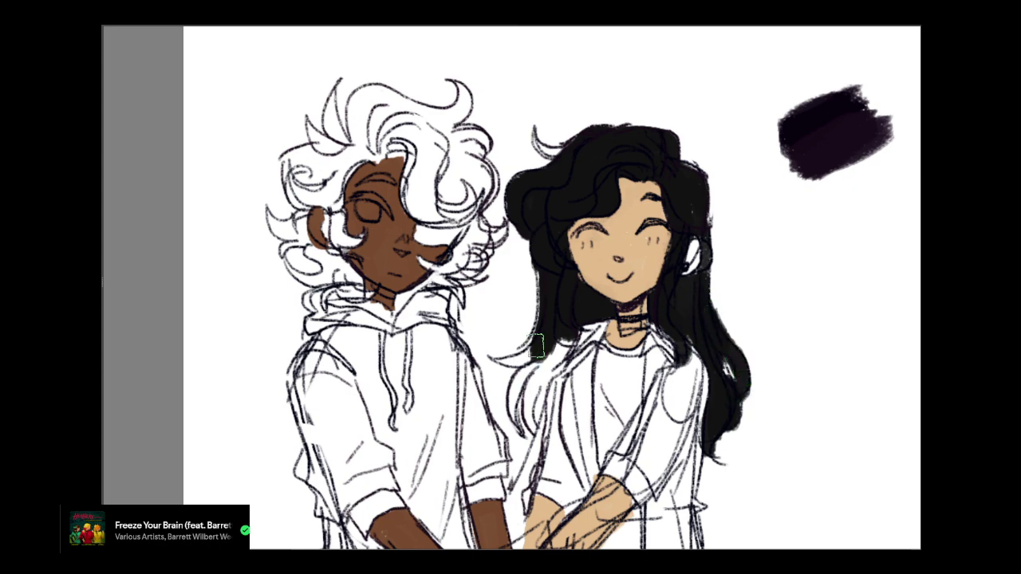
mouse_move(538, 345)
left_mouse_down()
mouse_move(504, 363)
mouse_move(528, 385)
left_mouse_up()
mouse_move(535, 349)
left_mouse_down()
mouse_move(517, 358)
mouse_move(534, 360)
mouse_move(512, 427)
mouse_move(530, 363)
mouse_move(529, 425)
mouse_move(544, 361)
mouse_move(533, 368)
mouse_move(568, 342)
left_mouse_up()
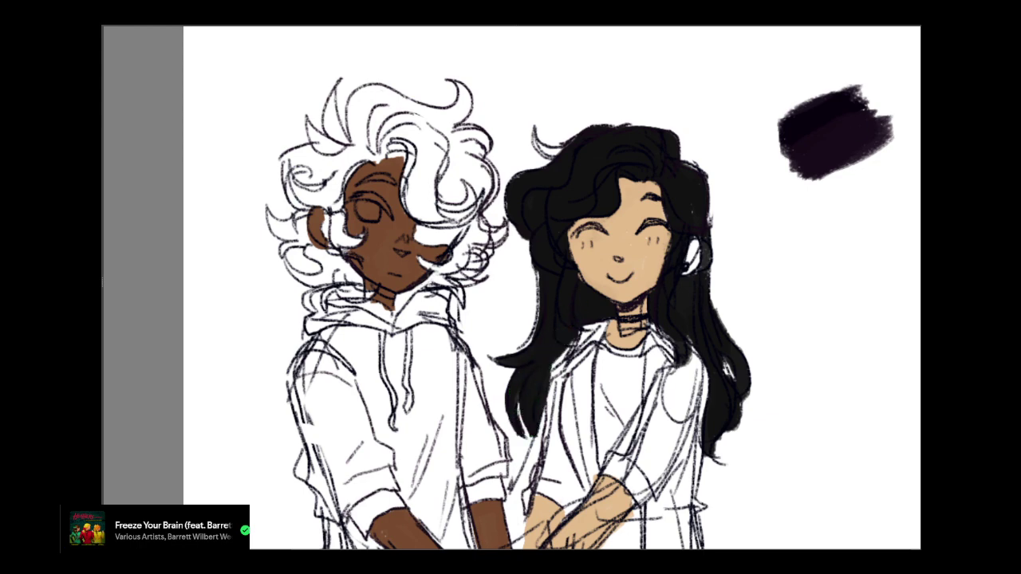
mouse_move(566, 146)
left_mouse_down()
mouse_move(540, 149)
mouse_move(528, 123)
mouse_move(552, 150)
left_mouse_up()
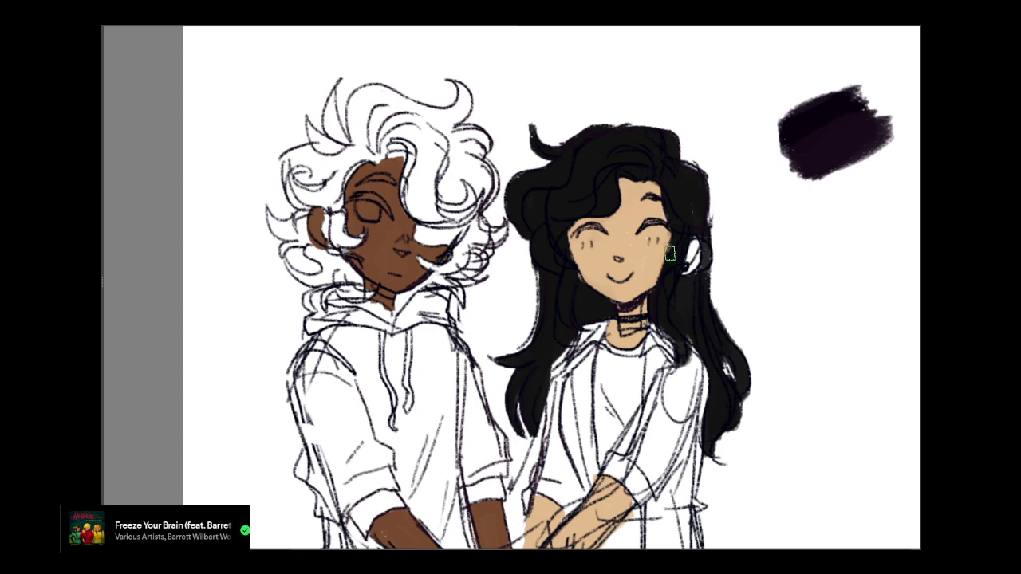
mouse_move(684, 252)
left_mouse_down()
mouse_move(687, 266)
mouse_move(694, 242)
mouse_move(686, 264)
left_mouse_up()
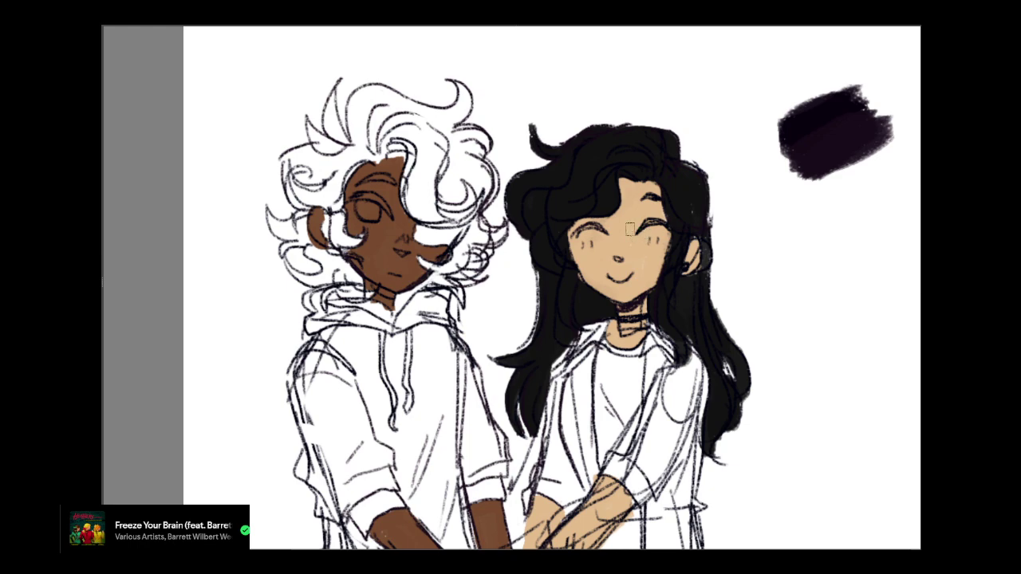
Block near-black across the curly-haired figure's front lock over the covered eye, undoing the stroke that extends up to the parting
mouse_move(559, 303)
left_mouse_down()
mouse_move(572, 271)
mouse_move(649, 257)
left_mouse_up()
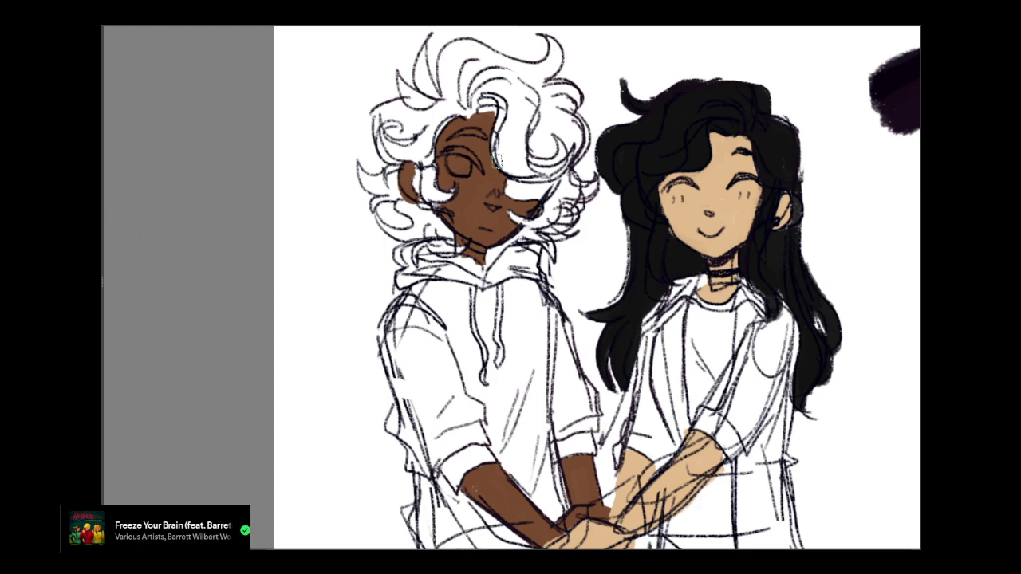
mouse_move(513, 189)
left_mouse_down()
mouse_move(558, 189)
mouse_move(556, 138)
mouse_move(564, 243)
left_mouse_up()
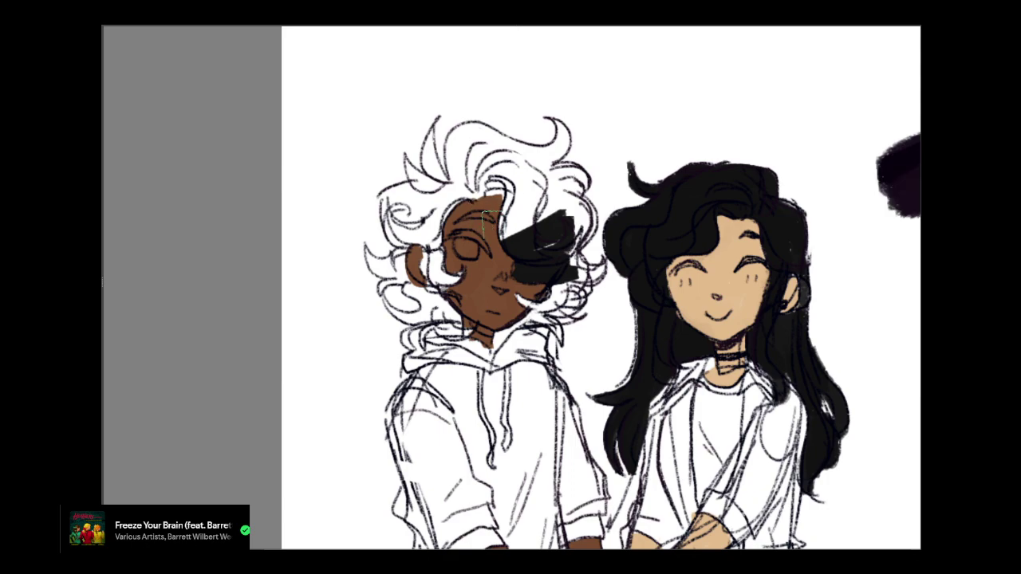
left_click_drag(496, 155, 546, 253)
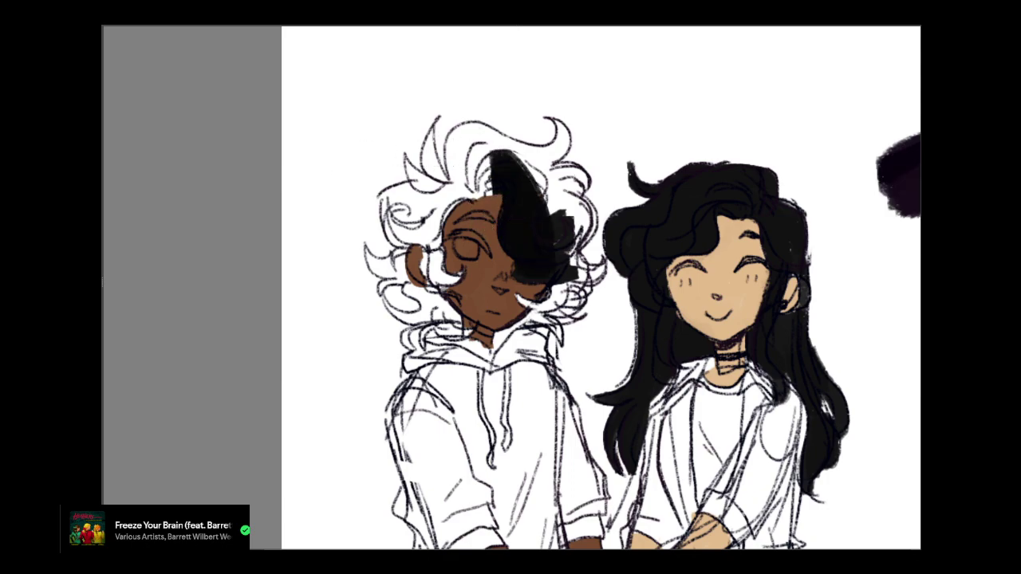
scroll(511, 287, "up", 4)
left_click_drag(159, 200, 893, 355)
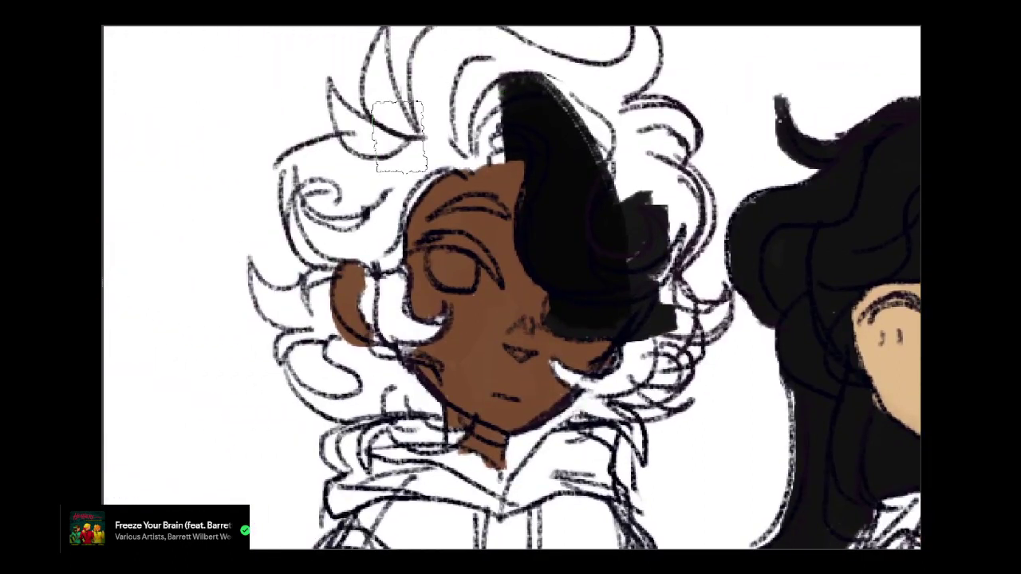
key("ctrl+z")
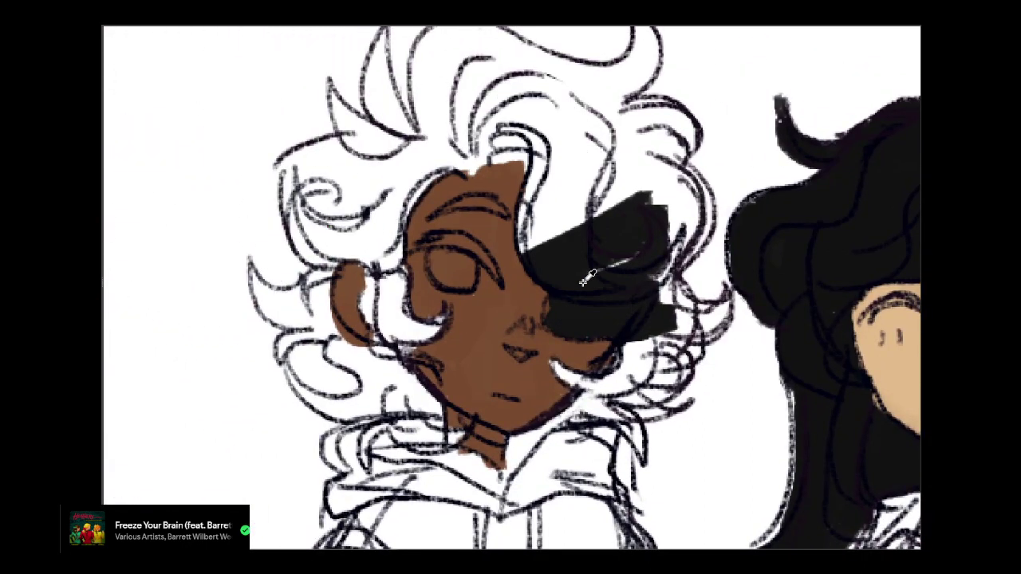
Try a darker blue-black on the curly-haired figure's front lock, comparing it with the near-black, and undo the trial
left_click(589, 262, "ctrl")
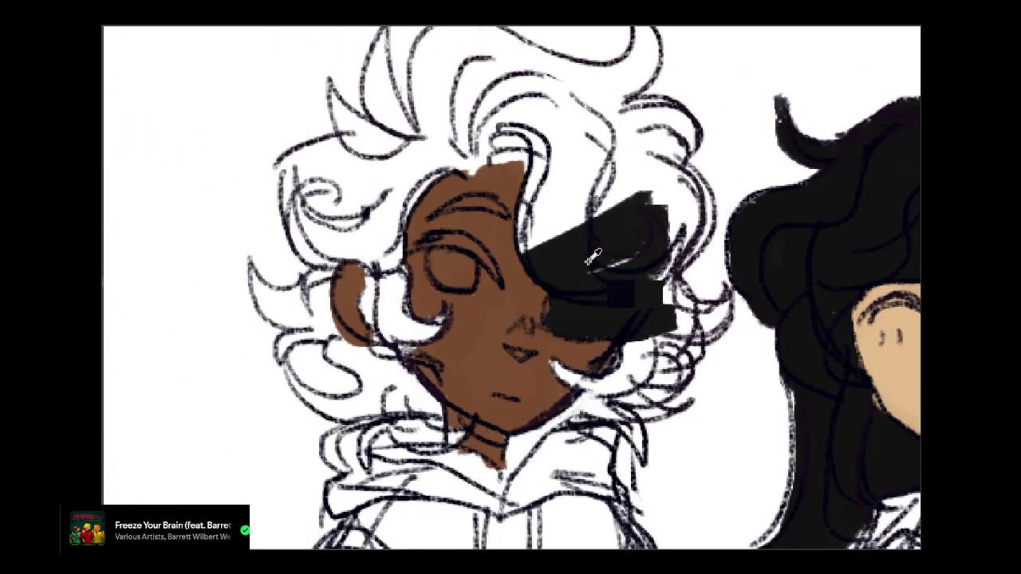
key("ctrl+z")
mouse_move(547, 319)
left_mouse_down()
mouse_move(527, 144)
mouse_move(559, 142)
mouse_move(563, 92)
left_mouse_up()
key("ctrl+z")
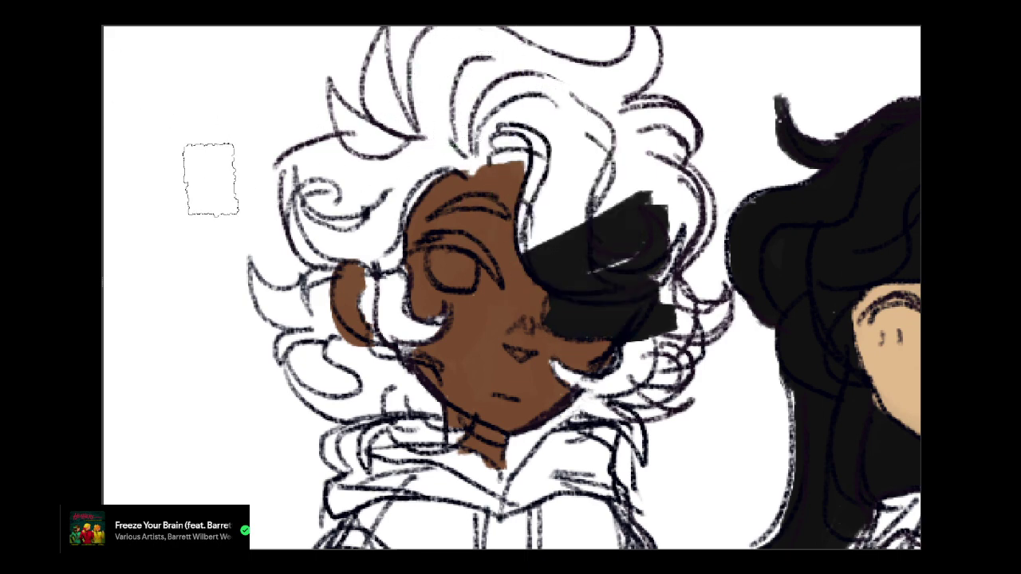
key("ctrl+y")
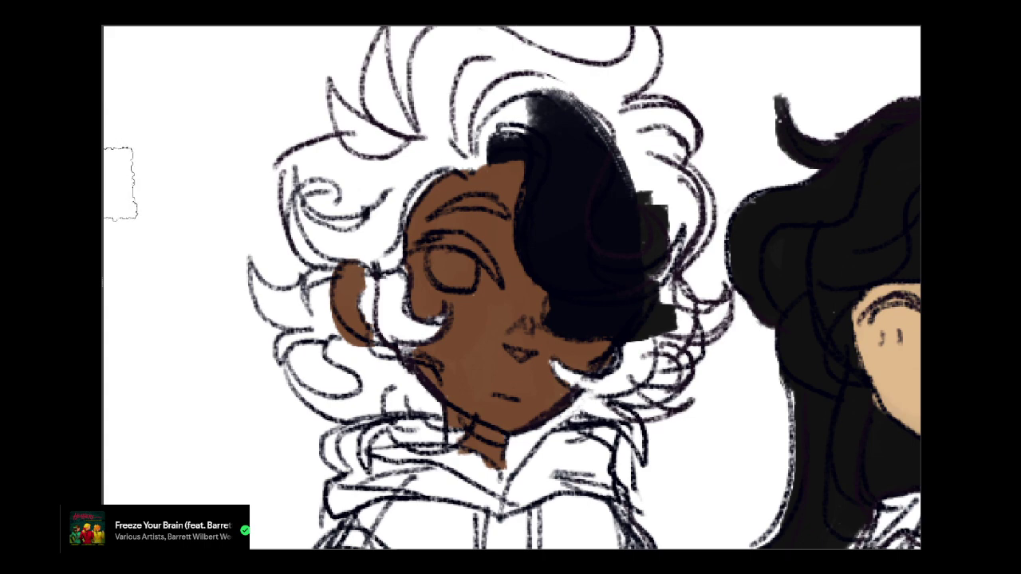
key("ctrl+z")
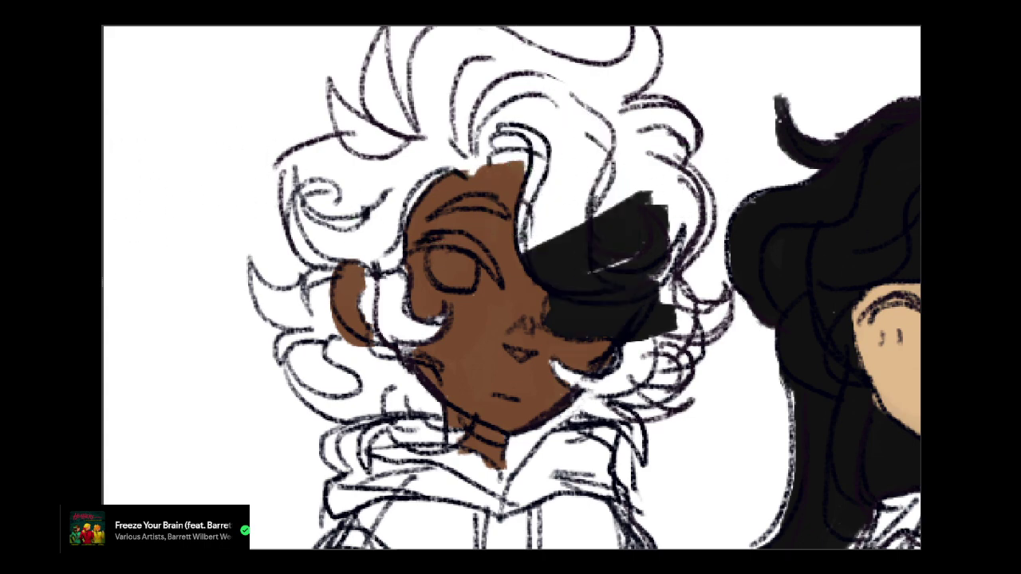
left_click(868, 213)
key("ctrl+z")
Fill the curly-haired figure's front locks and the hair framing the face near-black, from the parting down to both cheeks
mouse_move(518, 233)
left_mouse_down()
mouse_move(560, 290)
mouse_move(538, 126)
left_mouse_up()
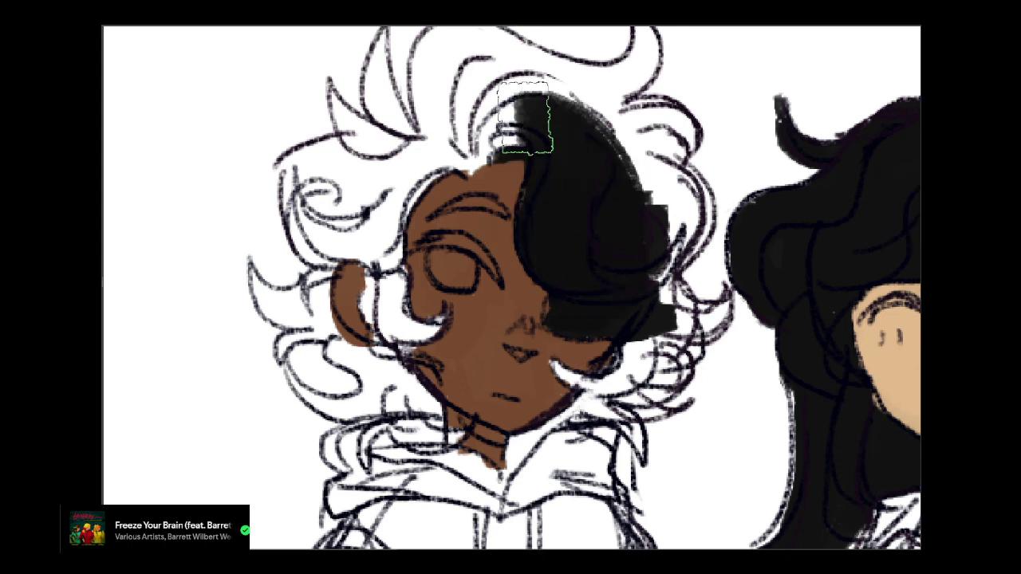
left_click_drag(634, 328, 630, 191)
mouse_move(453, 173)
left_mouse_down()
mouse_move(468, 125)
mouse_move(388, 209)
mouse_move(467, 296)
mouse_move(470, 331)
mouse_move(638, 347)
mouse_move(677, 253)
left_mouse_up()
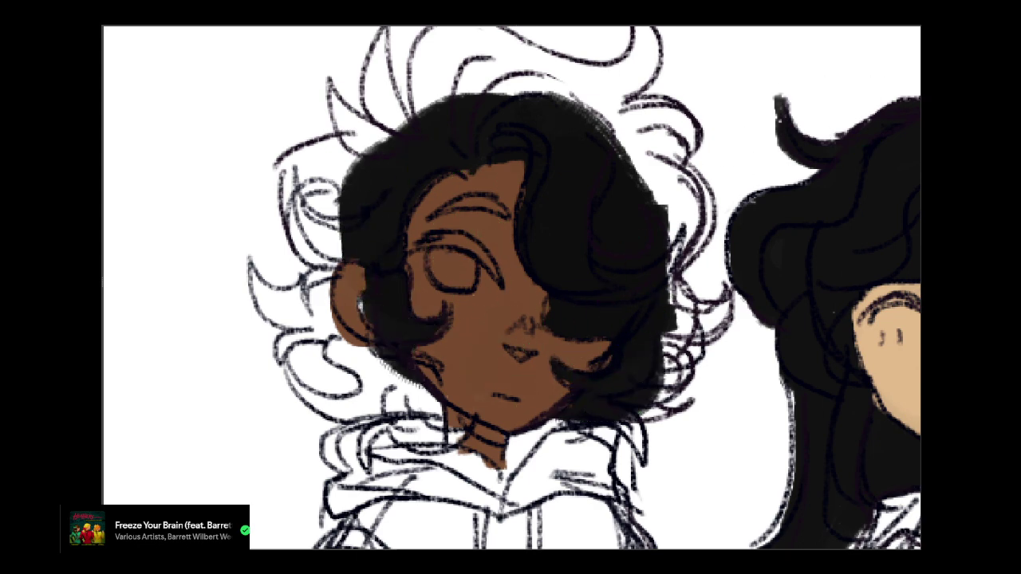
key("ctrl+minus")
key("ctrl+minus")
key("ctrl+minus")
key("ctrl+plus")
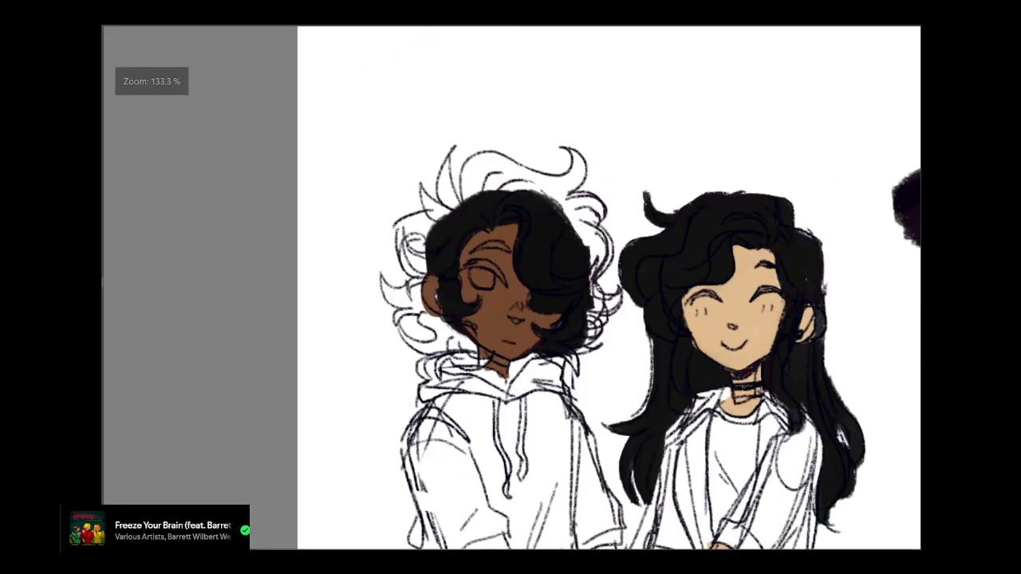
Extend the near-black over the curly-haired figure's crown and the curls on the side facing the other figure
mouse_move(433, 234)
left_mouse_down()
mouse_move(426, 264)
mouse_move(433, 228)
mouse_move(484, 199)
mouse_move(471, 171)
mouse_move(473, 188)
mouse_move(493, 167)
mouse_move(564, 227)
mouse_move(738, 142)
left_mouse_up()
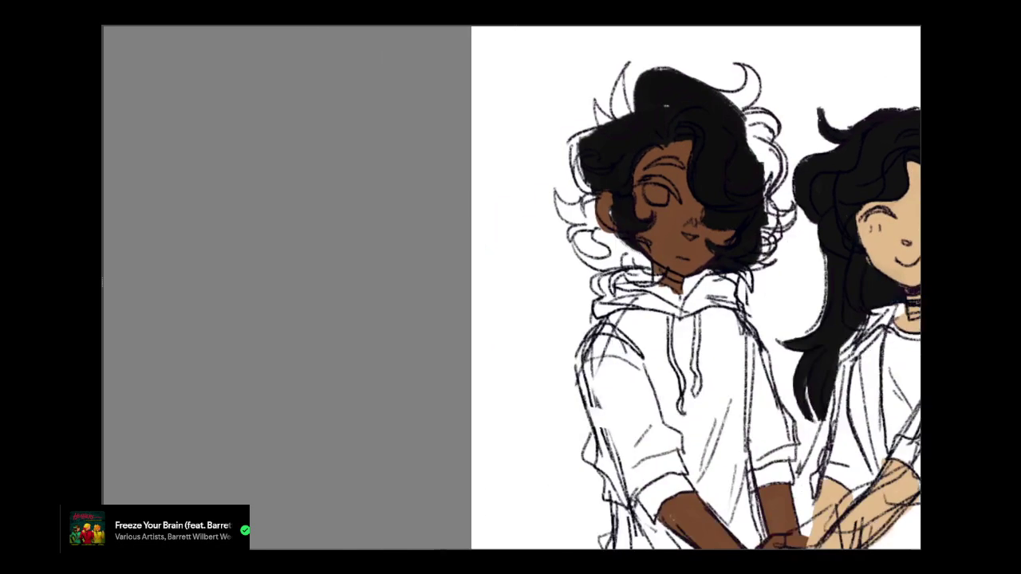
left_click_drag(666, 106, 484, 114)
left_click_drag(558, 163, 568, 196)
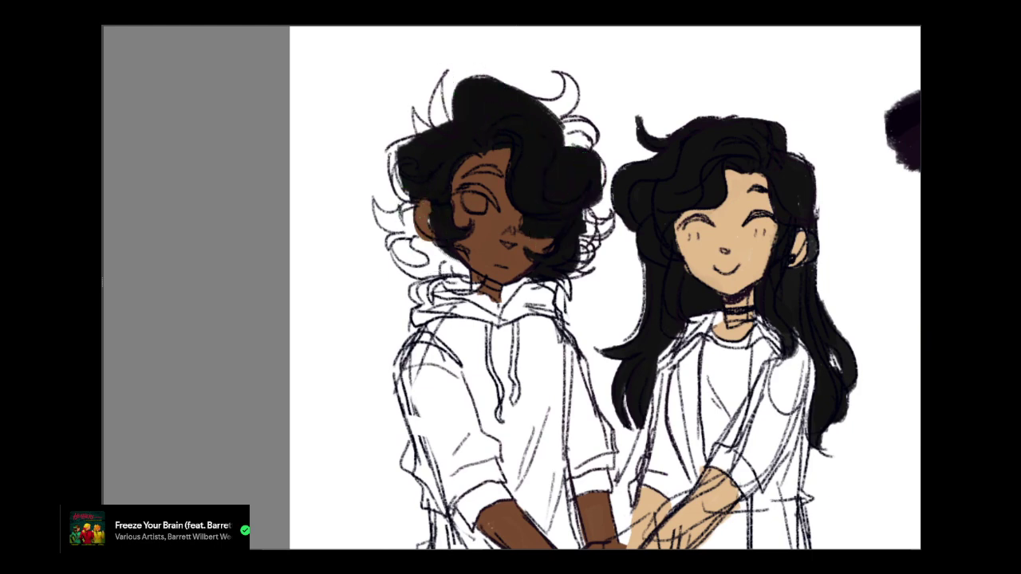
mouse_move(544, 106)
left_mouse_down()
mouse_move(566, 79)
mouse_move(560, 113)
mouse_move(572, 94)
mouse_move(559, 127)
mouse_move(583, 126)
mouse_move(590, 144)
mouse_move(554, 127)
mouse_move(581, 134)
mouse_move(589, 161)
mouse_move(603, 161)
mouse_move(576, 197)
mouse_move(572, 166)
mouse_move(573, 217)
mouse_move(588, 214)
mouse_move(585, 175)
mouse_move(587, 207)
mouse_move(606, 233)
mouse_move(580, 226)
mouse_move(606, 232)
mouse_move(585, 235)
mouse_move(600, 222)
mouse_move(566, 249)
mouse_move(577, 266)
mouse_move(564, 282)
mouse_move(534, 278)
mouse_move(565, 284)
mouse_move(504, 289)
mouse_move(520, 278)
mouse_move(498, 295)
mouse_move(535, 296)
left_mouse_up()
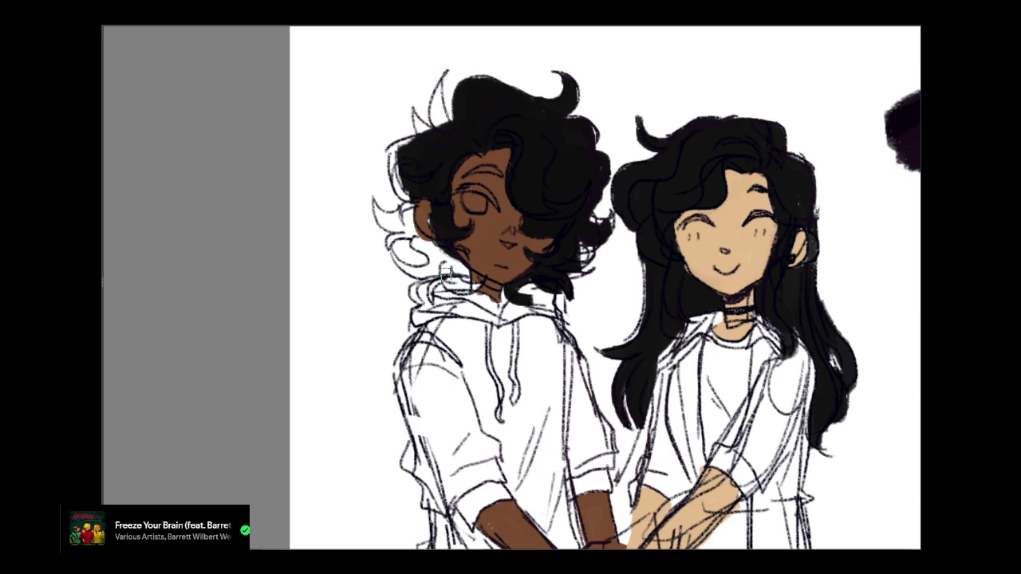
Fill the curly-haired figure's remaining outer curls around the visible ear and the upright spikes near the crown with near-black
mouse_move(447, 273)
left_mouse_down()
mouse_move(479, 289)
mouse_move(454, 287)
mouse_move(476, 286)
mouse_move(449, 277)
mouse_move(465, 277)
mouse_move(425, 252)
mouse_move(415, 237)
mouse_move(443, 258)
mouse_move(412, 231)
mouse_move(431, 253)
mouse_move(417, 270)
mouse_move(391, 258)
mouse_move(447, 272)
mouse_move(419, 238)
mouse_move(433, 292)
mouse_move(417, 236)
mouse_move(391, 238)
mouse_move(398, 229)
mouse_move(376, 211)
mouse_move(373, 202)
mouse_move(389, 217)
mouse_move(407, 201)
mouse_move(409, 217)
mouse_move(403, 145)
left_mouse_up()
key("ctrl+z")
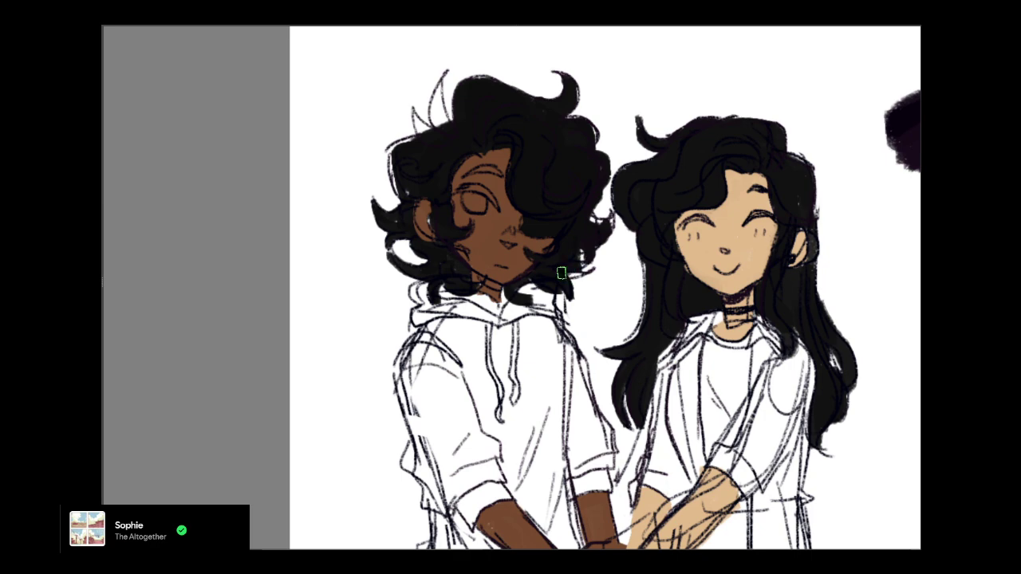
mouse_move(436, 128)
left_mouse_down()
mouse_move(438, 83)
mouse_move(450, 130)
mouse_move(425, 130)
left_mouse_up()
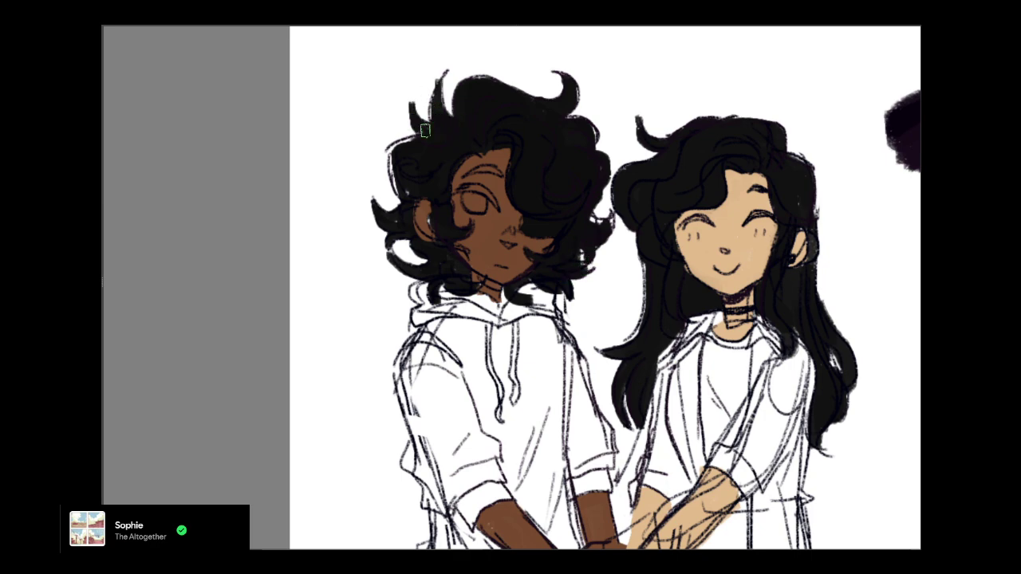
left_click_drag(403, 195, 385, 163)
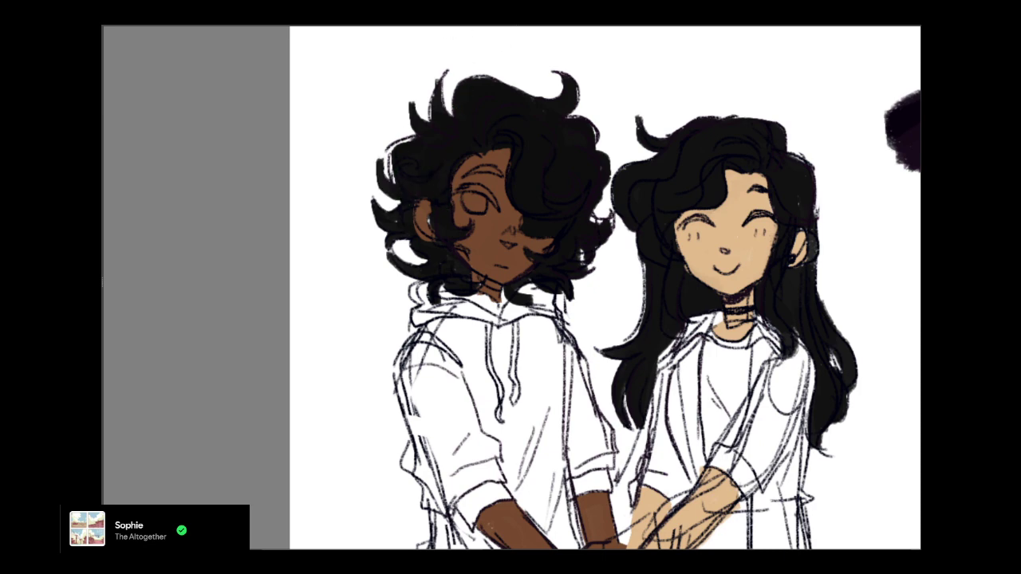
Paint the hoodie's chest near-black between the sleeves, leaving the drawstrings white and continuing down to the crossed forearms
scroll(511, 287, "down", 4)
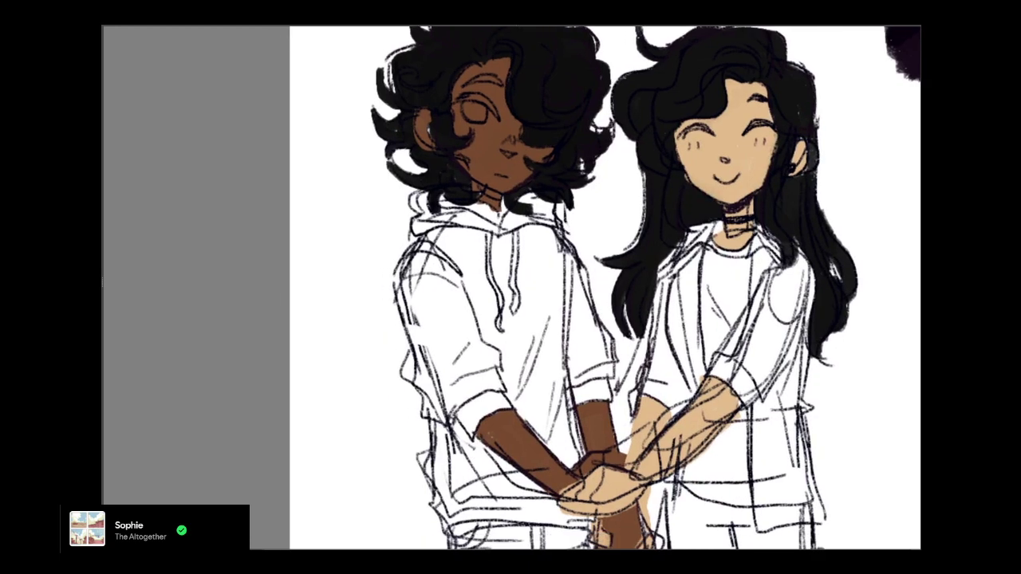
mouse_move(423, 237)
left_mouse_down()
mouse_move(481, 238)
mouse_move(495, 332)
left_mouse_up()
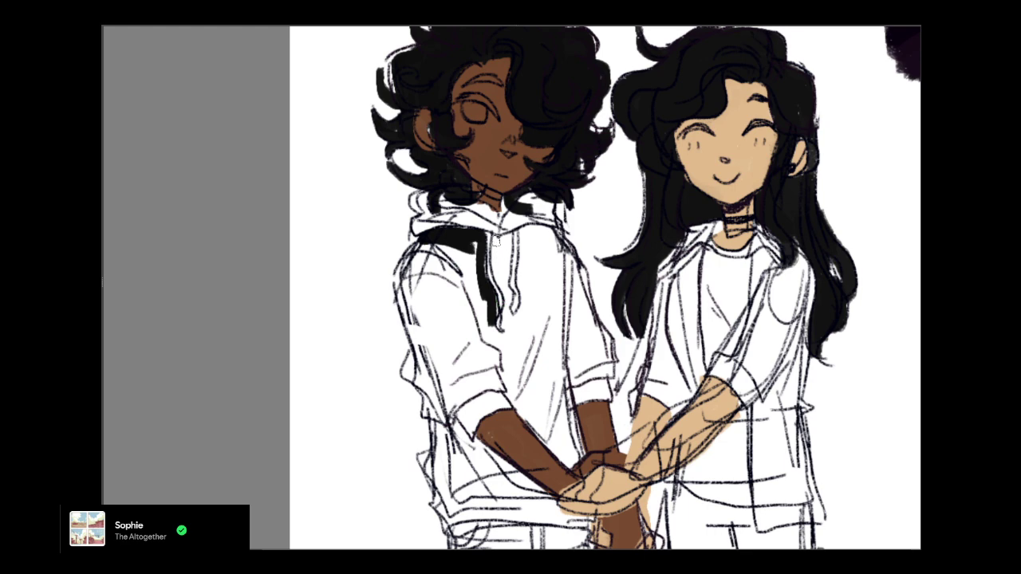
mouse_move(495, 241)
left_mouse_down()
mouse_move(496, 265)
mouse_move(496, 240)
mouse_move(506, 236)
mouse_move(501, 277)
mouse_move(496, 251)
mouse_move(508, 329)
mouse_move(527, 287)
mouse_move(524, 268)
mouse_move(526, 299)
mouse_move(522, 231)
mouse_move(543, 232)
mouse_move(556, 256)
left_mouse_up()
mouse_move(519, 290)
left_mouse_down()
mouse_move(529, 249)
mouse_move(458, 263)
mouse_move(418, 246)
mouse_move(477, 275)
mouse_move(496, 339)
left_mouse_up()
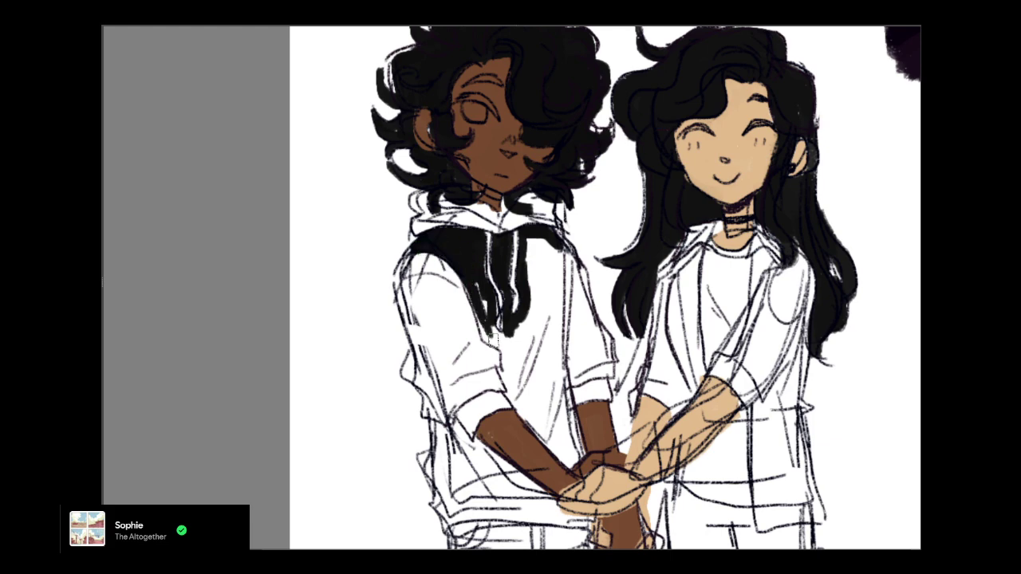
mouse_move(480, 300)
left_mouse_down()
mouse_move(523, 413)
mouse_move(468, 409)
mouse_move(546, 366)
left_mouse_up()
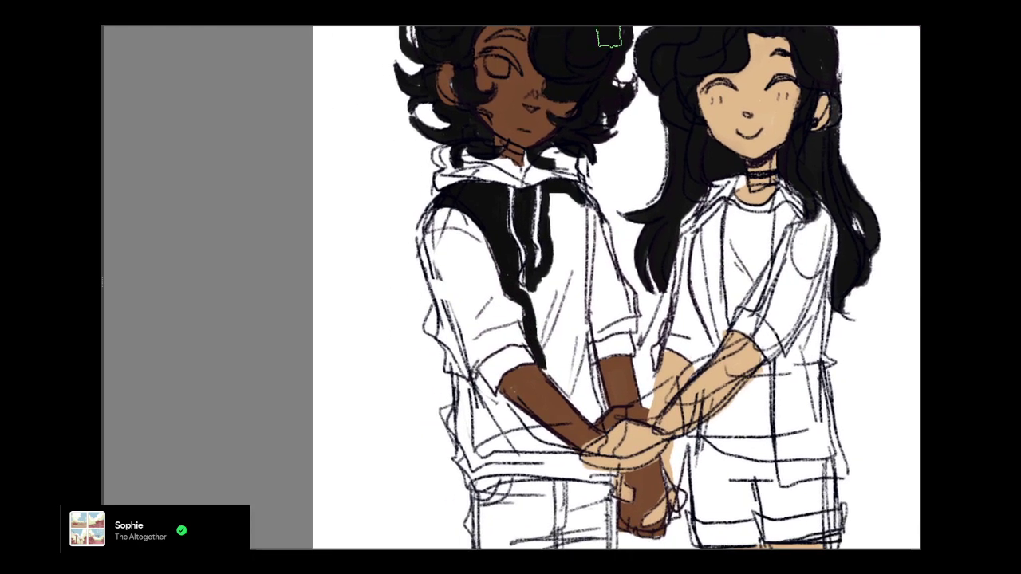
mouse_move(551, 209)
left_mouse_down()
mouse_move(560, 260)
mouse_move(576, 228)
mouse_move(576, 254)
mouse_move(573, 284)
mouse_move(572, 243)
mouse_move(566, 331)
mouse_move(558, 285)
mouse_move(538, 295)
mouse_move(549, 354)
mouse_move(570, 316)
left_mouse_up()
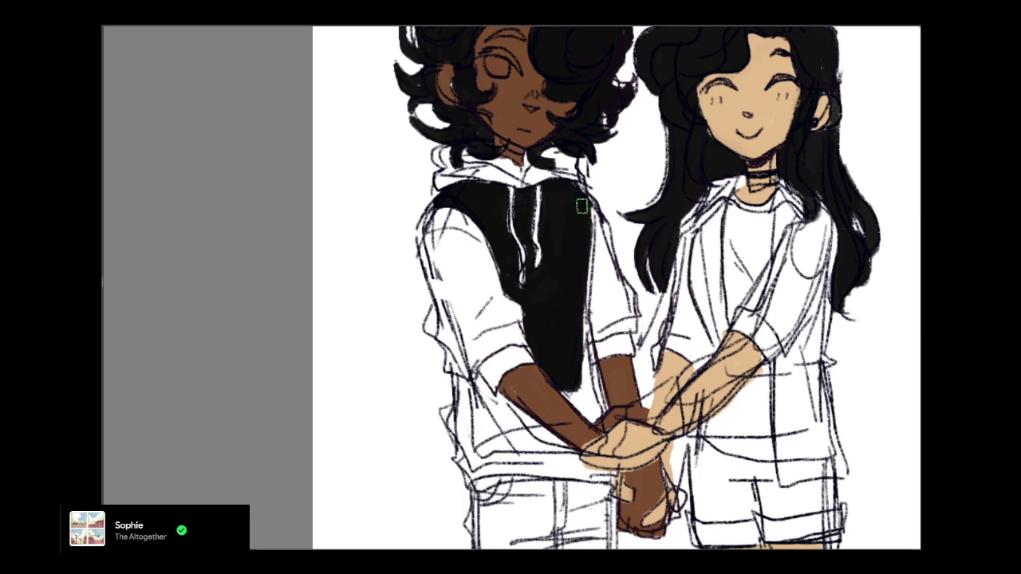
mouse_move(581, 206)
left_mouse_down()
mouse_move(571, 326)
mouse_move(568, 298)
mouse_move(570, 286)
mouse_move(598, 408)
left_mouse_up()
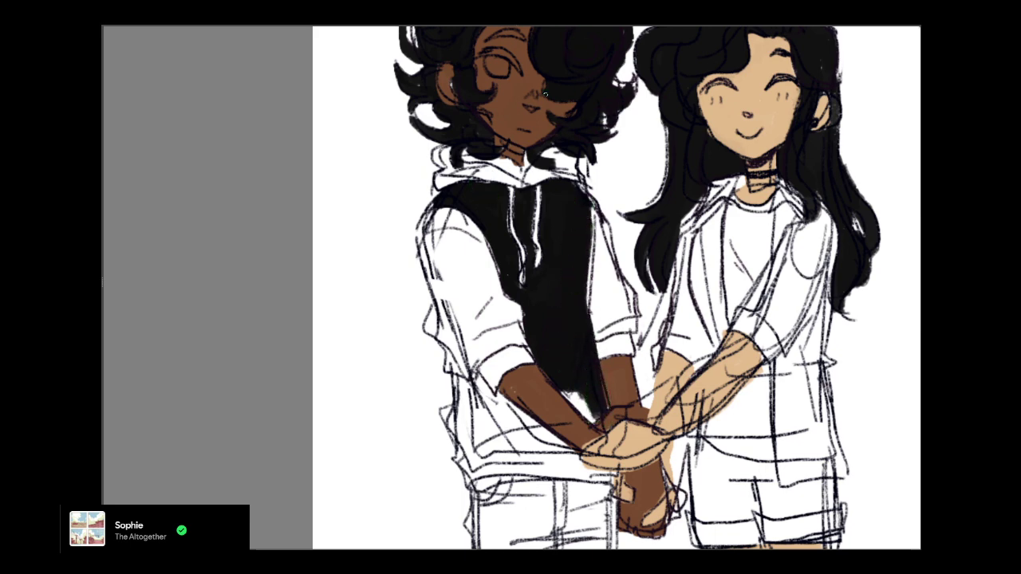
Fill the hoodie's lower body beneath the near forearm with near-black, down to the white hem band
mouse_move(444, 383)
left_mouse_down()
mouse_move(565, 447)
mouse_move(524, 428)
mouse_move(558, 446)
left_mouse_up()
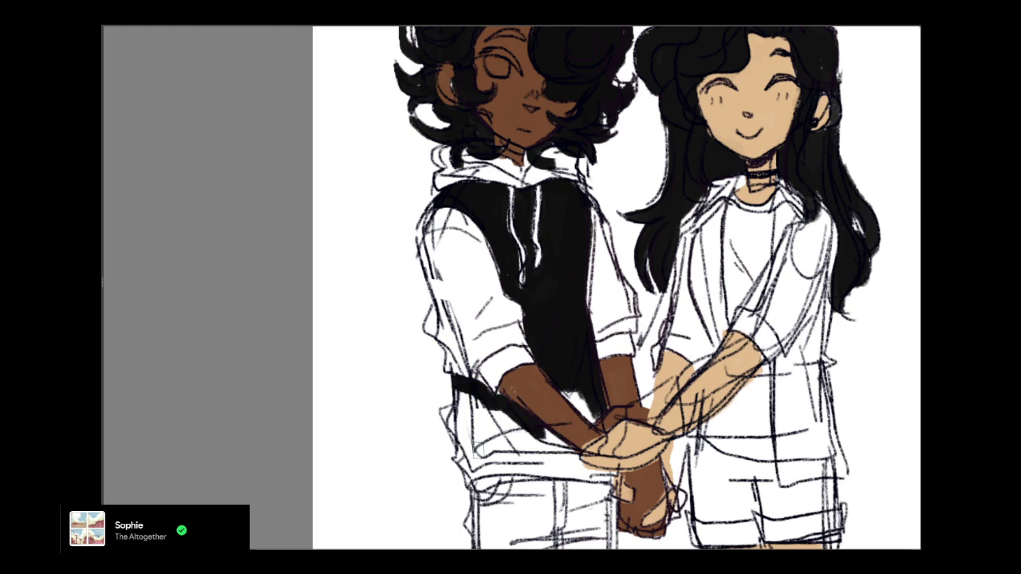
mouse_move(463, 443)
left_mouse_down()
mouse_move(479, 455)
mouse_move(571, 448)
mouse_move(497, 418)
left_mouse_up()
left_click_drag(542, 443, 457, 445)
mouse_move(454, 390)
left_mouse_down()
mouse_move(454, 426)
mouse_move(460, 396)
mouse_move(472, 393)
mouse_move(500, 420)
mouse_move(521, 394)
mouse_move(560, 382)
mouse_move(589, 410)
mouse_move(491, 397)
left_mouse_up()
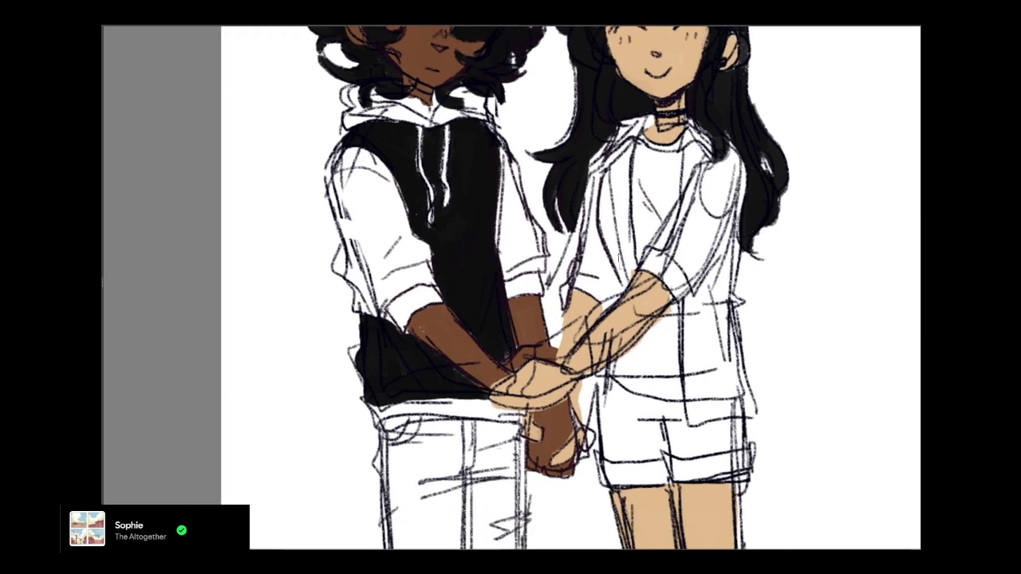
scroll(497, 313, "left", 3)
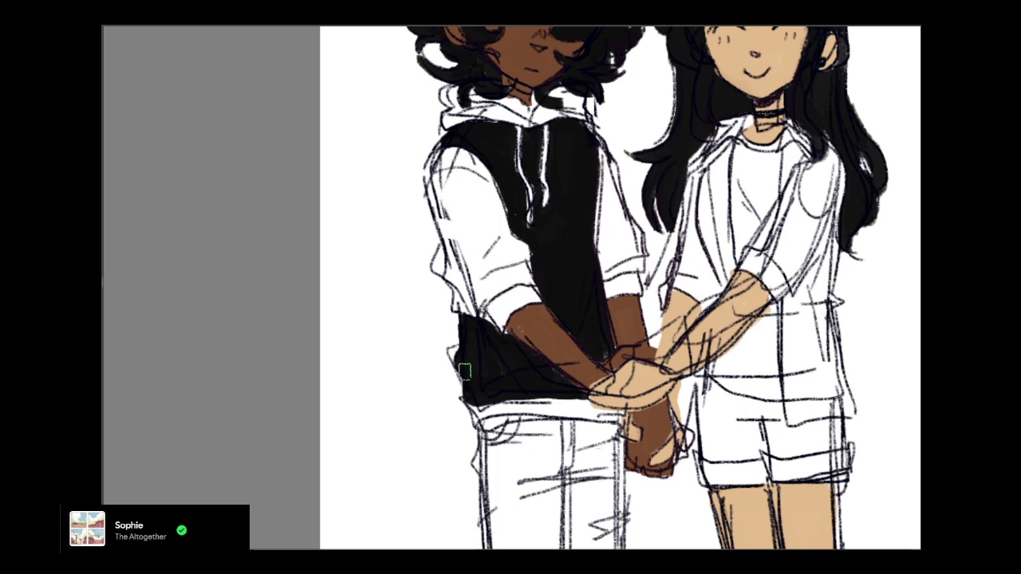
Finish the hoodie's near-black side edge and fill the hood around the curly-haired figure's neck with red
mouse_move(465, 371)
left_mouse_down()
mouse_move(461, 395)
mouse_move(468, 348)
left_mouse_up()
left_click_drag(463, 98, 519, 112)
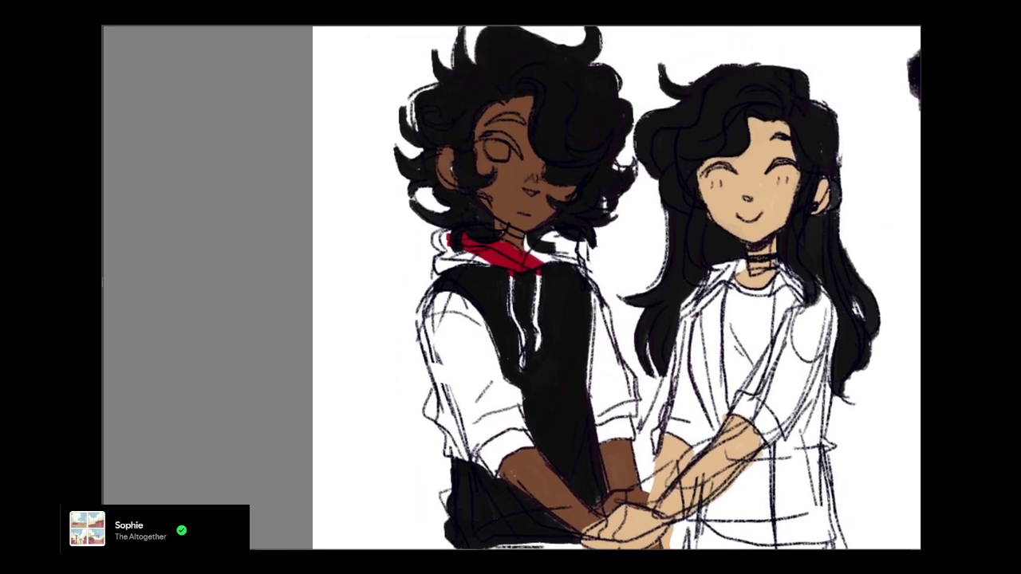
scroll(699, 56, "up", 1)
mouse_move(419, 243)
left_mouse_down()
mouse_move(452, 242)
mouse_move(439, 246)
mouse_move(457, 258)
mouse_move(438, 273)
mouse_move(457, 257)
left_mouse_up()
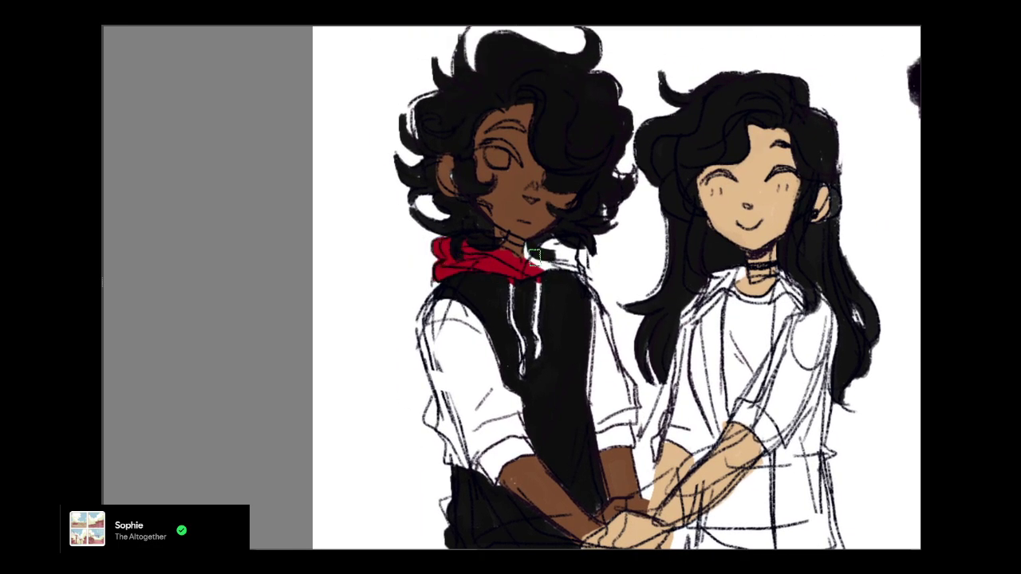
mouse_move(532, 255)
left_mouse_down()
mouse_move(562, 248)
mouse_move(572, 265)
mouse_move(563, 255)
left_mouse_up()
mouse_move(511, 288)
left_mouse_down()
mouse_move(520, 376)
mouse_move(537, 352)
mouse_move(521, 307)
mouse_move(528, 322)
left_mouse_up()
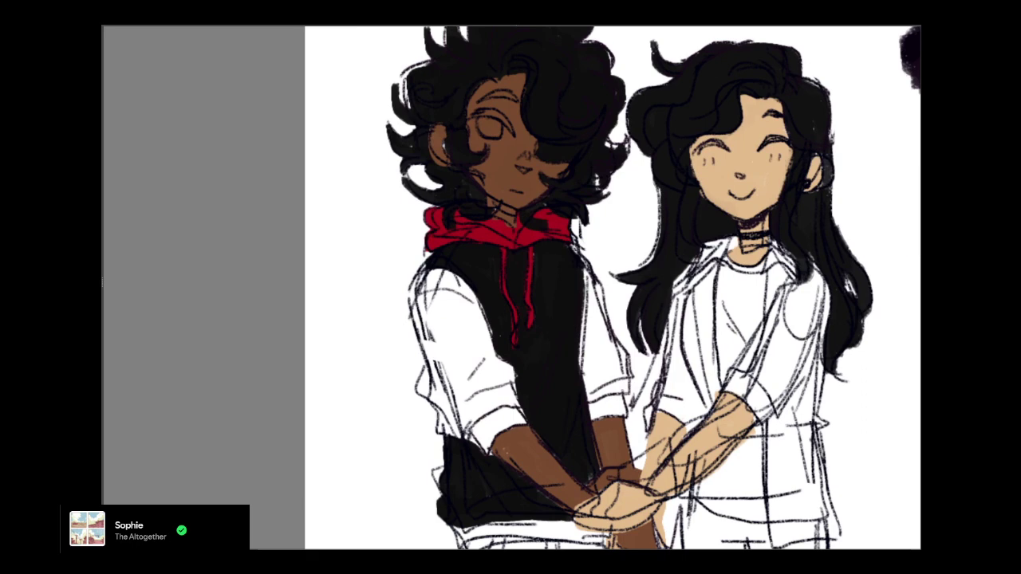
key("ctrl+z")
key("ctrl+z")
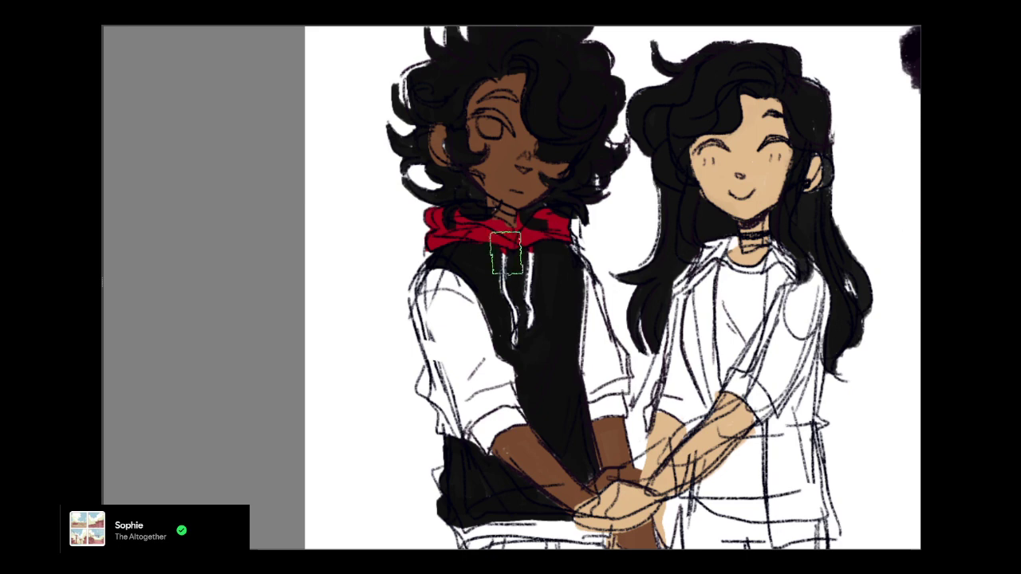
mouse_move(505, 254)
left_mouse_down()
mouse_move(534, 308)
mouse_move(501, 287)
mouse_move(477, 244)
left_mouse_up()
key("ctrl+z")
key("ctrl+z")
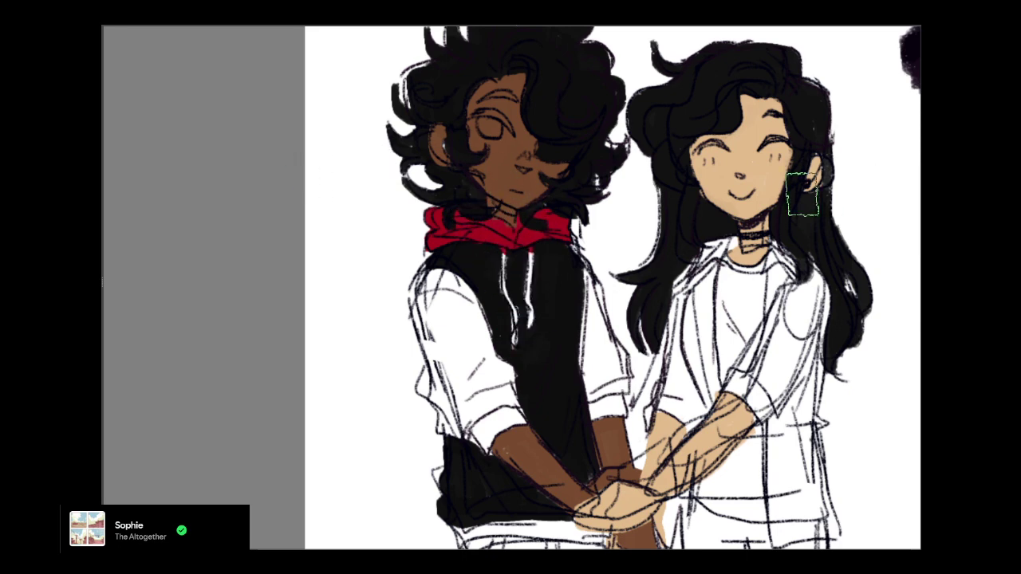
Paint both hoodie drawstrings red and fill the sleeve facing the long-haired figure with the same red, including its cuff
left_click_drag(505, 237, 514, 344)
left_click_drag(528, 244, 530, 327)
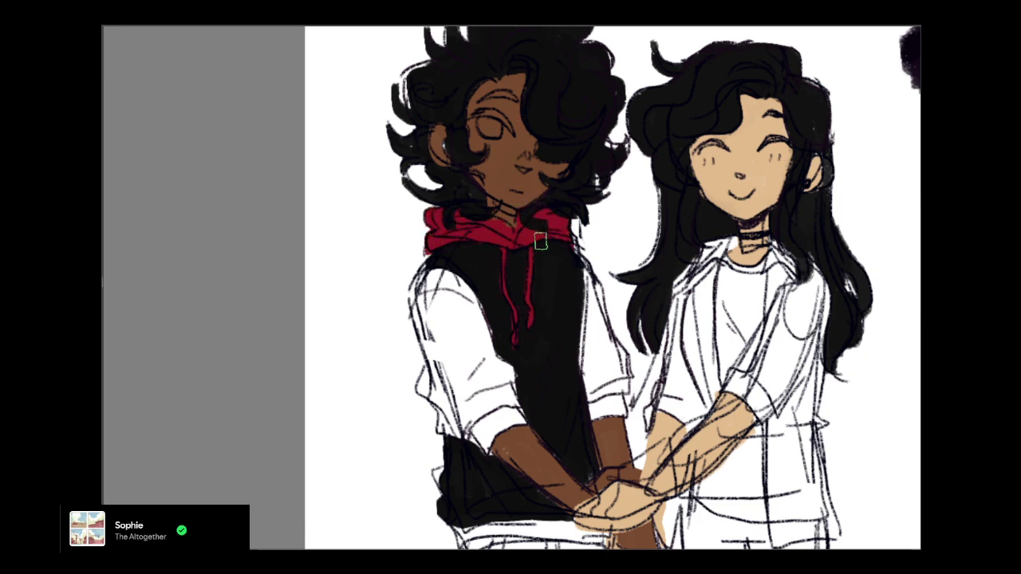
mouse_move(576, 249)
left_mouse_down()
mouse_move(596, 294)
mouse_move(604, 363)
mouse_move(603, 344)
mouse_move(620, 363)
mouse_move(617, 403)
mouse_move(611, 352)
mouse_move(597, 350)
mouse_move(583, 321)
mouse_move(583, 354)
left_mouse_up()
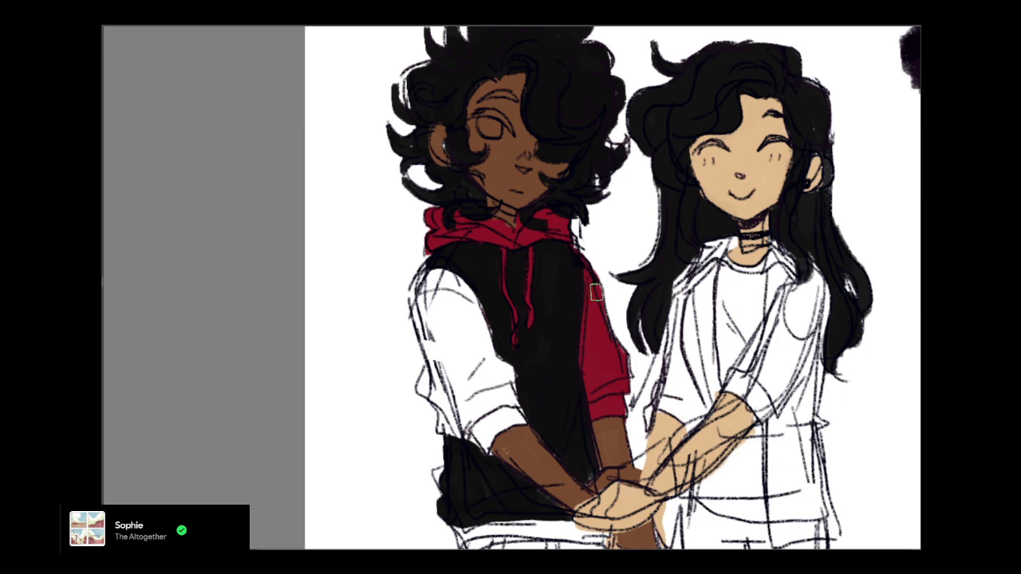
Fill the hoodie's outer sleeve and cuff with red, and paint the hem band red
mouse_move(428, 271)
left_mouse_down()
mouse_move(425, 341)
mouse_move(419, 306)
mouse_move(446, 391)
mouse_move(432, 383)
mouse_move(453, 432)
mouse_move(472, 440)
mouse_move(515, 419)
mouse_move(487, 383)
mouse_move(478, 443)
mouse_move(543, 423)
mouse_move(521, 419)
mouse_move(510, 369)
mouse_move(475, 361)
mouse_move(482, 346)
mouse_move(466, 347)
mouse_move(478, 336)
mouse_move(462, 344)
mouse_move(435, 300)
left_mouse_up()
mouse_move(434, 367)
left_mouse_down()
mouse_move(428, 392)
mouse_move(430, 337)
mouse_move(431, 395)
left_mouse_up()
mouse_move(446, 484)
left_mouse_down()
mouse_move(401, 362)
mouse_move(431, 324)
left_mouse_up()
mouse_move(444, 370)
left_mouse_down()
mouse_move(589, 373)
mouse_move(503, 362)
mouse_move(642, 375)
left_mouse_up()
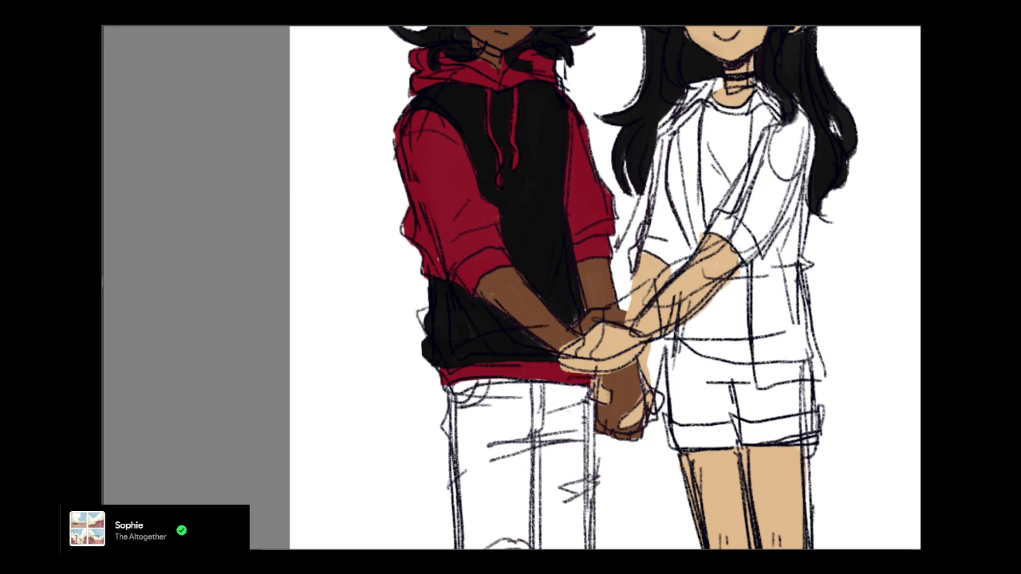
Paint the trousers' upper tear skin brown and start filling the thigh area below the hem band with dark maroon
scroll(511, 288, "down", 5)
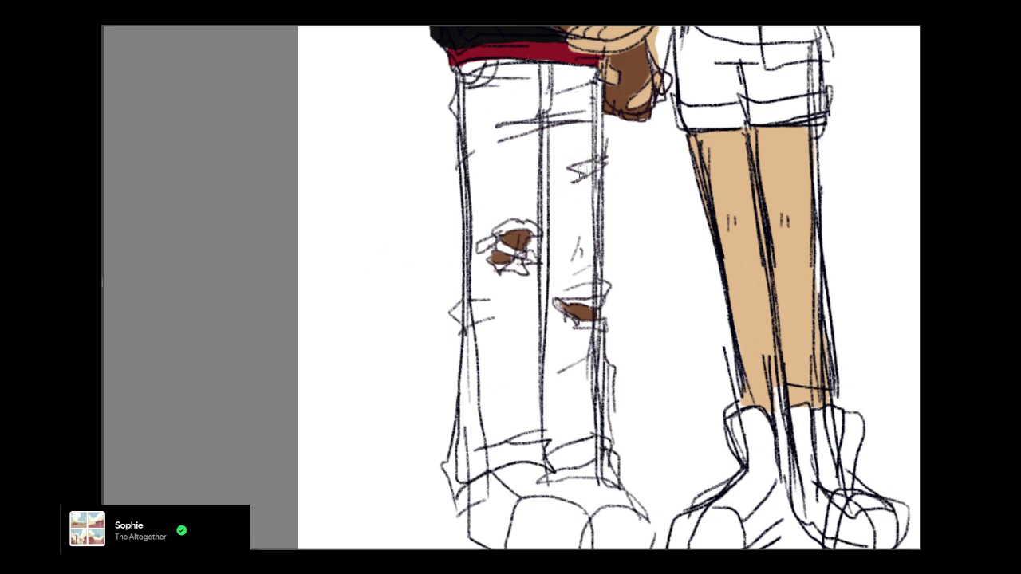
left_click_drag(583, 168, 594, 166)
mouse_move(487, 104)
left_mouse_down()
mouse_move(482, 176)
mouse_move(502, 64)
mouse_move(531, 76)
mouse_move(551, 112)
left_mouse_up()
mouse_move(535, 159)
left_mouse_down()
mouse_move(534, 396)
mouse_move(496, 493)
left_mouse_up()
key("minus")
key("minus")
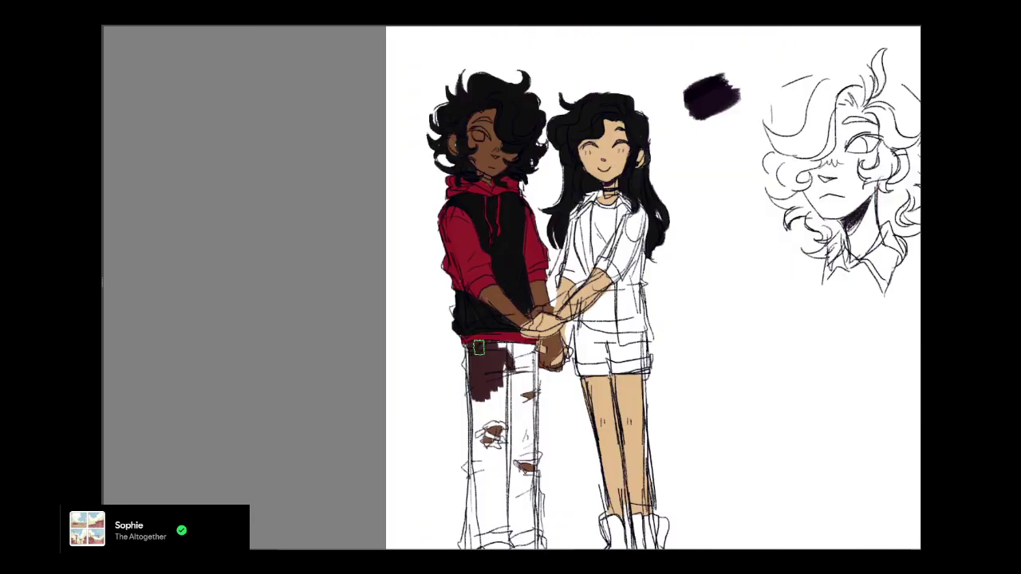
Extend the dark maroon over both trouser legs from the hips past the knees, leaving the tears skin brown
mouse_move(479, 348)
left_mouse_down()
mouse_move(498, 375)
mouse_move(519, 367)
mouse_move(498, 347)
mouse_move(491, 416)
mouse_move(472, 351)
mouse_move(514, 373)
mouse_move(526, 399)
mouse_move(532, 357)
mouse_move(583, 316)
mouse_move(581, 367)
left_mouse_up()
key("ctrl+z")
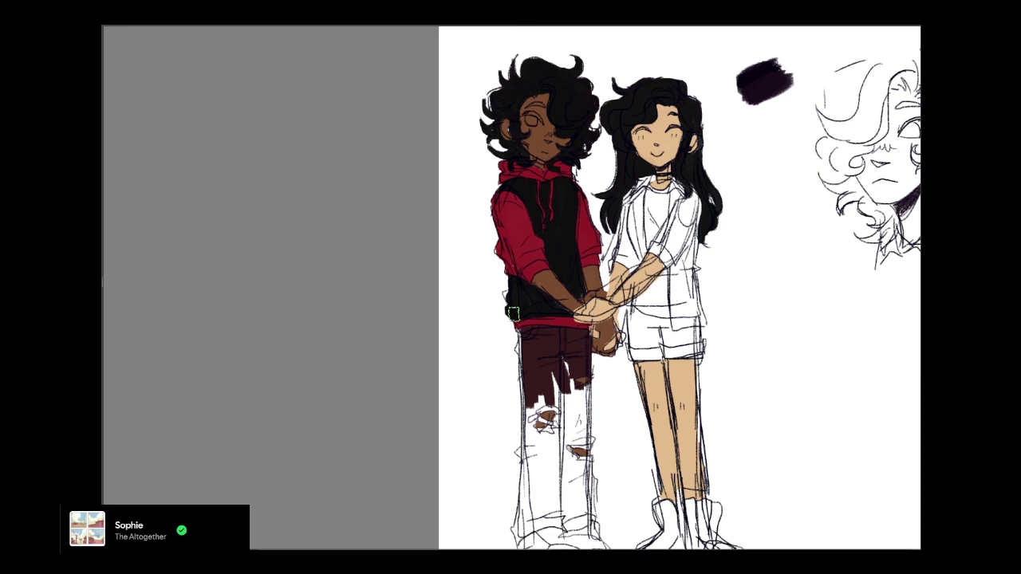
left_click_drag(538, 323, 517, 328)
mouse_move(523, 338)
left_mouse_down()
mouse_move(522, 362)
mouse_move(561, 365)
mouse_move(568, 380)
mouse_move(501, 294)
mouse_move(505, 419)
mouse_move(511, 312)
mouse_move(526, 311)
mouse_move(538, 369)
mouse_move(553, 316)
mouse_move(553, 370)
mouse_move(554, 352)
mouse_move(553, 361)
mouse_move(536, 339)
mouse_move(518, 374)
mouse_move(514, 349)
mouse_move(505, 375)
left_mouse_up()
left_click_drag(502, 299, 499, 391)
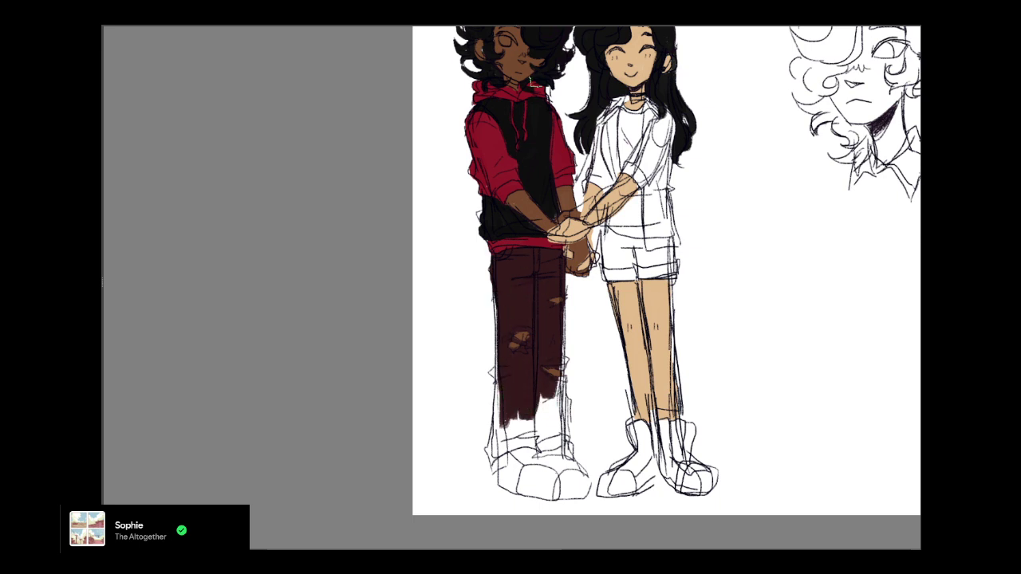
Fill the trousers' outer edges and lower legs with dark maroon down to the hems above the shoes
left_click_drag(488, 309, 501, 364)
left_click_drag(453, 333, 463, 277)
key("ctrl+z")
left_click_drag(493, 377, 495, 370)
mouse_move(559, 311)
left_mouse_down()
mouse_move(554, 390)
mouse_move(560, 356)
mouse_move(568, 445)
mouse_move(540, 447)
mouse_move(568, 446)
mouse_move(549, 390)
mouse_move(518, 421)
mouse_move(537, 442)
mouse_move(504, 448)
mouse_move(536, 435)
left_mouse_up()
key("ctrl+z")
key("ctrl+z")
key("ctrl+z")
mouse_move(496, 381)
left_mouse_down()
mouse_move(492, 455)
mouse_move(538, 444)
mouse_move(504, 445)
mouse_move(496, 425)
left_mouse_up()
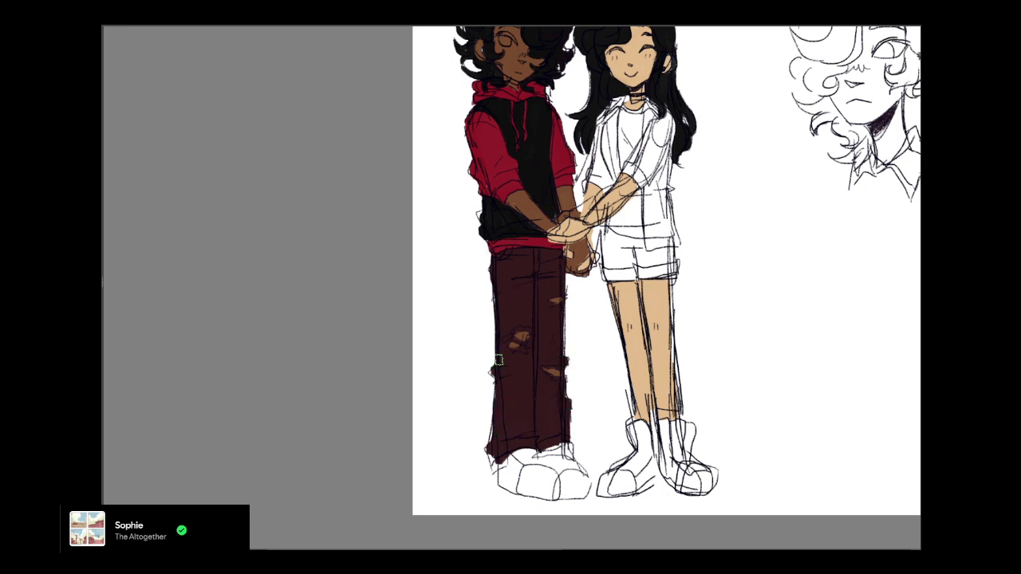
mouse_move(491, 452)
left_mouse_down()
mouse_move(502, 465)
mouse_move(518, 462)
left_mouse_up()
Outline the waistline and open-shirt edge of the long-haired figure's shorts with near-black strokes
left_click_drag(606, 239, 598, 395)
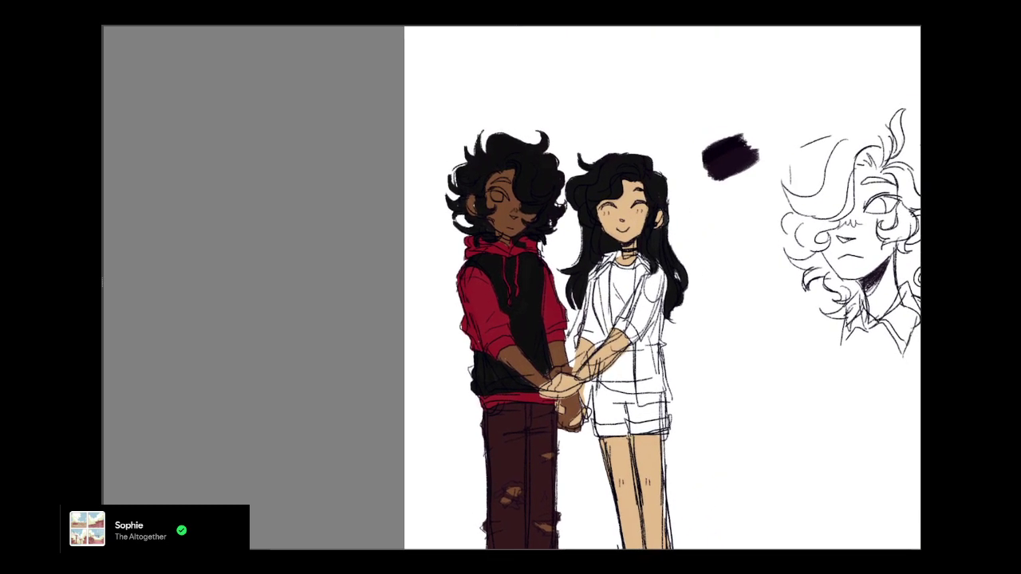
key("ctrl+plus")
left_click_drag(590, 335, 573, 289)
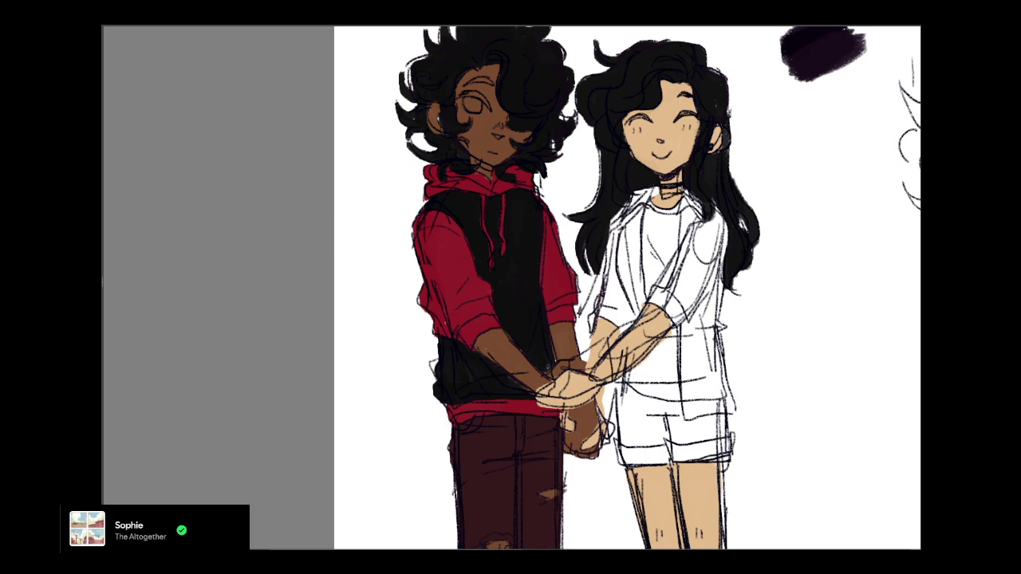
mouse_move(629, 391)
left_mouse_down()
mouse_move(674, 389)
mouse_move(633, 380)
mouse_move(674, 373)
mouse_move(679, 440)
left_mouse_up()
key("ctrl+z")
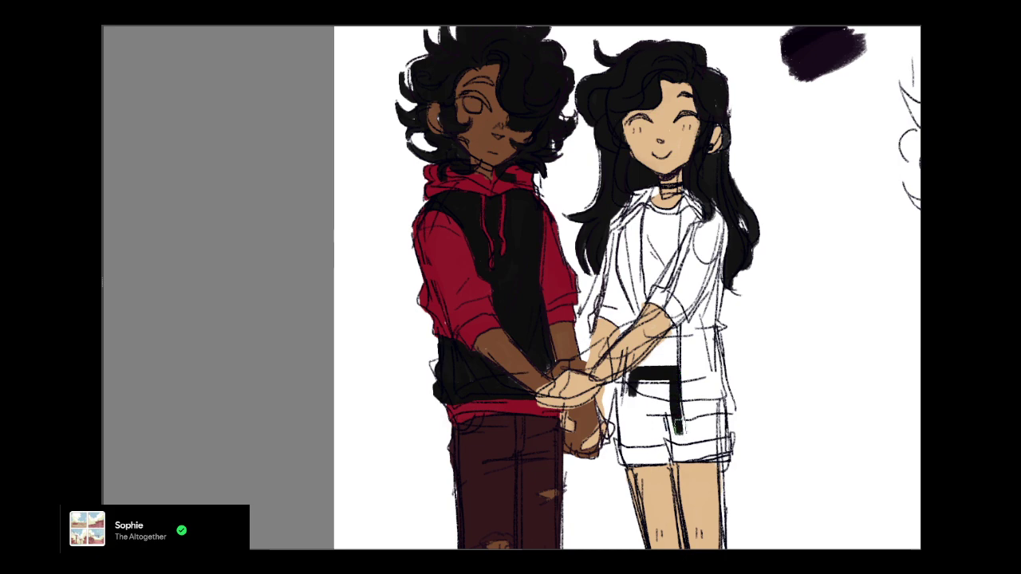
Fill both legs and the waist area of the shorts with near-black, leaving the overlapping shirt tail white
mouse_move(677, 398)
left_mouse_down()
mouse_move(681, 434)
mouse_move(724, 422)
mouse_move(728, 448)
mouse_move(660, 451)
mouse_move(687, 431)
left_mouse_up()
key("ctrl+z")
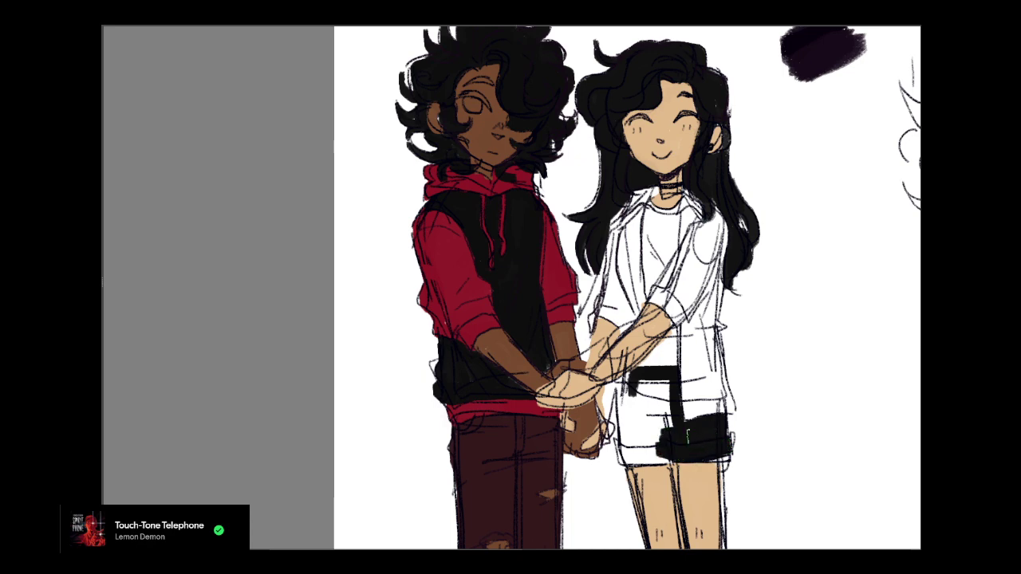
mouse_move(618, 442)
left_mouse_down()
mouse_move(622, 464)
mouse_move(688, 459)
mouse_move(674, 435)
mouse_move(730, 459)
left_mouse_up()
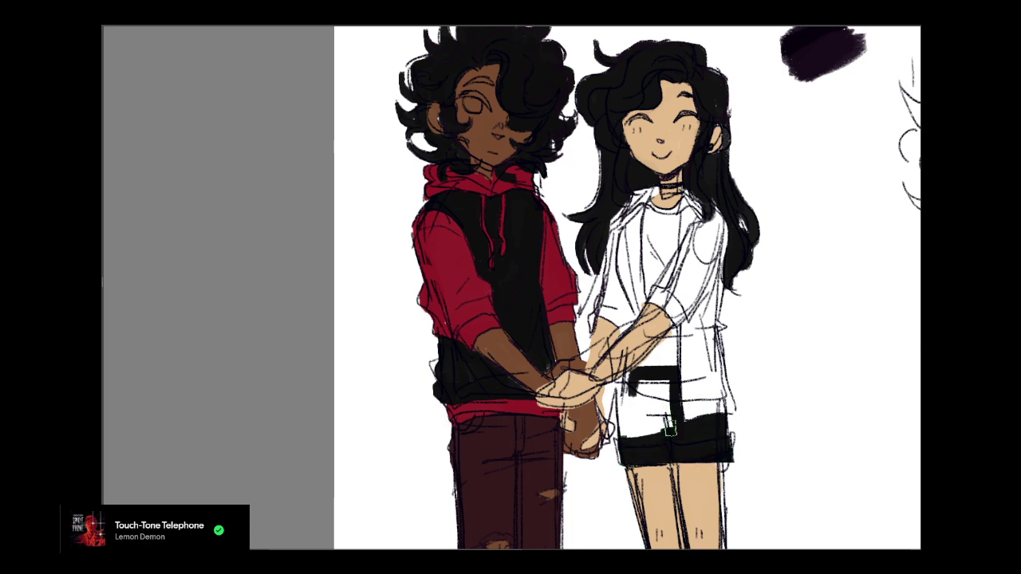
mouse_move(669, 427)
left_mouse_down()
mouse_move(659, 415)
mouse_move(635, 434)
mouse_move(633, 393)
mouse_move(624, 440)
mouse_move(632, 371)
left_mouse_up()
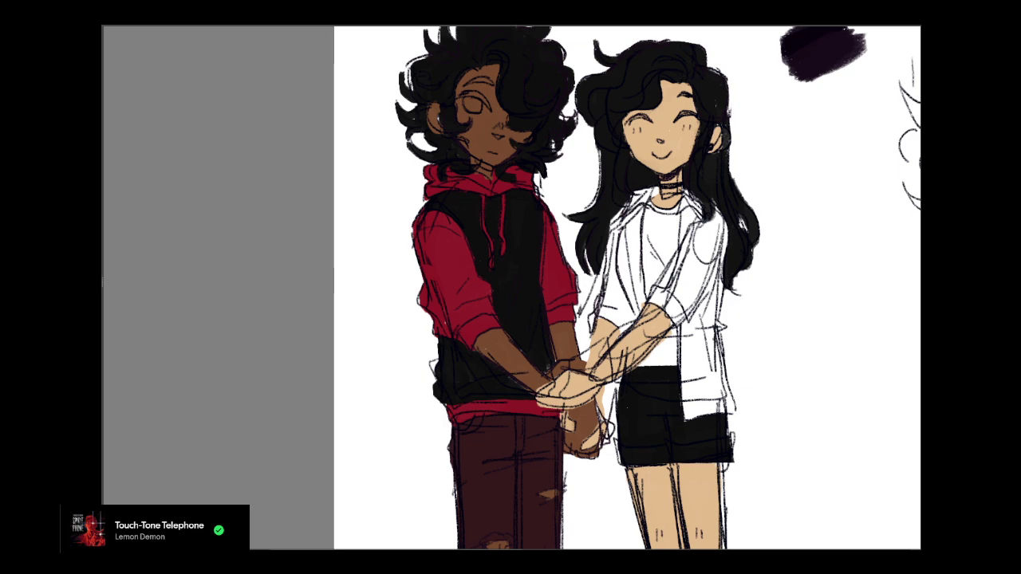
Begin colouring the long-haired figure's open shirt dark purple at the collar and down its front edge
mouse_move(641, 196)
left_mouse_down()
mouse_move(651, 192)
mouse_move(624, 207)
left_mouse_up()
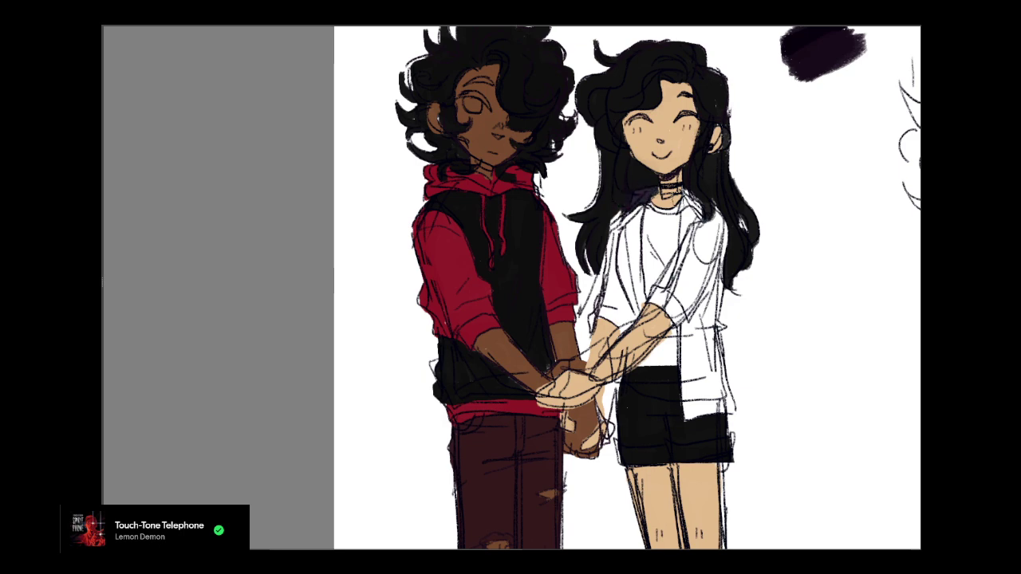
mouse_move(684, 180)
left_mouse_down()
mouse_move(682, 277)
mouse_move(655, 300)
mouse_move(663, 248)
left_mouse_up()
key("ctrl+plus")
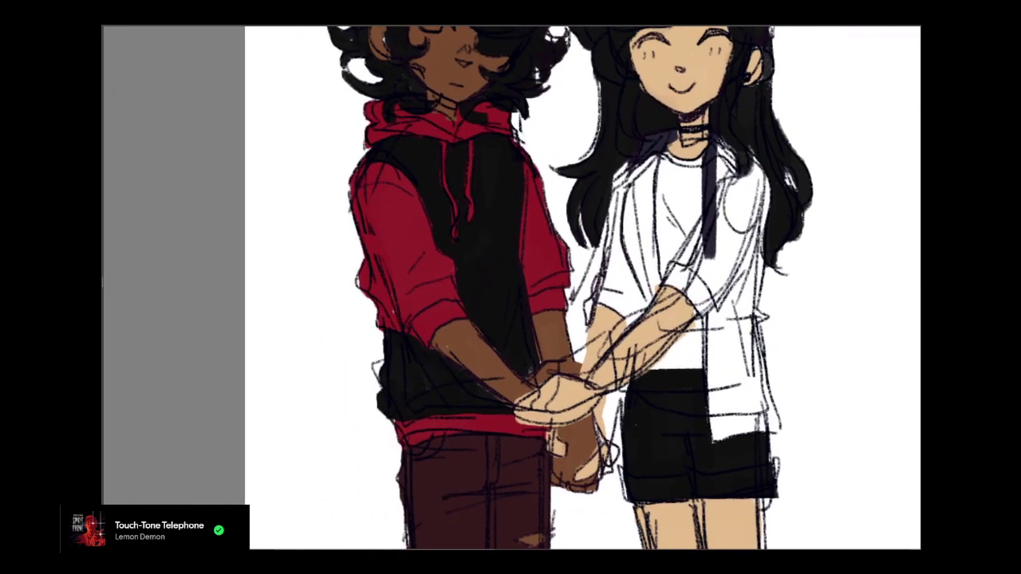